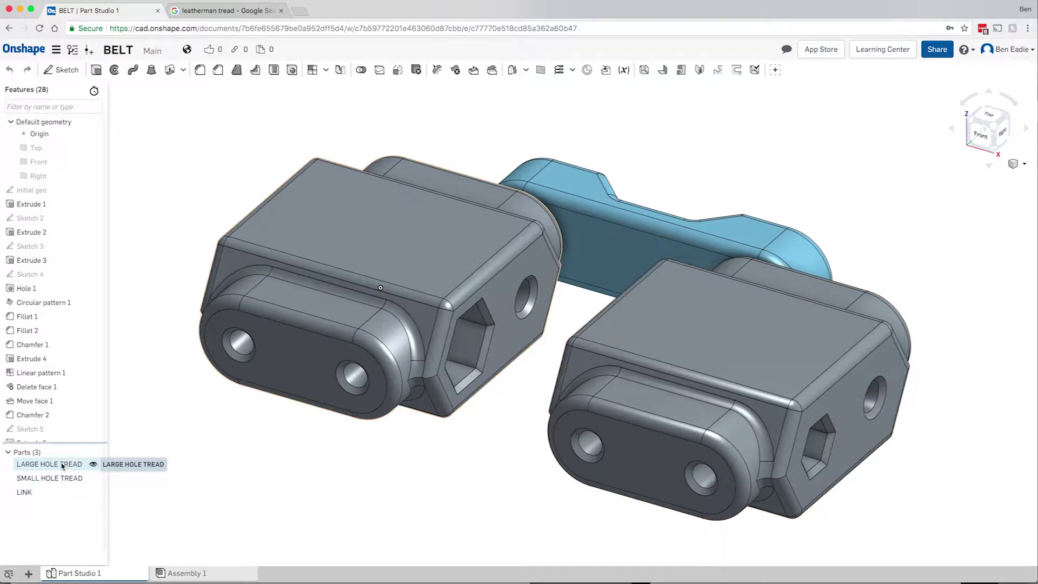
Step: Rename Part Studio 1 to TREADS
right_click(62, 466)
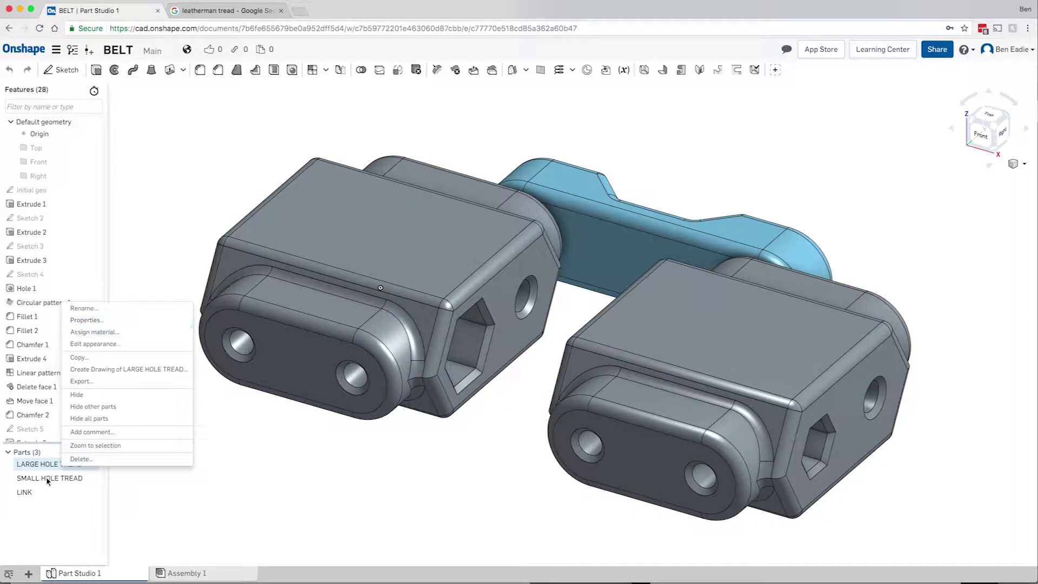
left_click(176, 485)
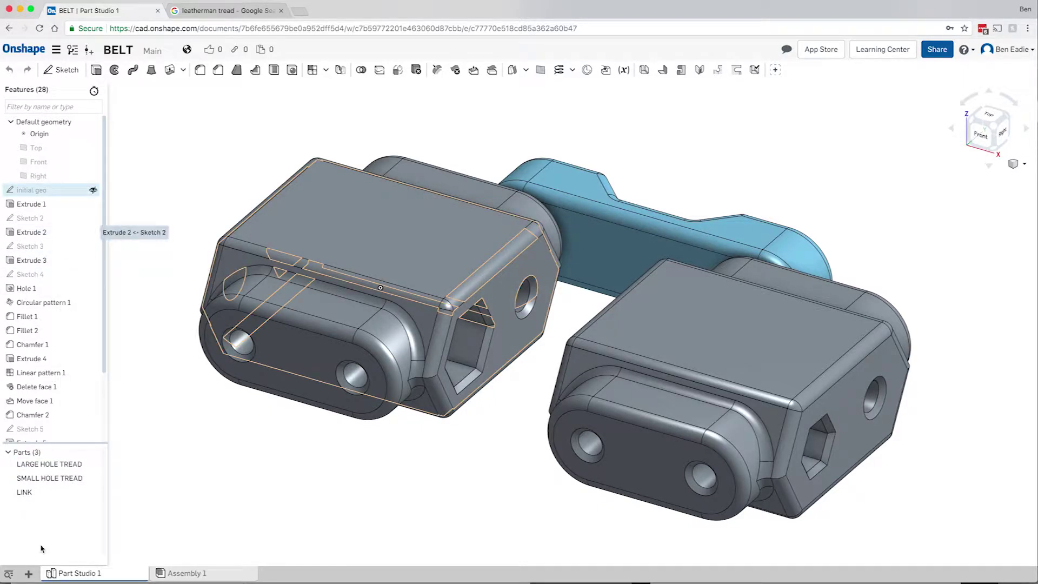
right_click(68, 573)
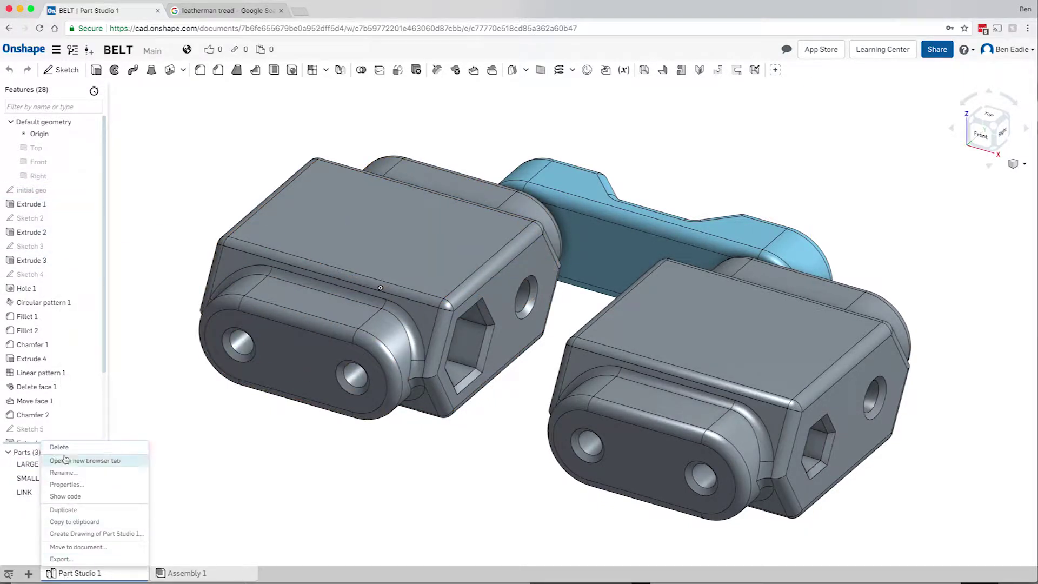
left_click(64, 473)
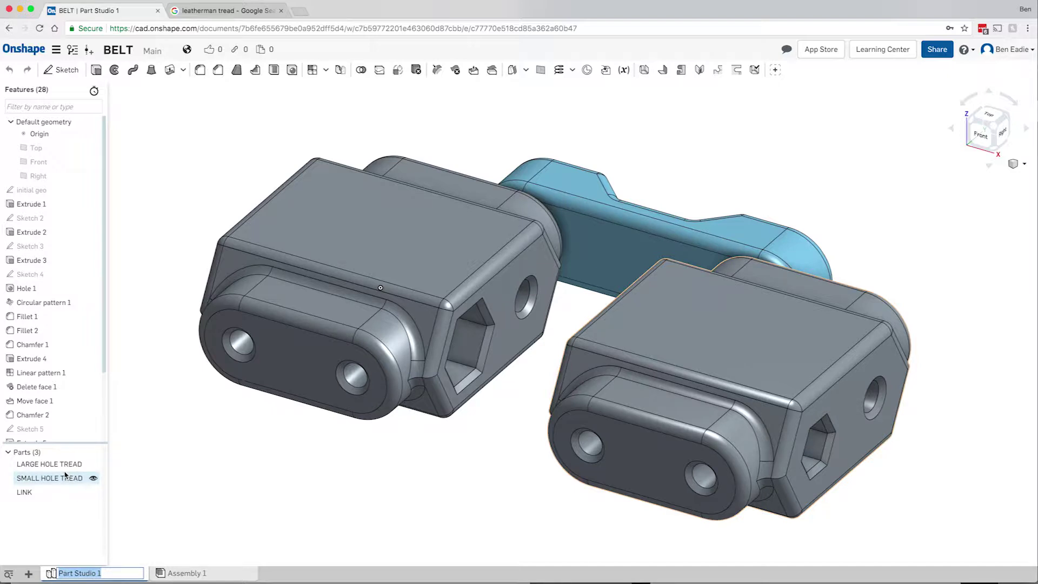
type("TREADS")
key("Return")
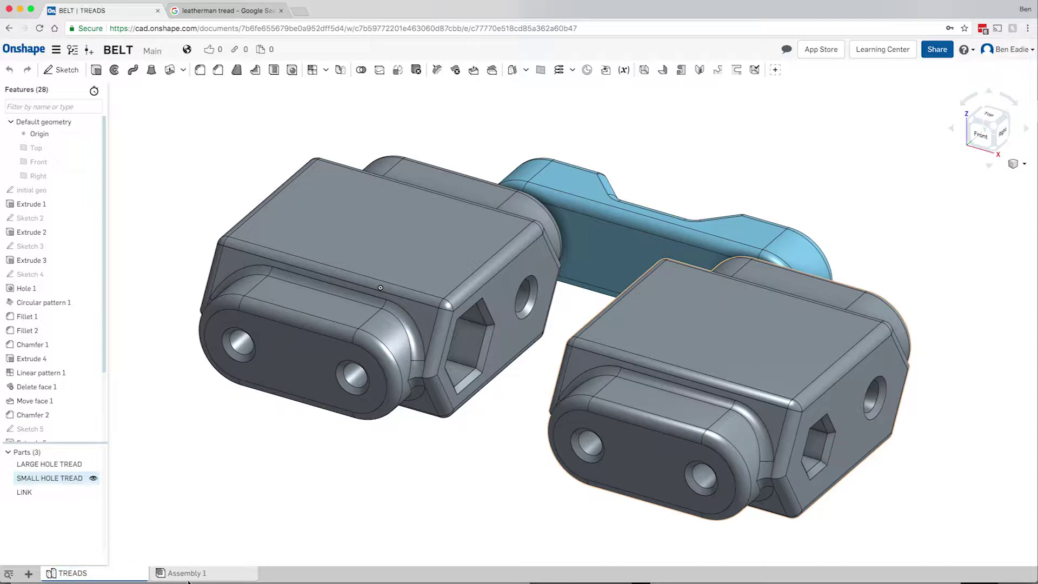
Step: Rename Assembly 1 to BELT and switch to the BELT assembly
right_click(197, 579)
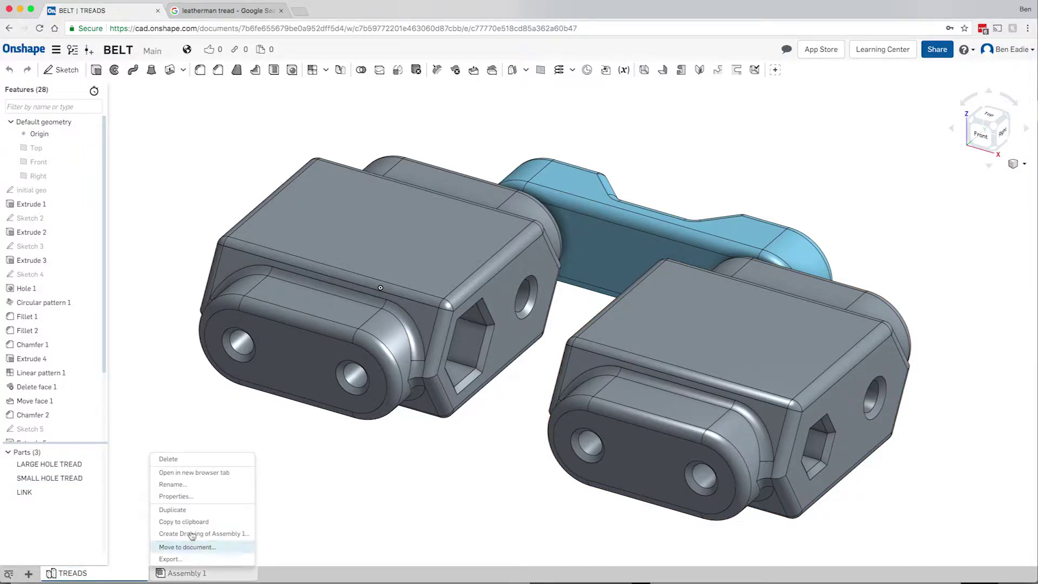
left_click(177, 490)
type("BELT")
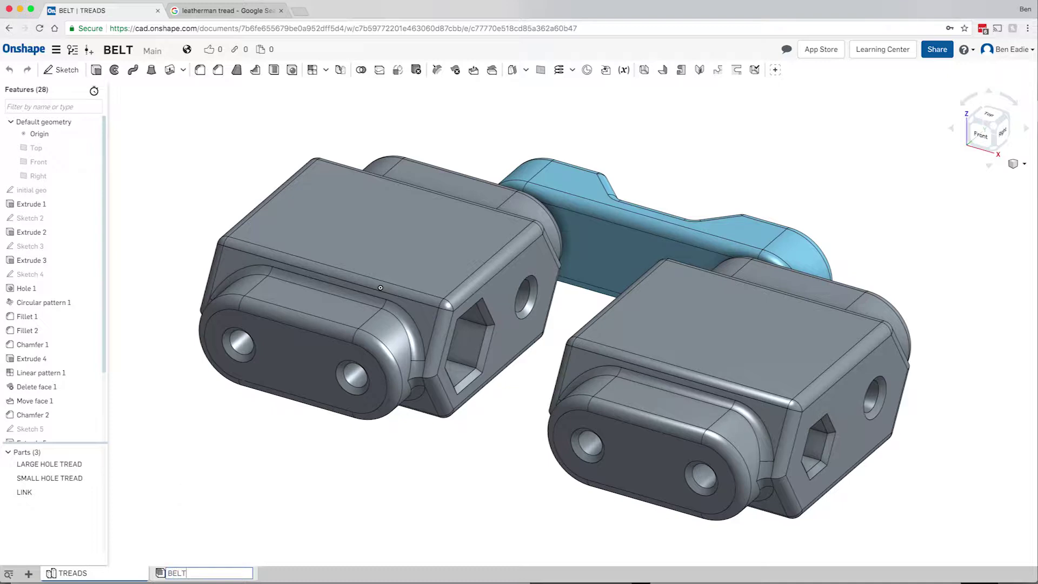
key("Return")
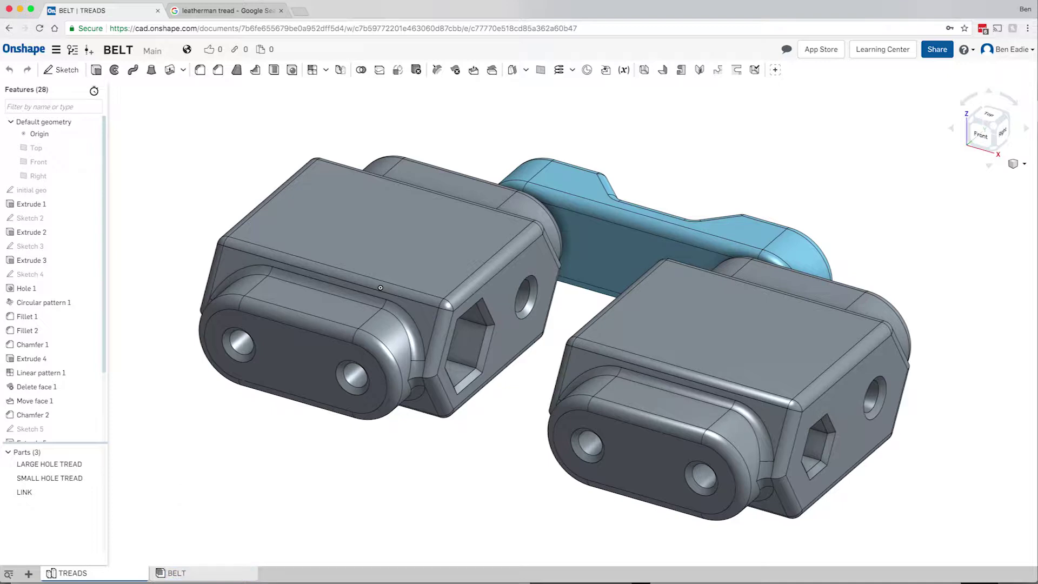
left_click(203, 574)
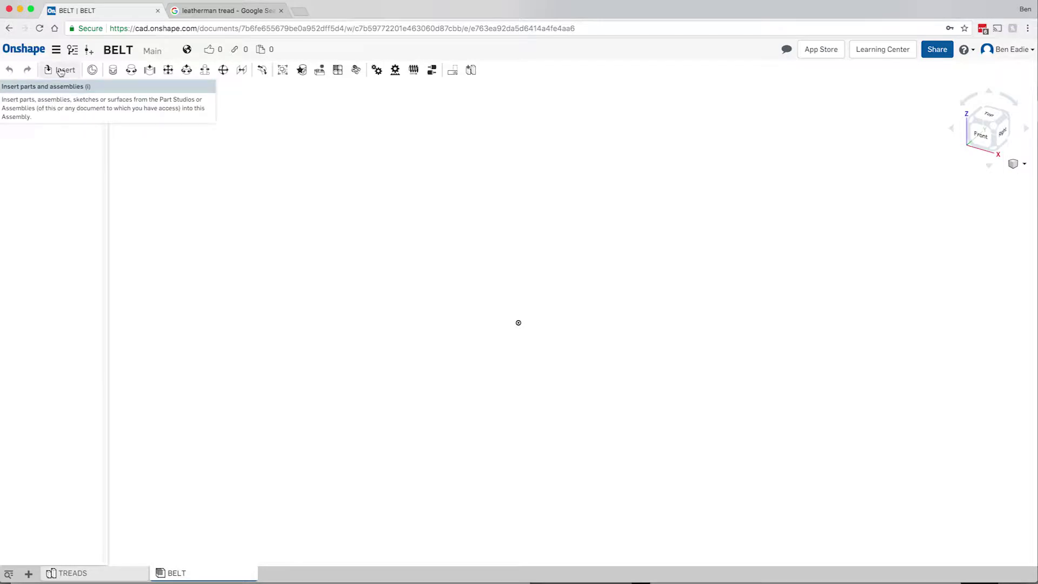
Step: Insert all TREADS parts (LARGE HOLE TREAD, LINK, SMALL HOLE TREAD) into BELT and fit the view
left_click(61, 71)
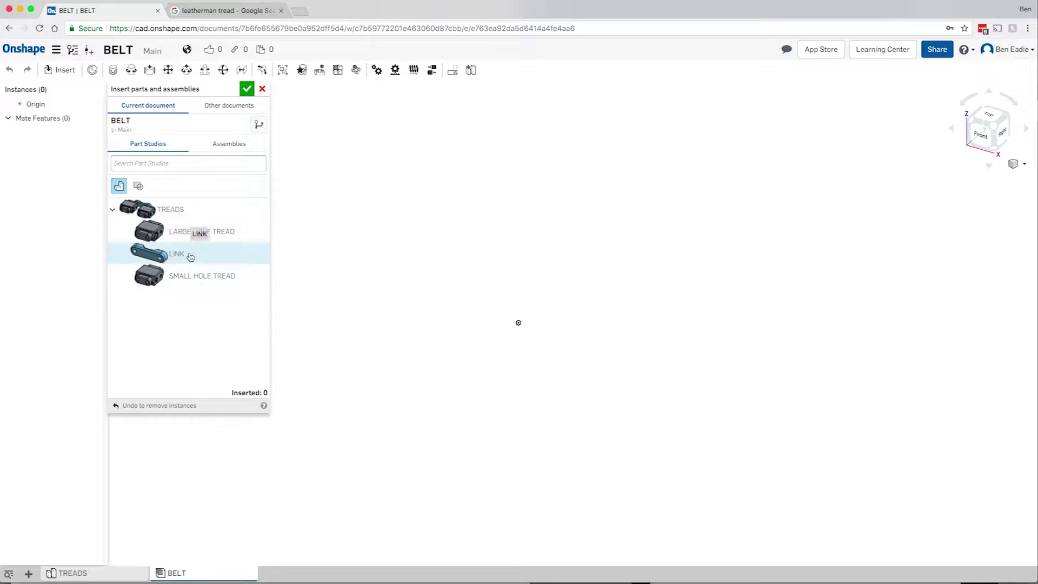
left_click(175, 212)
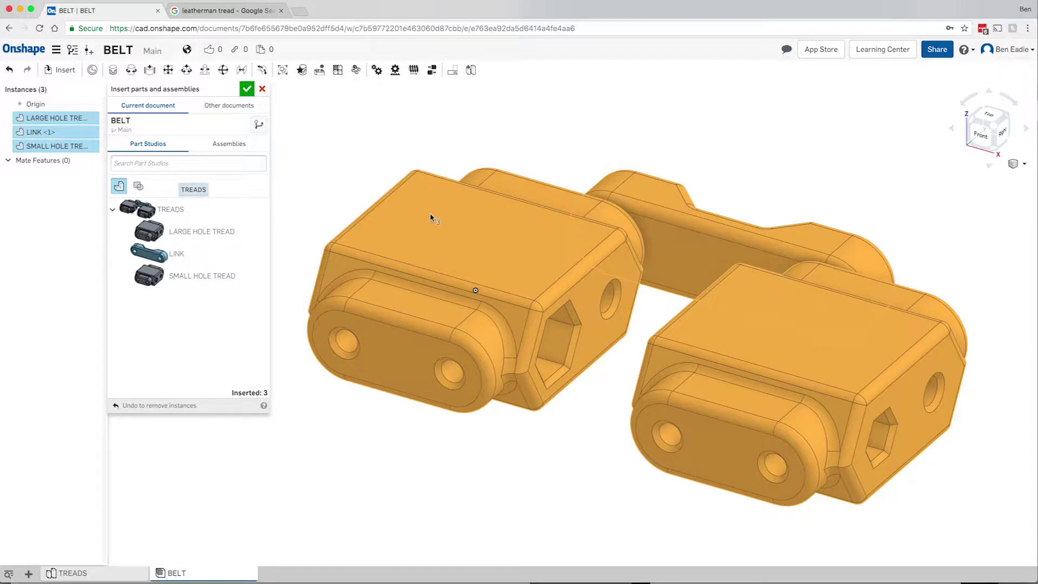
scroll(448, 216, "down", 5)
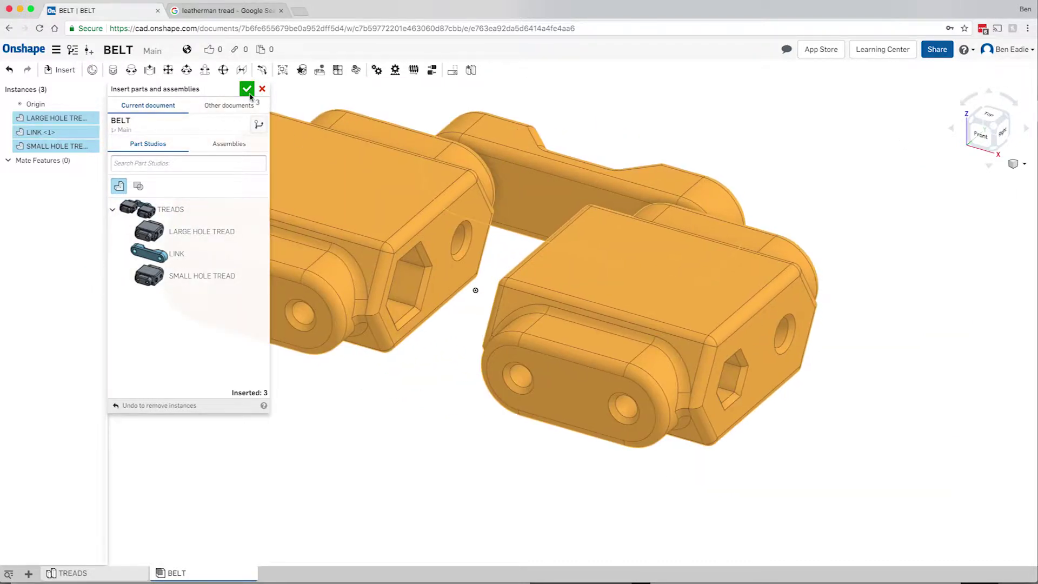
middle_click_drag(508, 268, 306, 190)
key("f")
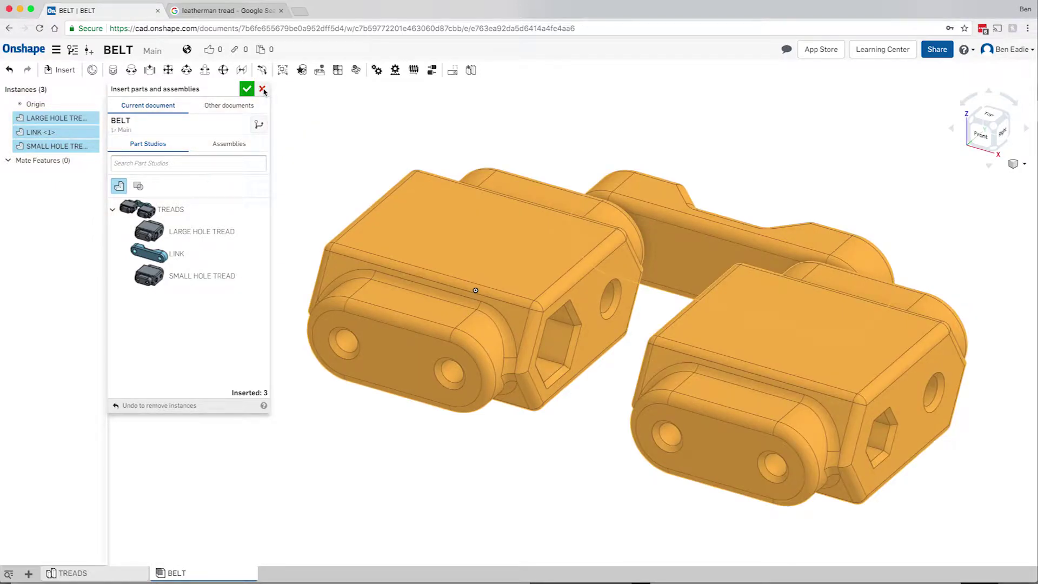
left_click(262, 89)
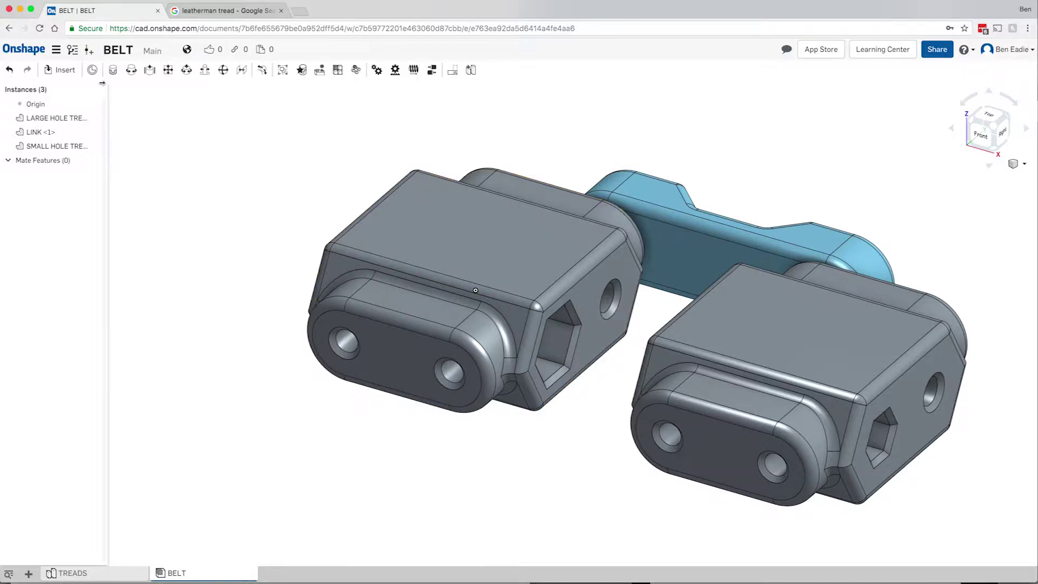
left_click(57, 72)
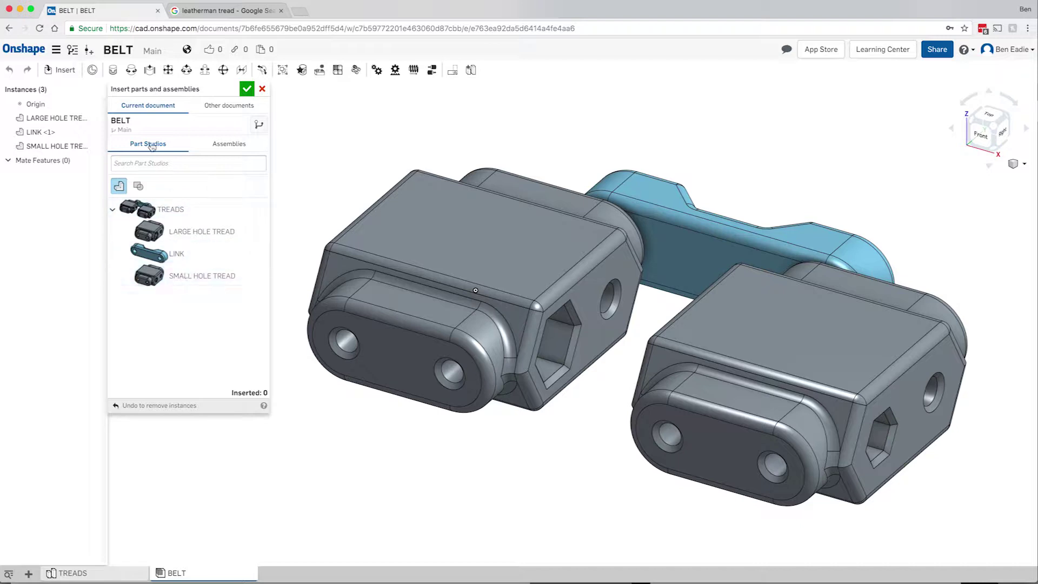
Step: Browse the TriloBot document's part studios, DRIVE WHEEL parts and assemblies in the Insert dialog
left_click(225, 146)
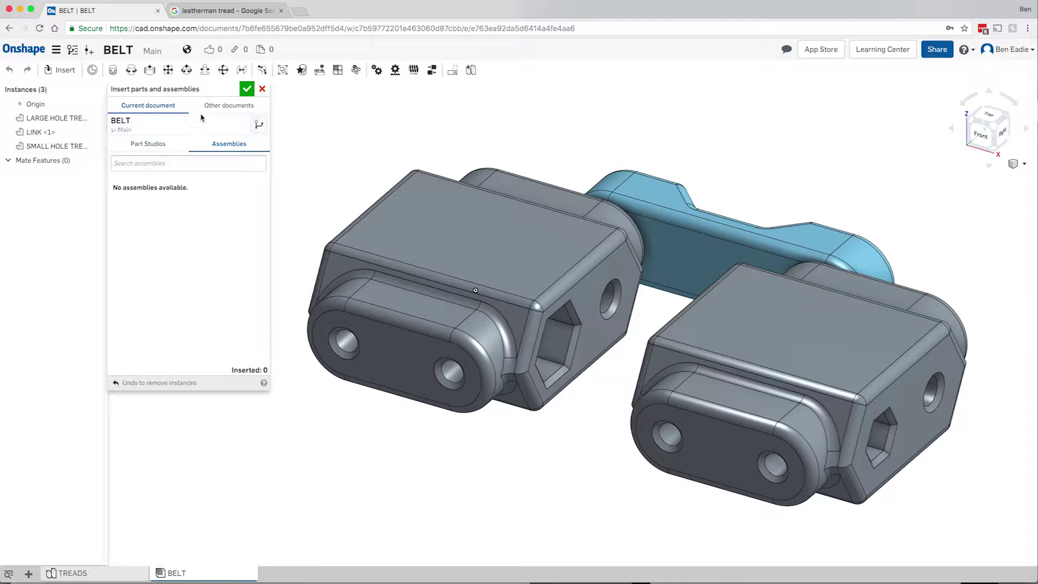
left_click(141, 144)
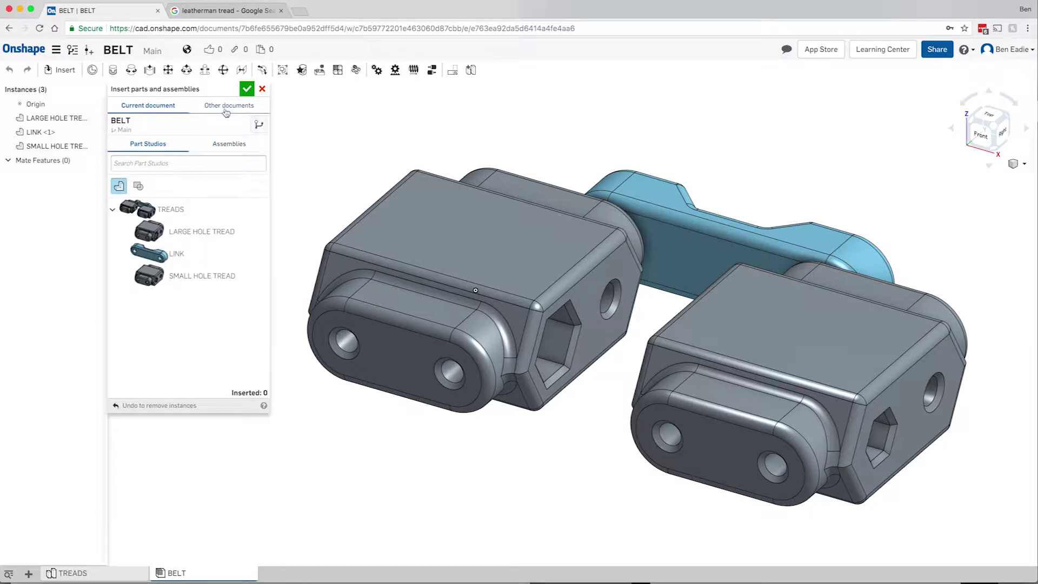
left_click(230, 108)
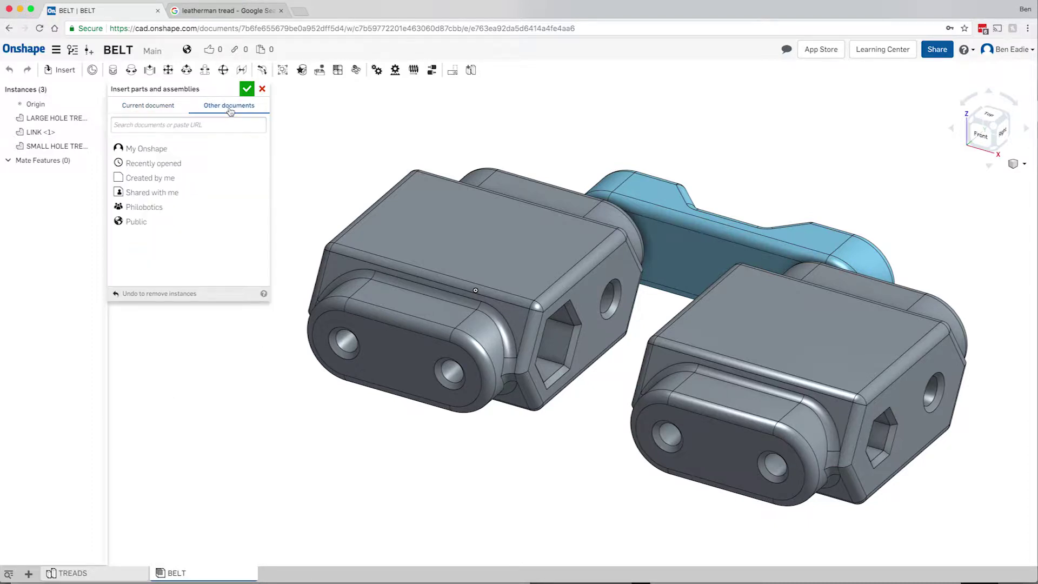
left_click(150, 150)
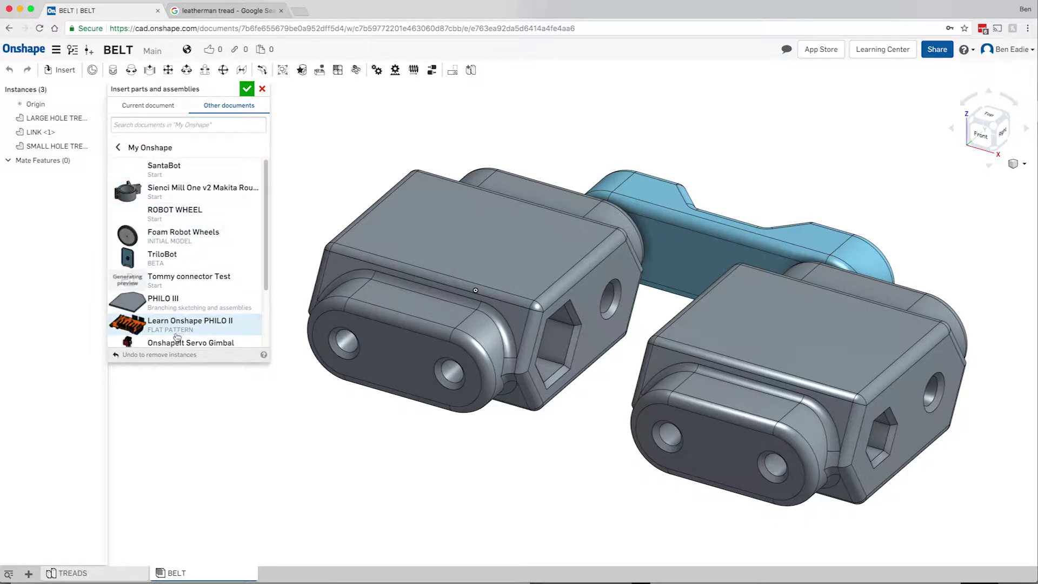
left_click(178, 263)
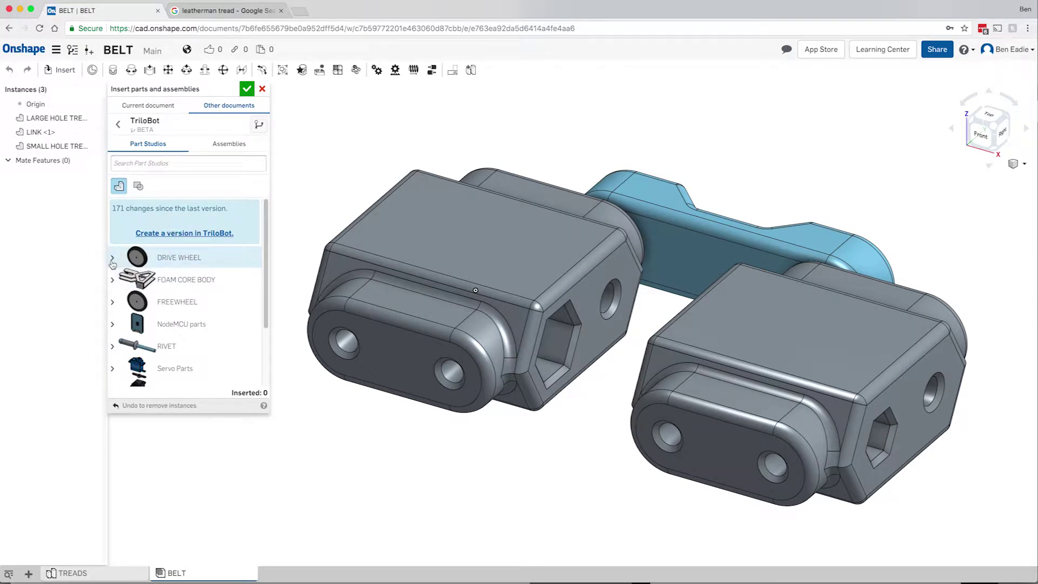
left_click(112, 259)
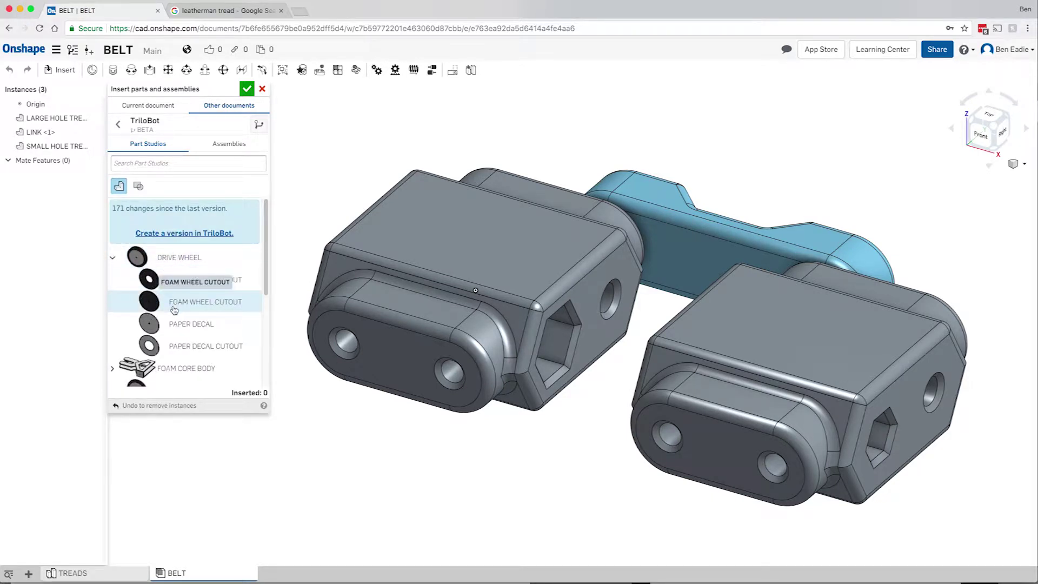
left_click(113, 259)
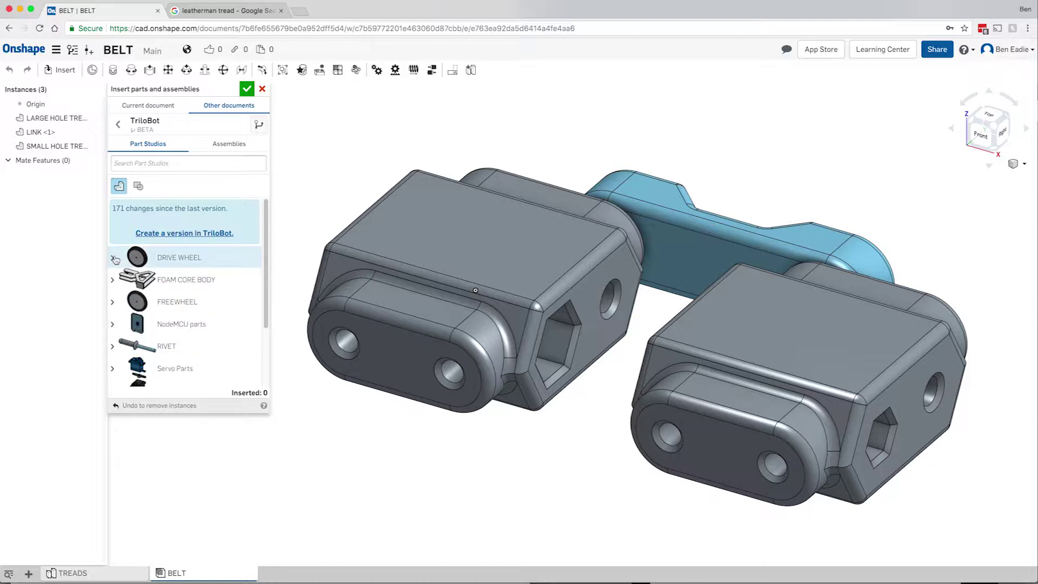
left_click(215, 145)
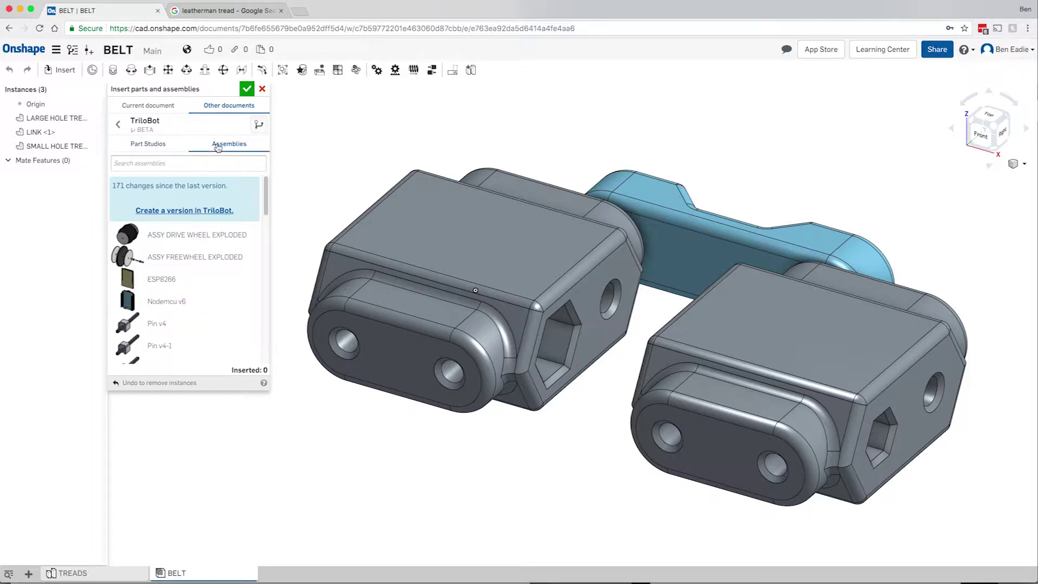
left_click(168, 145)
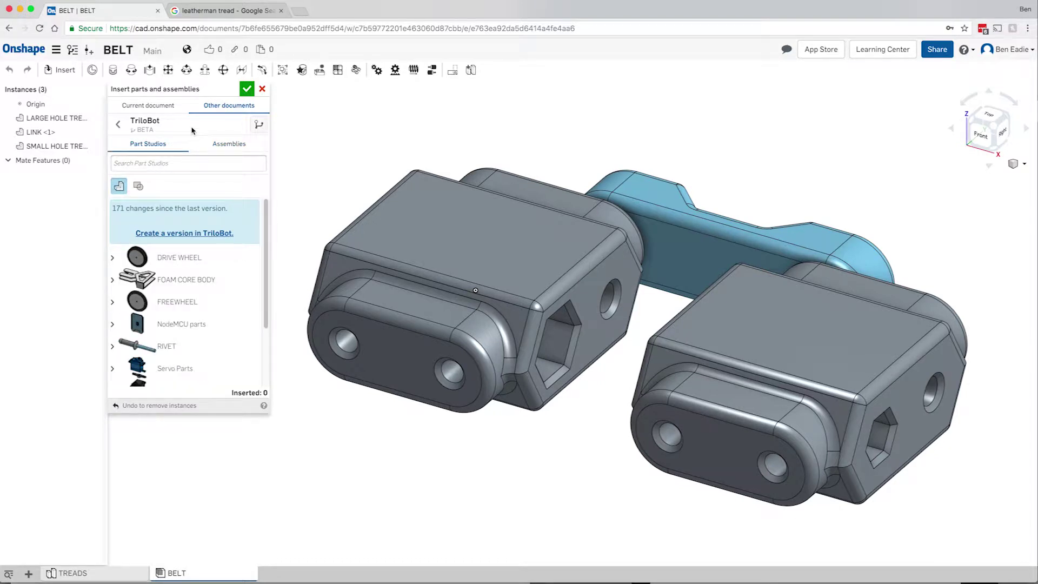
left_click(216, 108)
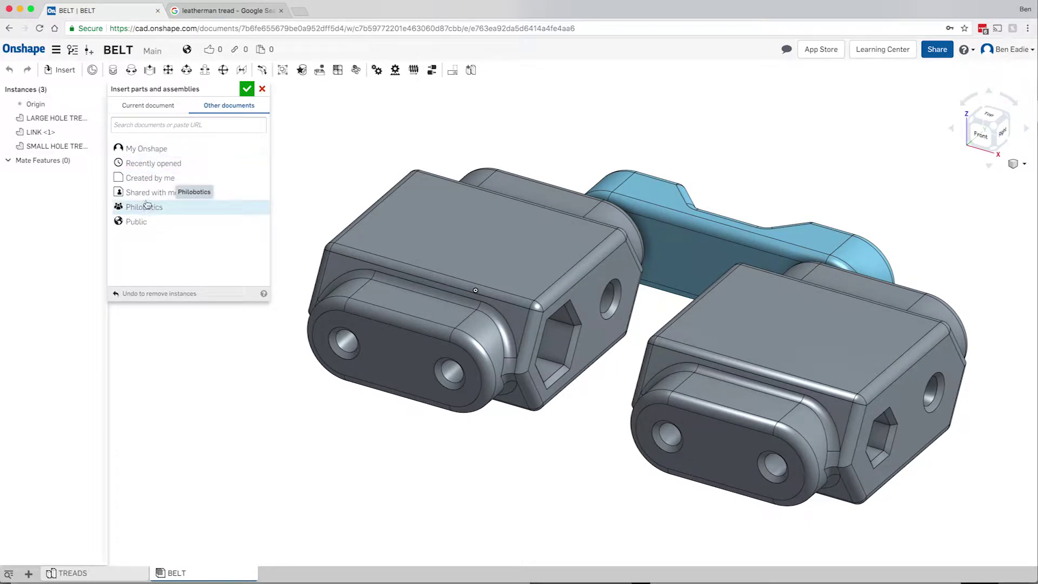
Step: Search the public documents for 3MM and open the screw3mm document
left_click(133, 226)
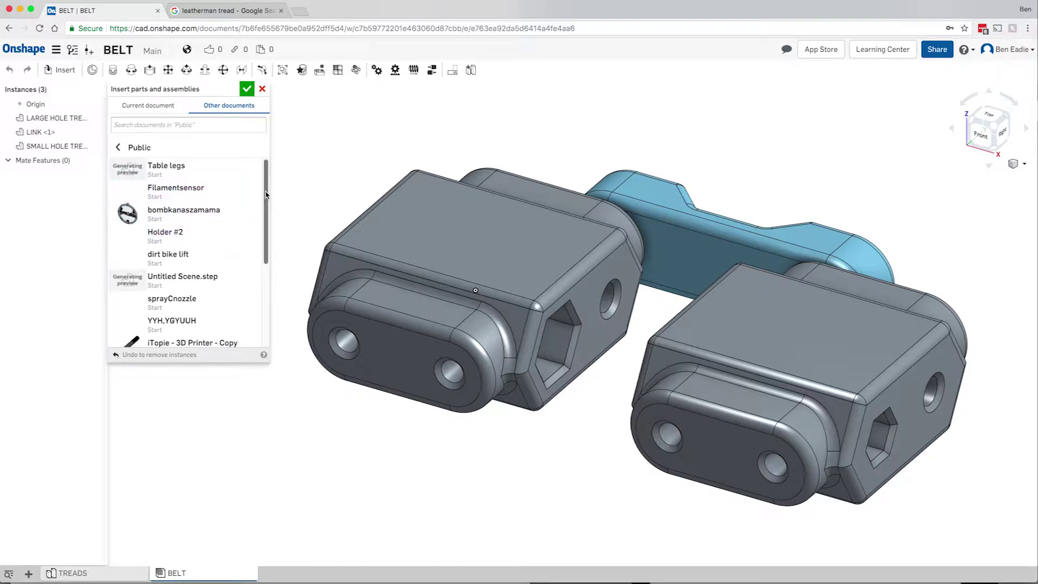
scroll(254, 219, "down", 1)
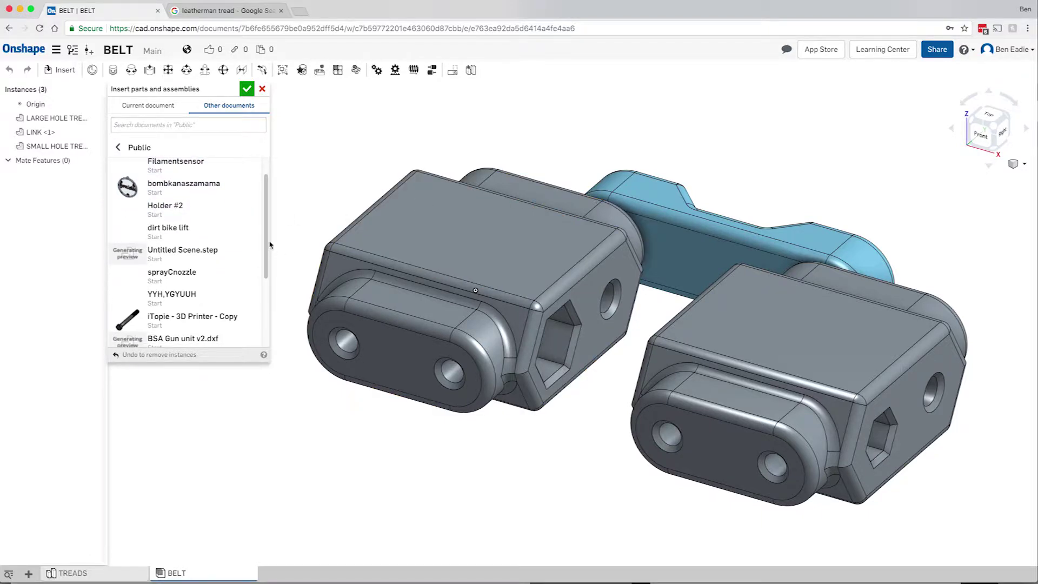
scroll(256, 302, "down", 3)
scroll(256, 303, "up", 5)
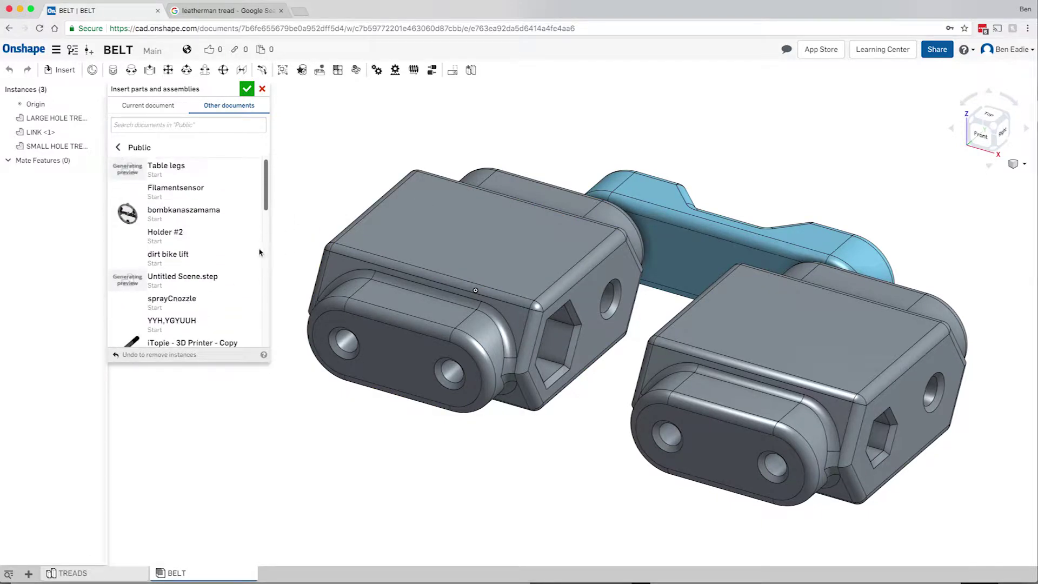
left_click(185, 126)
type("3MM")
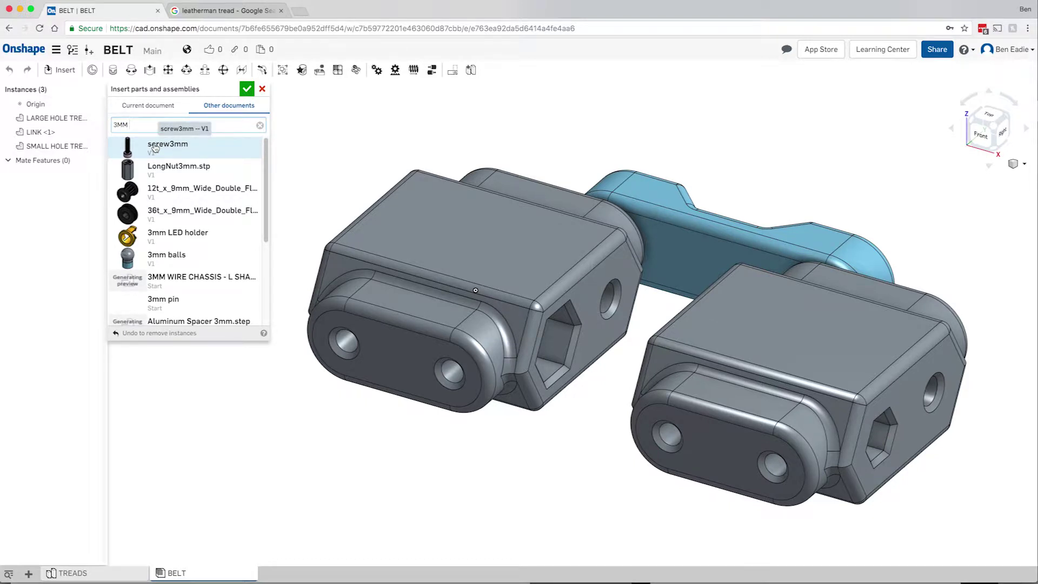
left_click(154, 147)
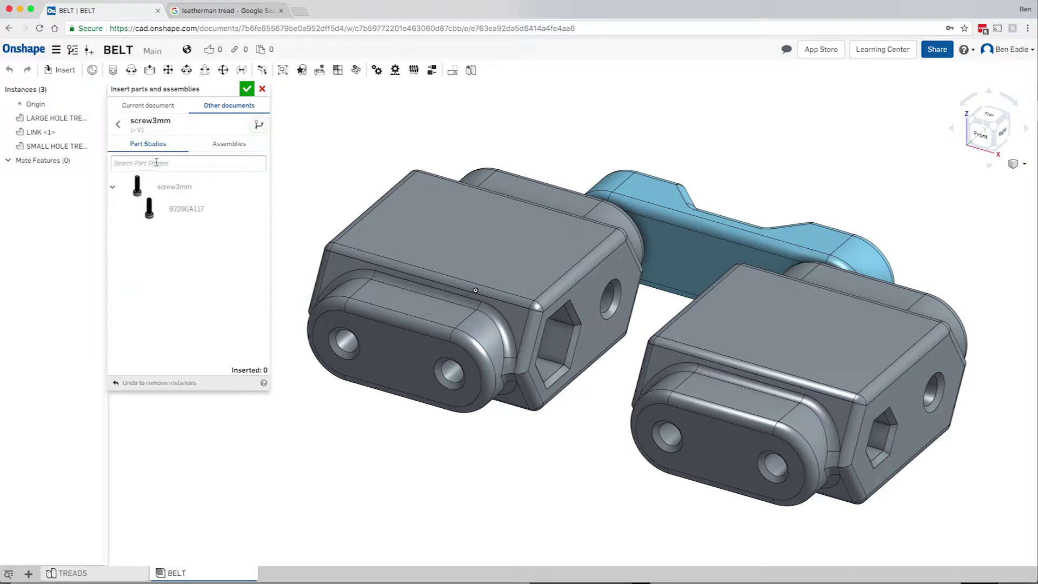
Step: Insert the 92290A117 screw, then undo both its move and its insertion
left_click(171, 209)
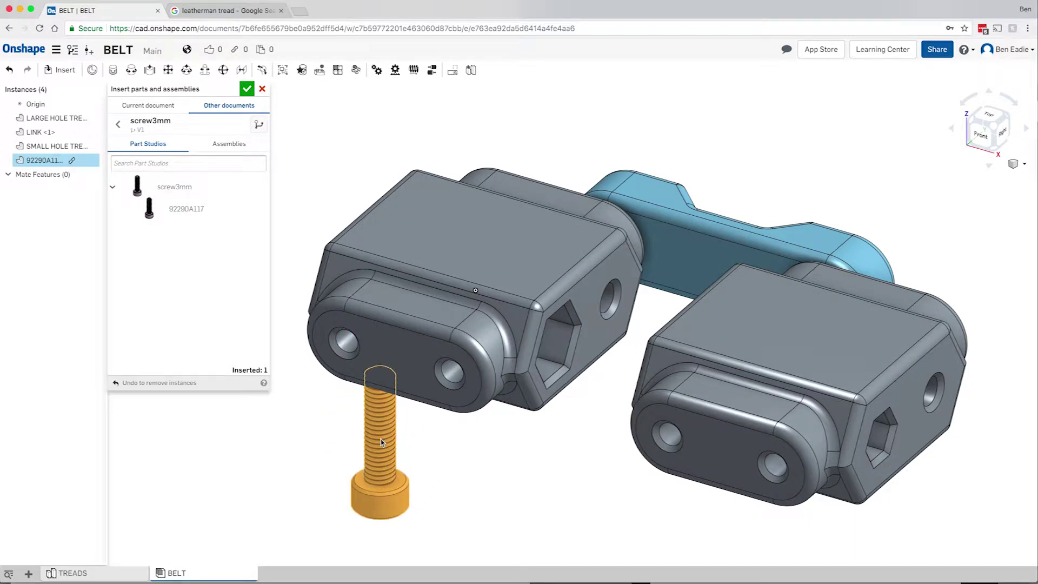
left_click(381, 442)
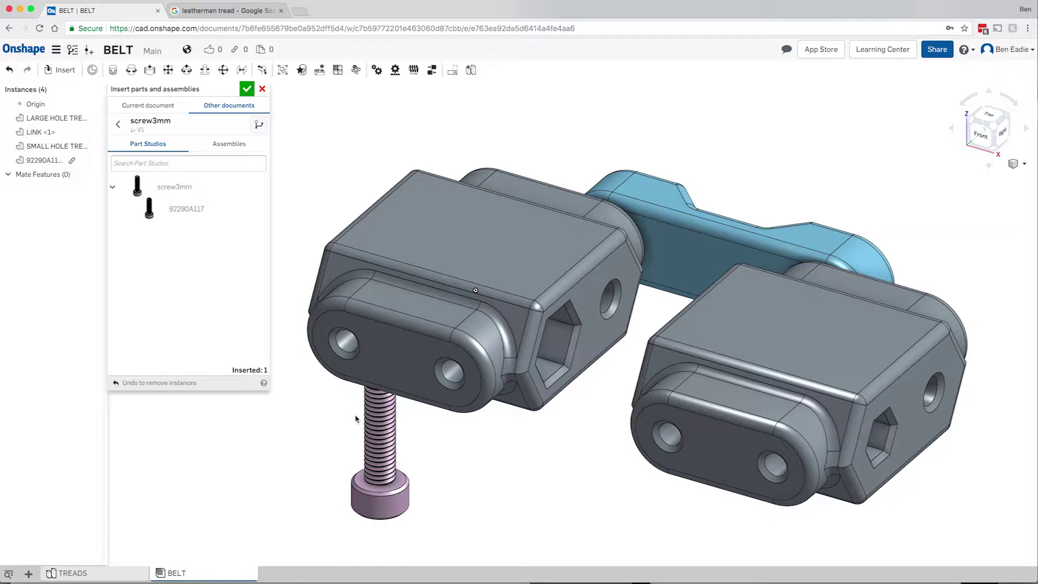
key("super+z")
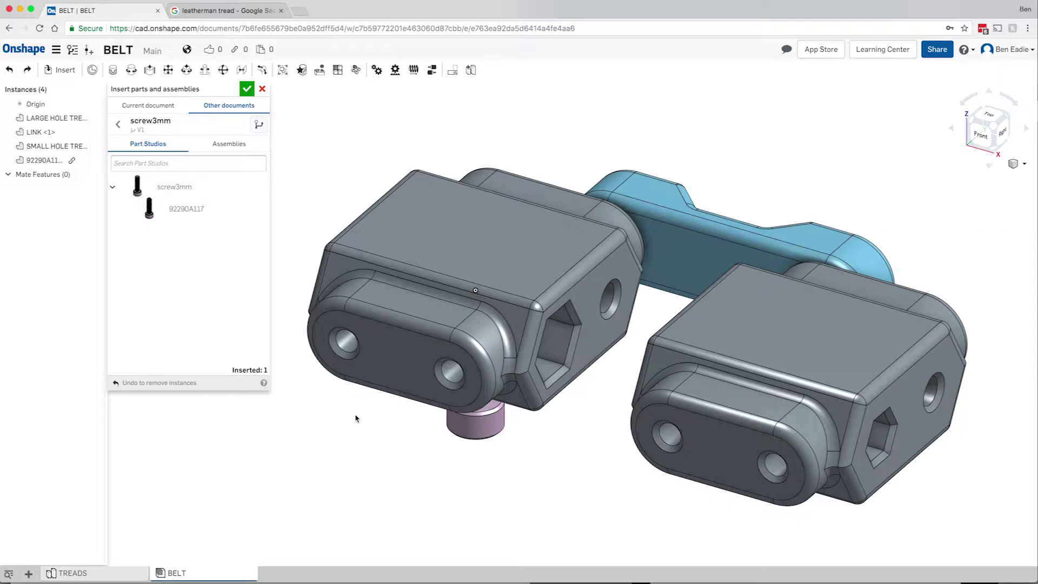
key("super+z")
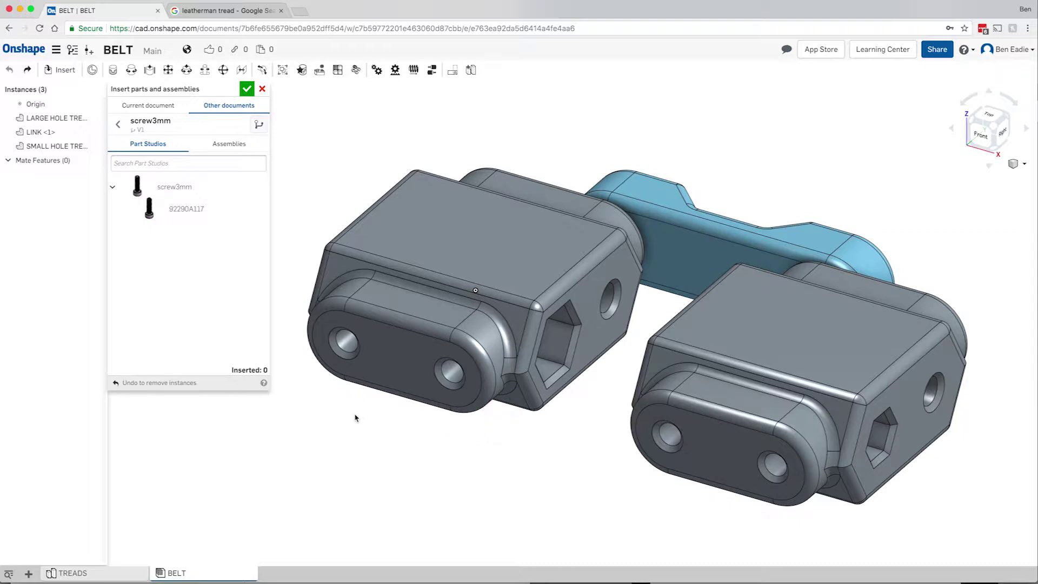
Step: Return to the search results and change the search term from 3MM to M3
left_click(116, 126)
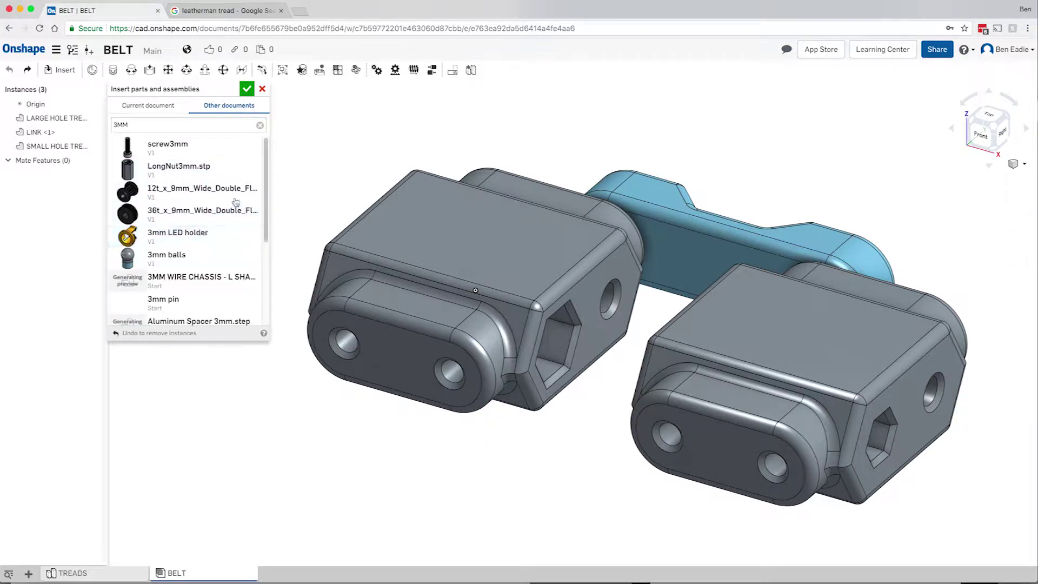
scroll(259, 238, "down", 5)
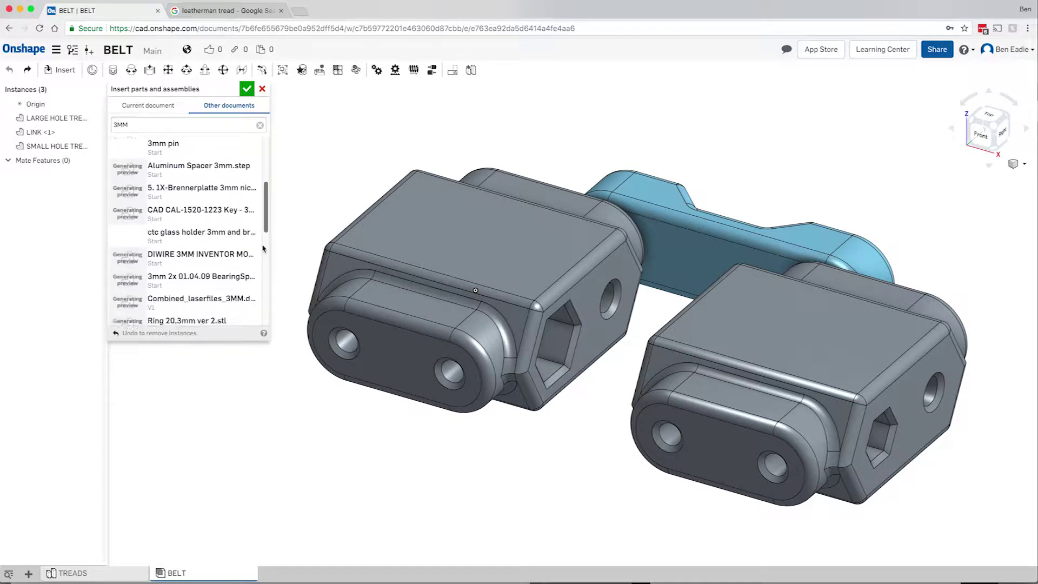
scroll(264, 248, "down", 2)
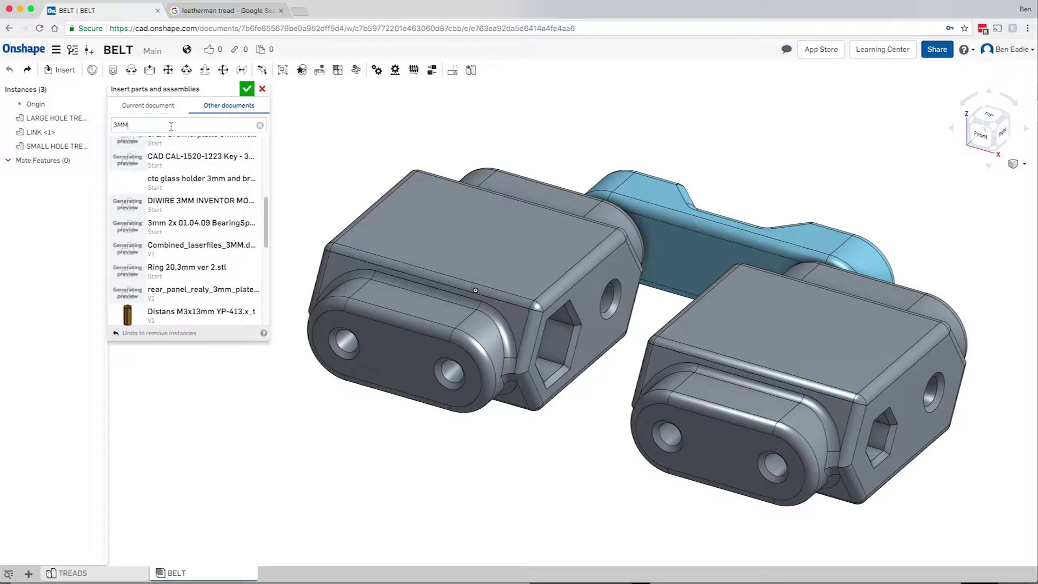
key("BackSpace")
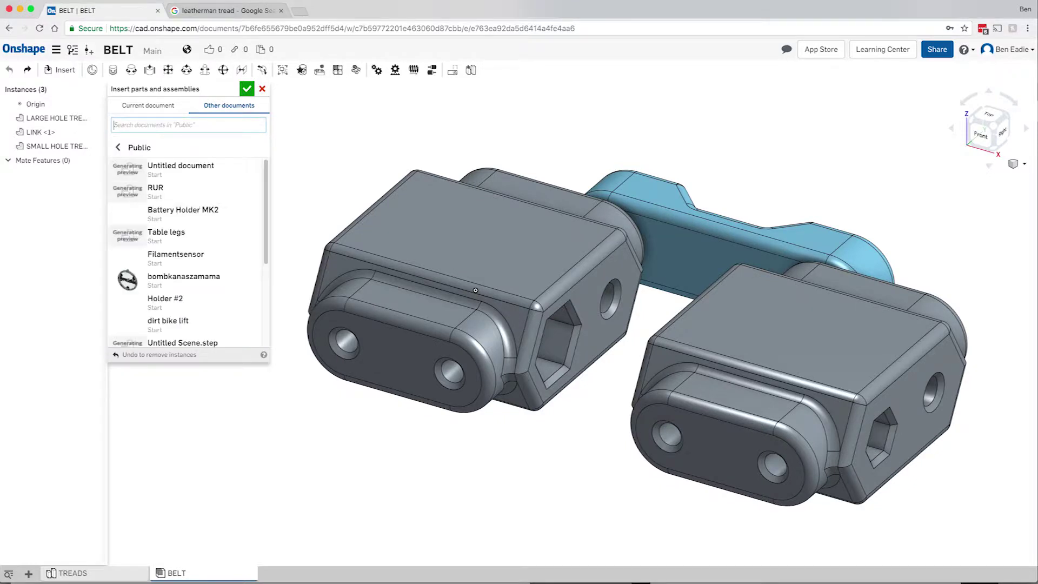
type("M2")
key("BackSpace")
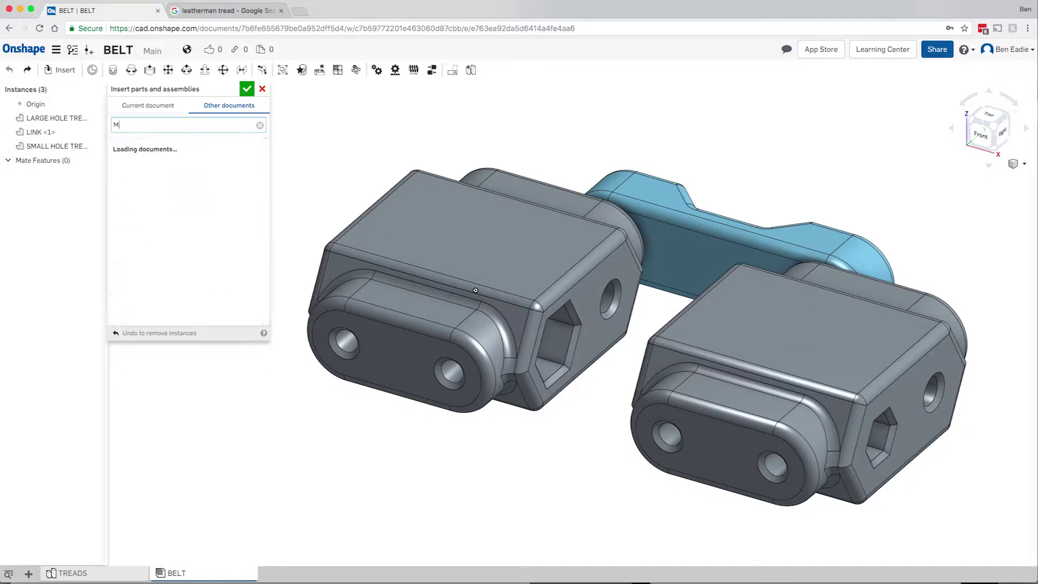
type("3")
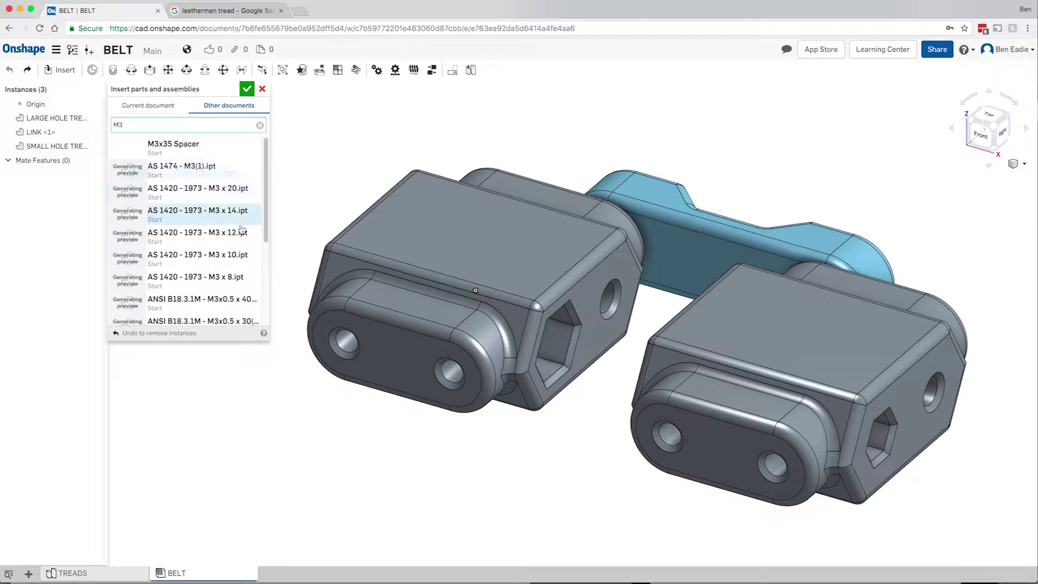
Step: Preview the ANSI M3x0.5 x 40 screw result, then open M3X8 SOCKET HEAD CAP SCREW instead
scroll(265, 228, "down", 2)
left_click_drag(266, 227, 267, 262)
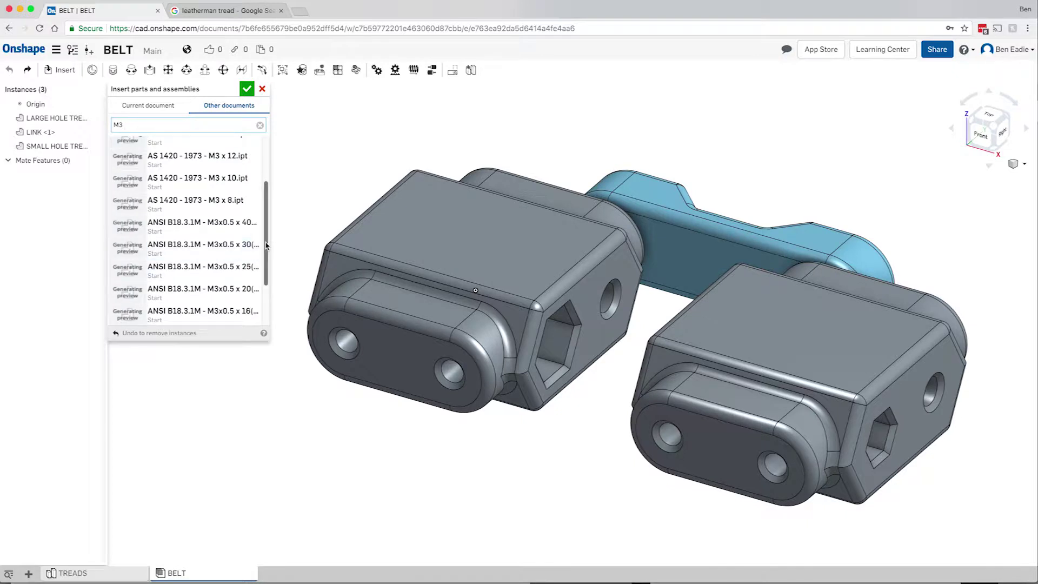
scroll(265, 242, "down", 2)
scroll(266, 280, "down", 1)
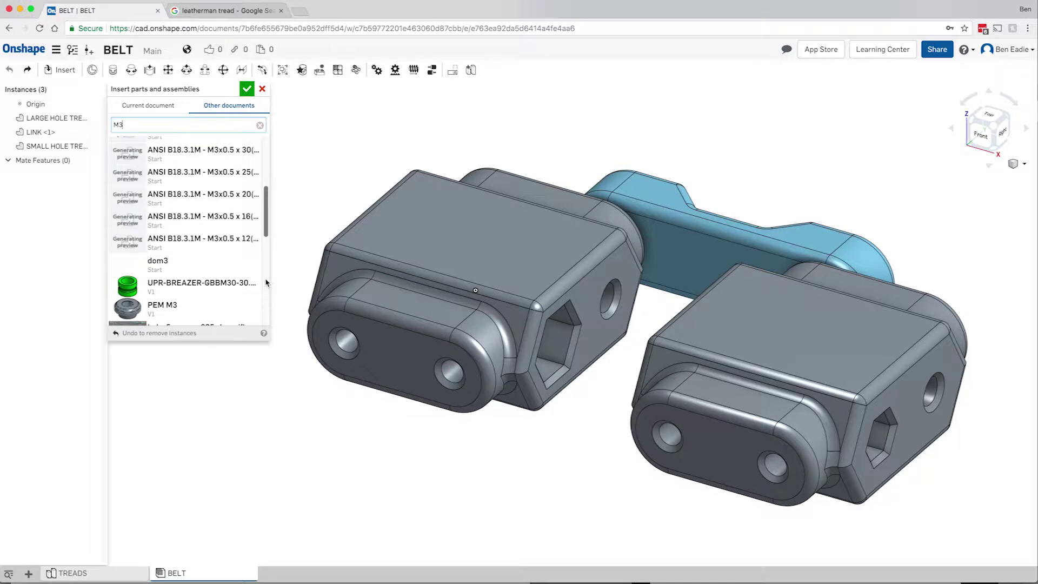
scroll(266, 282, "up", 2)
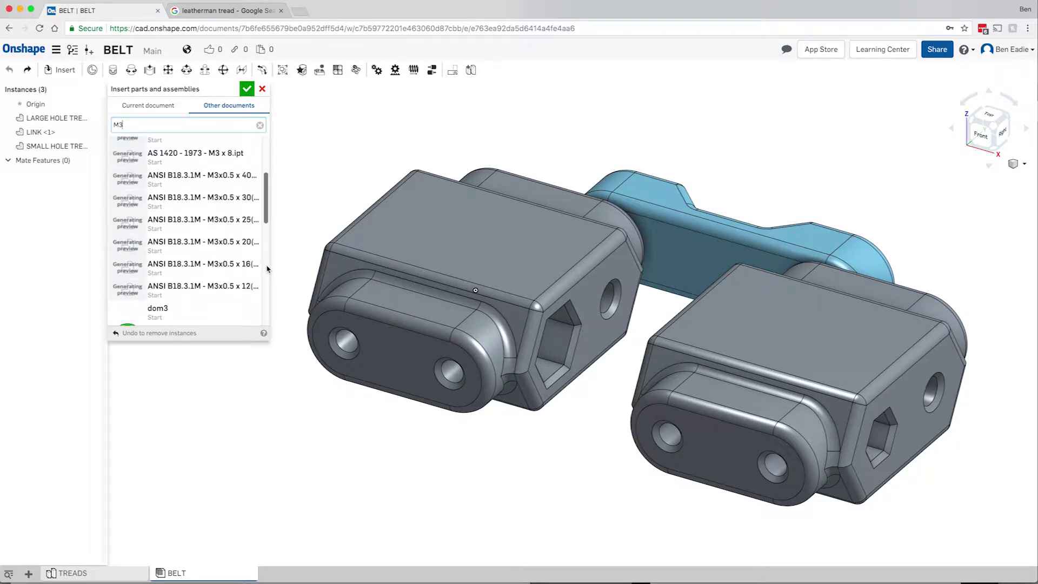
left_click(217, 182)
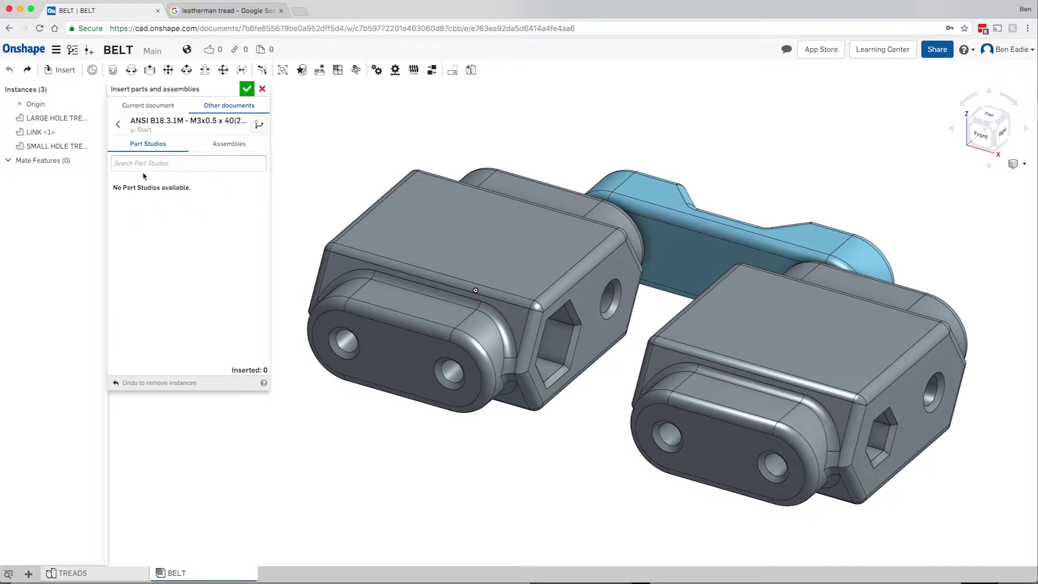
left_click(118, 125)
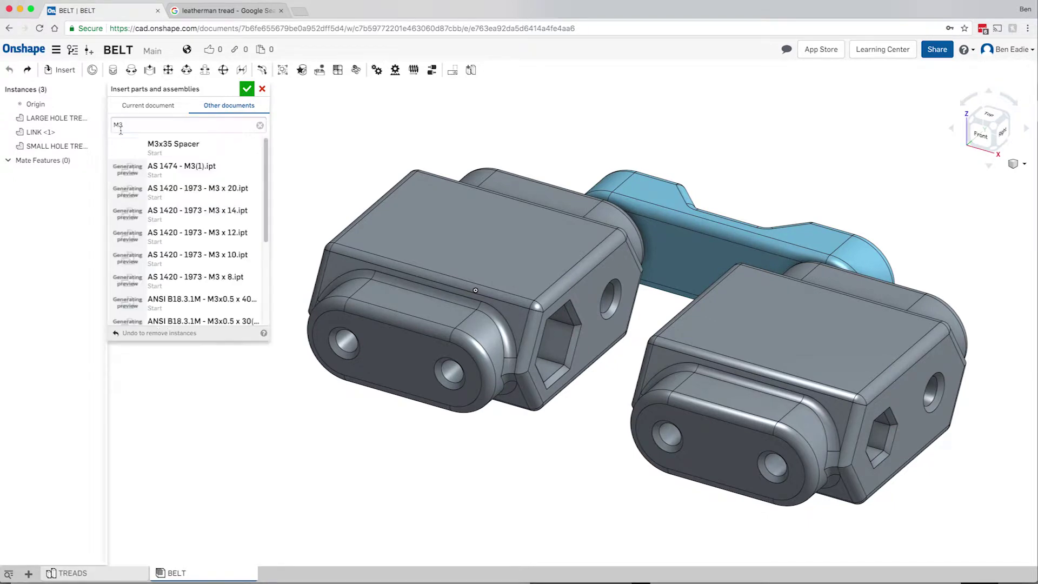
scroll(262, 174, "down", 5)
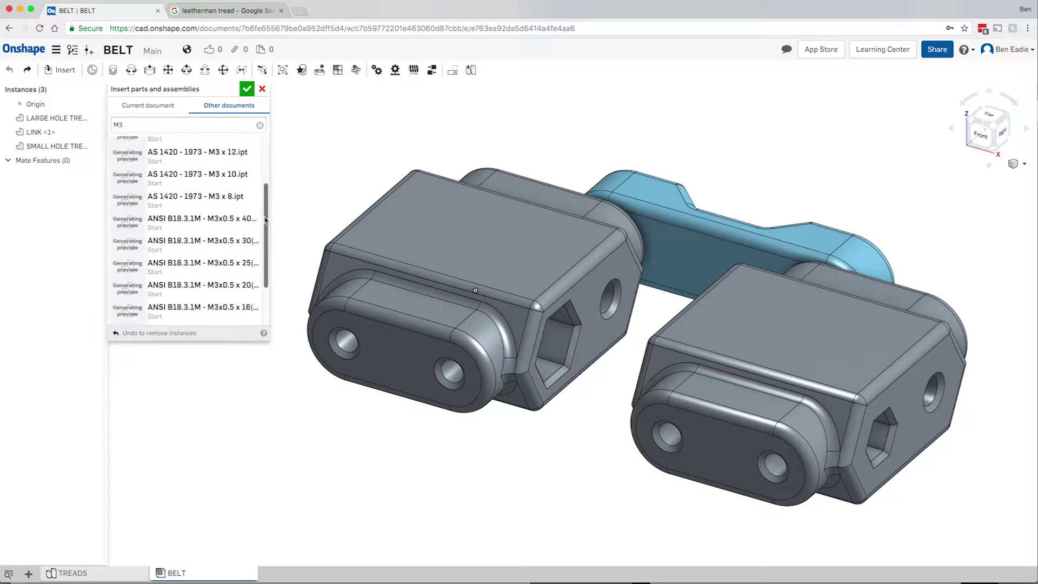
scroll(264, 274, "down", 3)
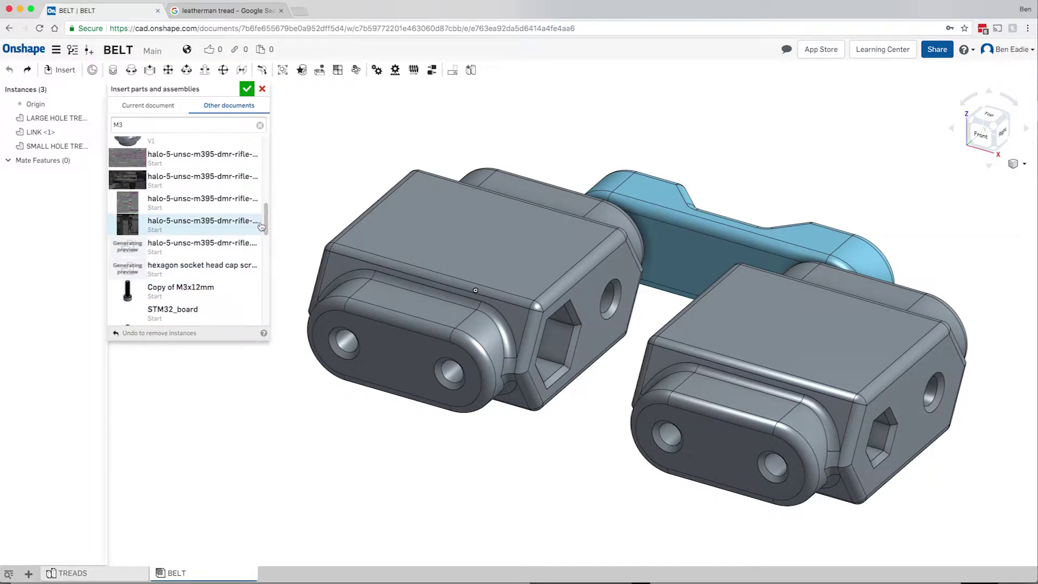
left_click_drag(266, 223, 265, 262)
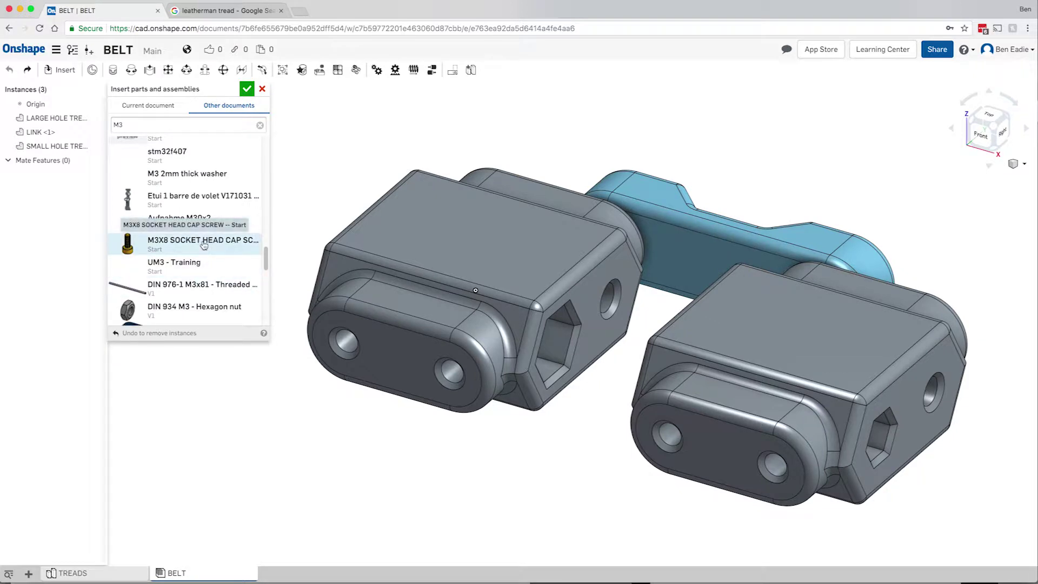
left_click(204, 246)
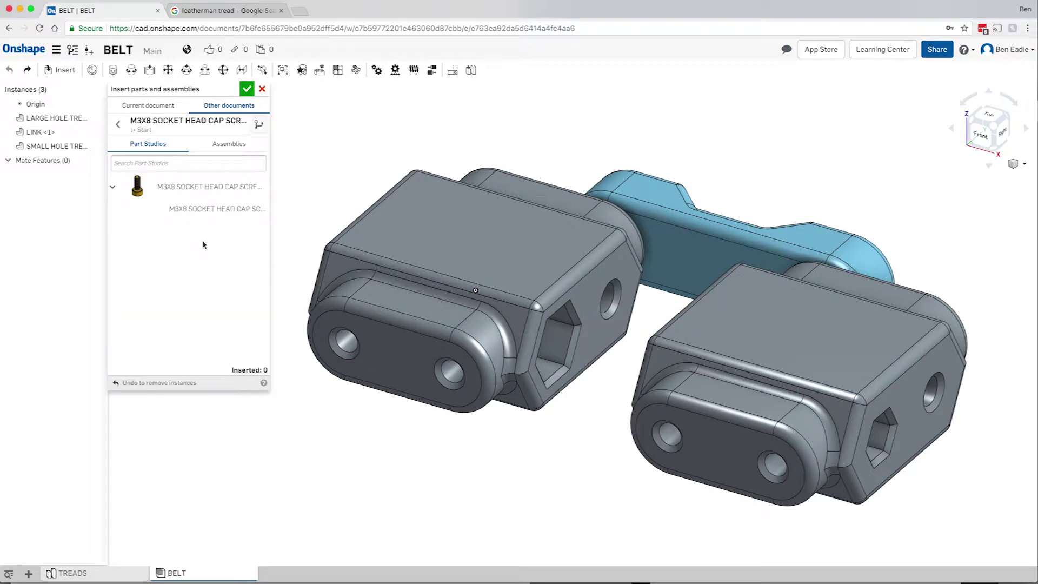
Step: Place the M3X8 socket head cap screw to the left of the treads and finish inserting
left_click(209, 211)
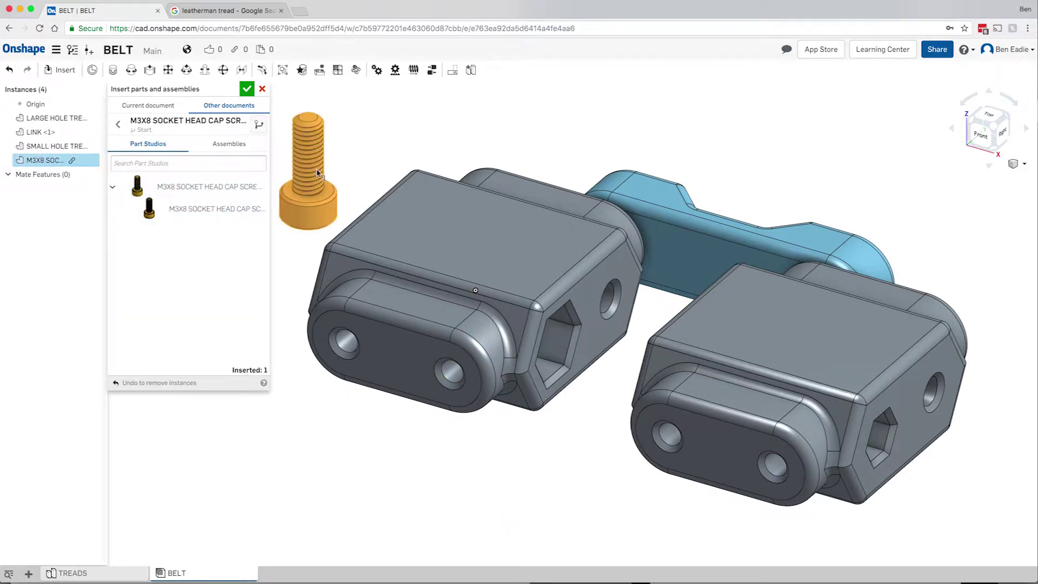
left_click(324, 172)
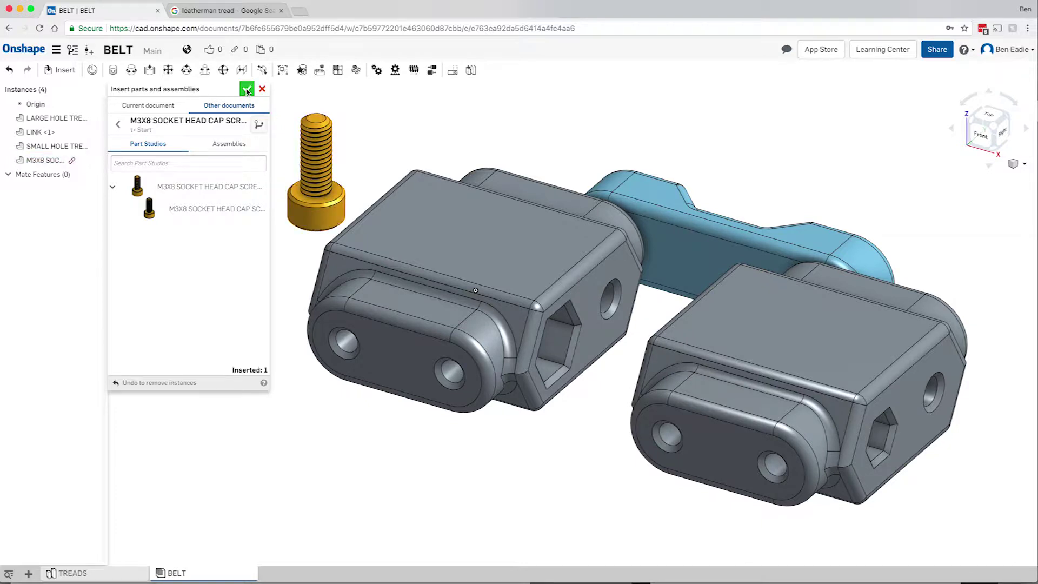
left_click(247, 90)
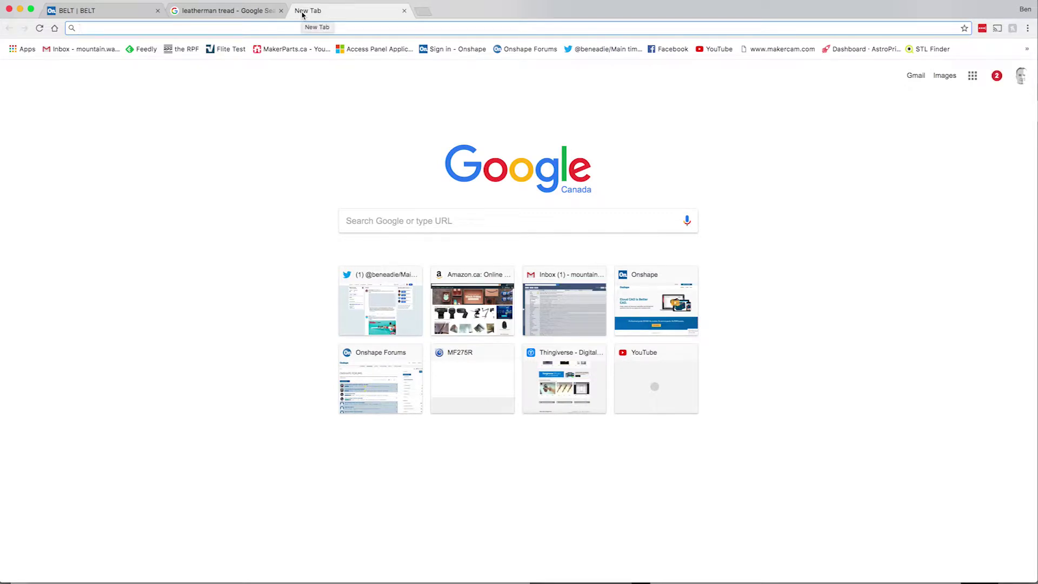
Step: Load grabcad.com and search its library for M3, scrolling through the results
type("grab")
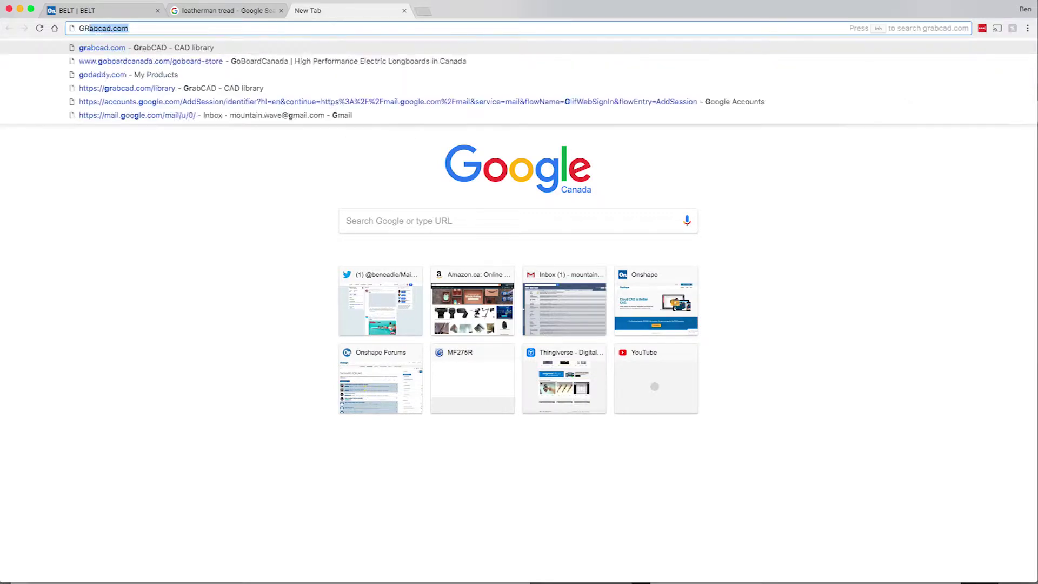
key("Return")
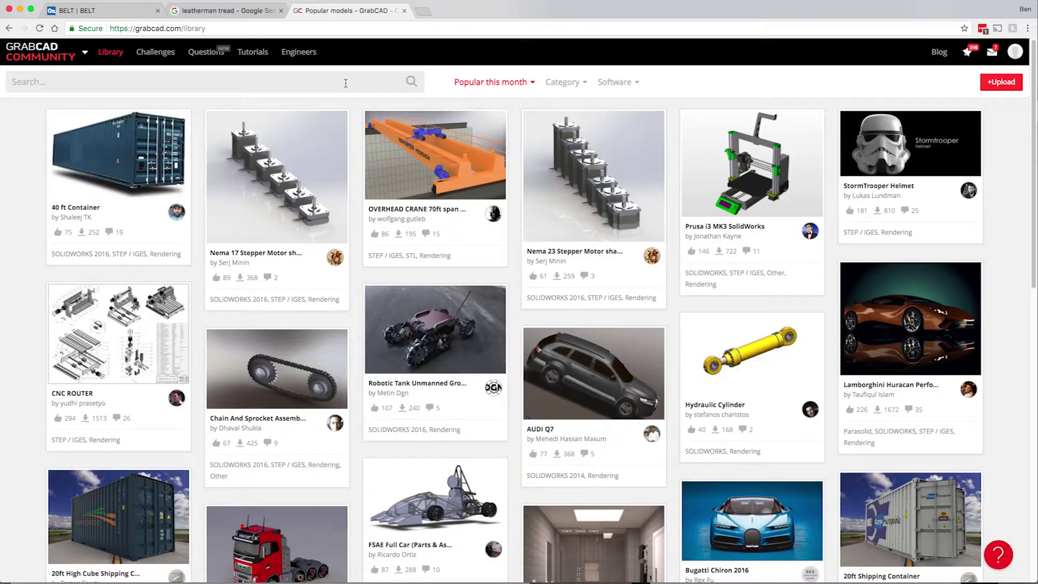
type("M3")
key("Return")
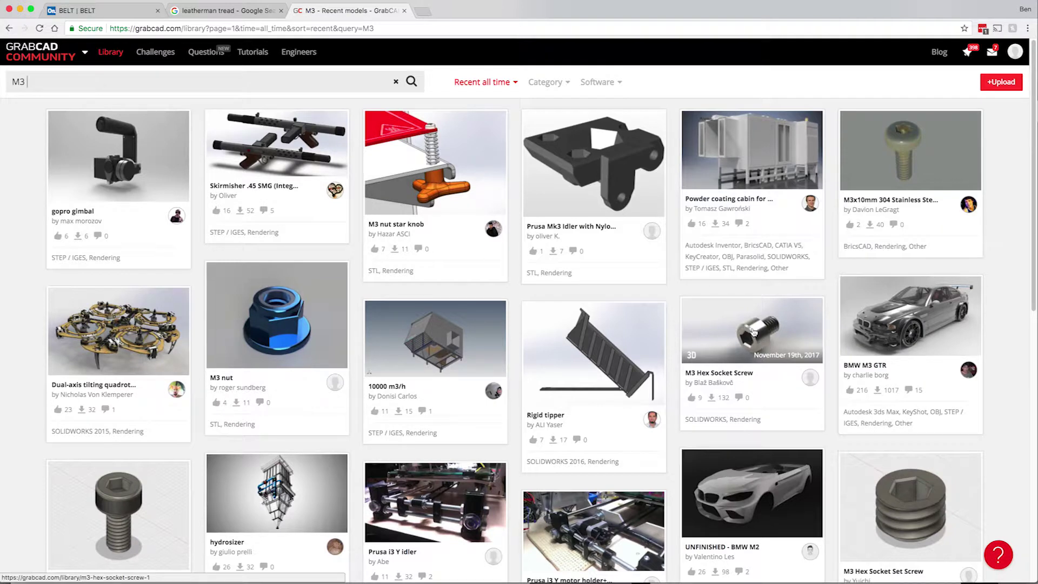
scroll(755, 335, "down", 2)
scroll(754, 332, "down", 1)
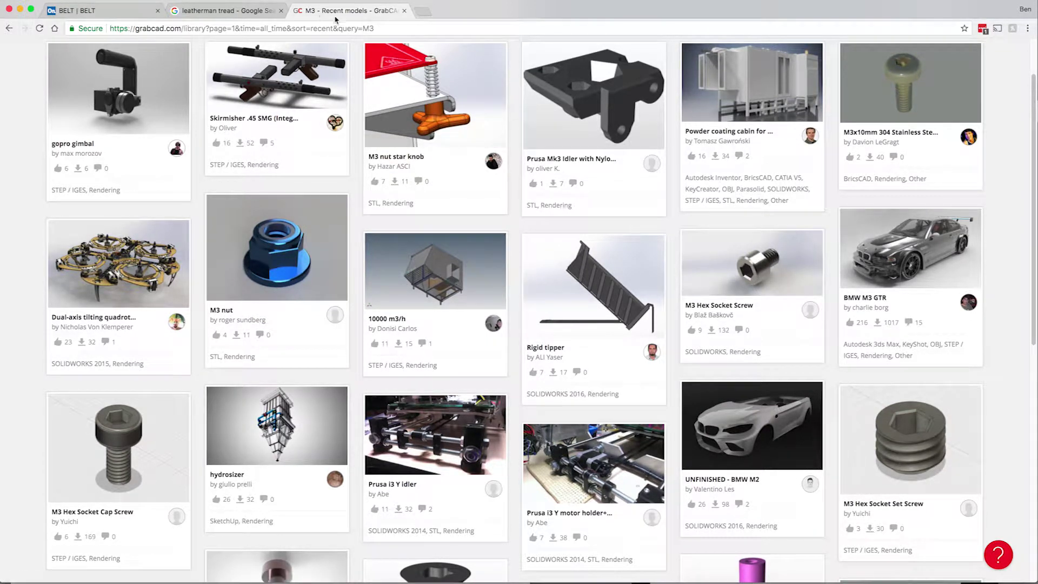
left_click(423, 12)
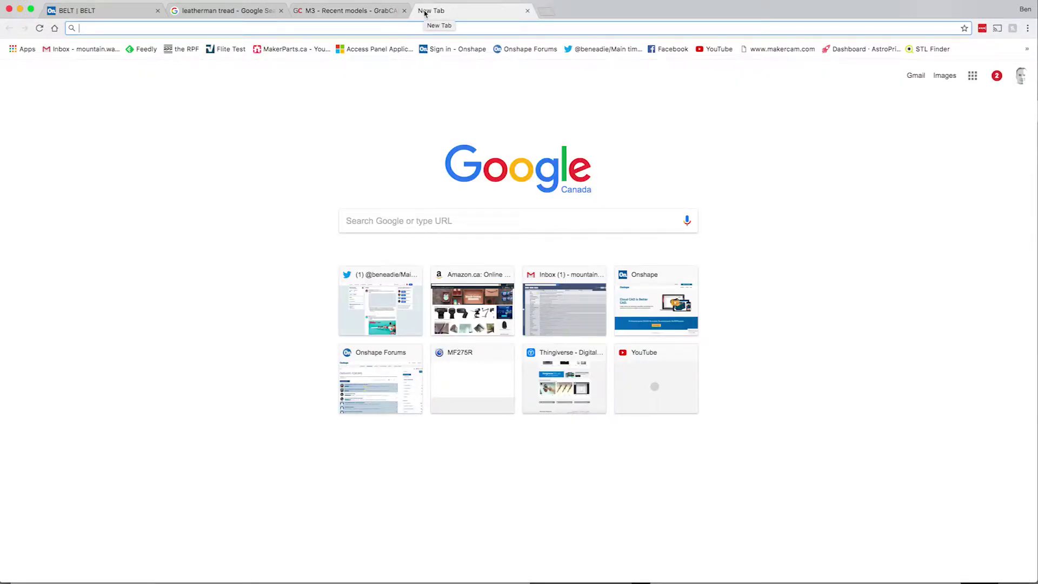
Step: Load traceparts.com, dismiss the welcome message, and search for M3 SCREW, scrolling the results
type("TRACE")
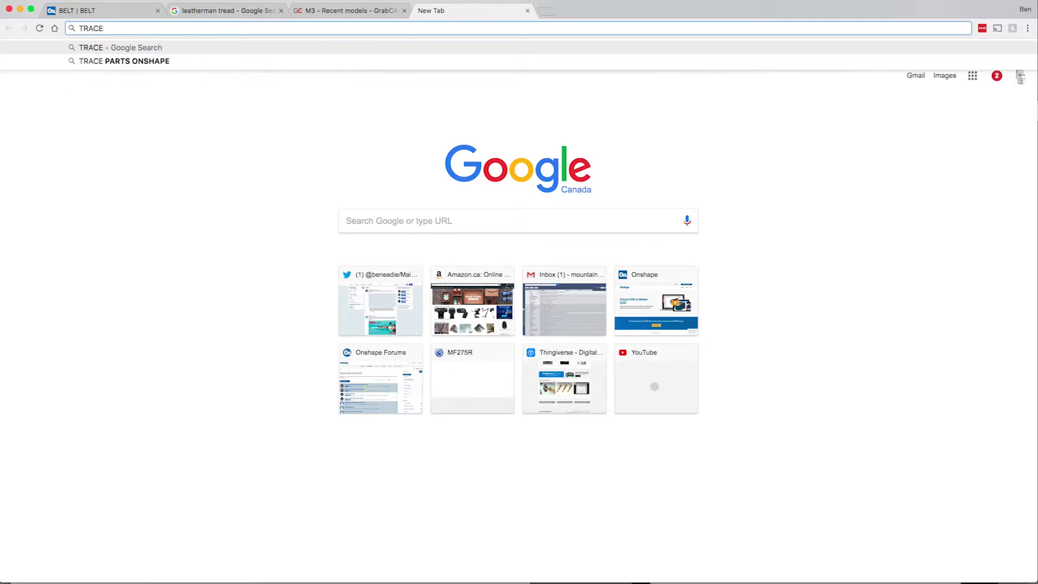
type("PARTS.")
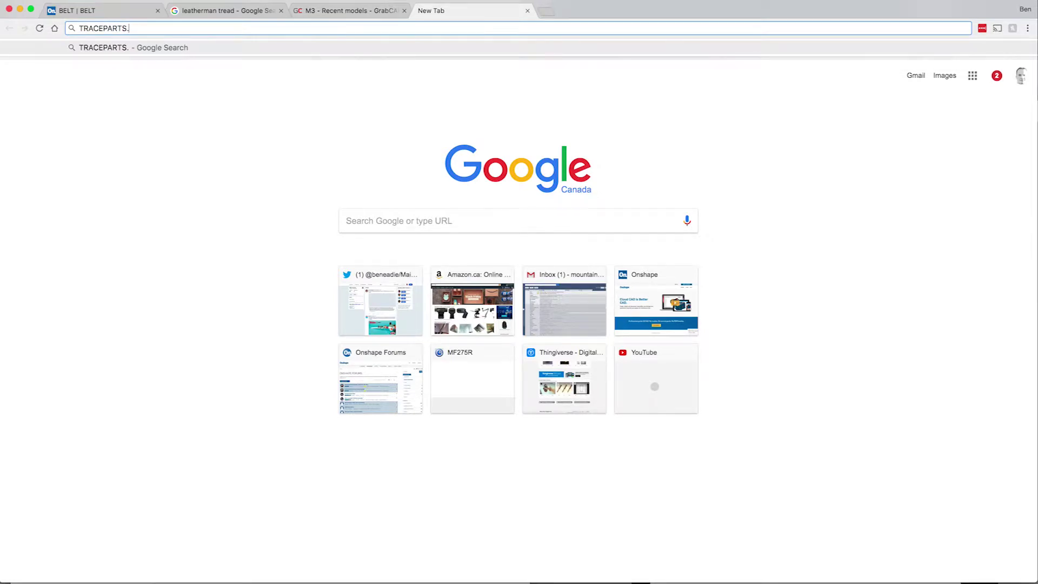
type("COM")
key("Return")
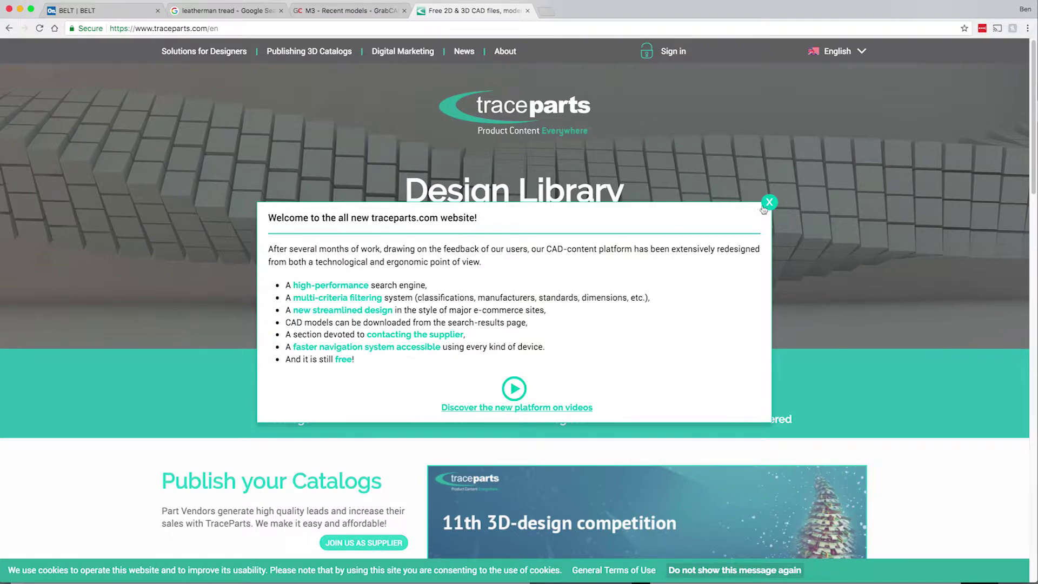
left_click(768, 203)
left_click(540, 269)
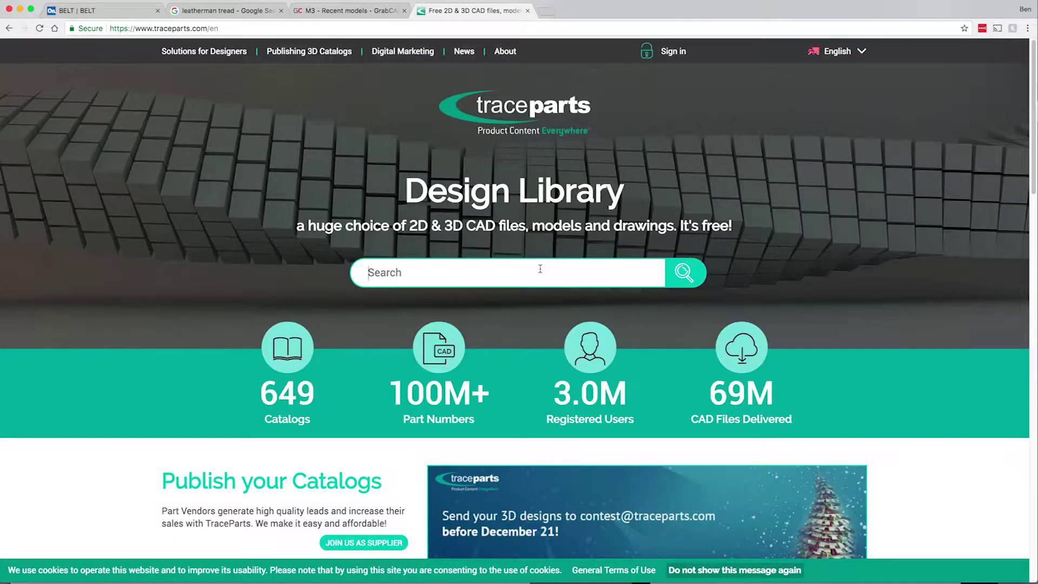
type("M3 SCREW")
key("Return")
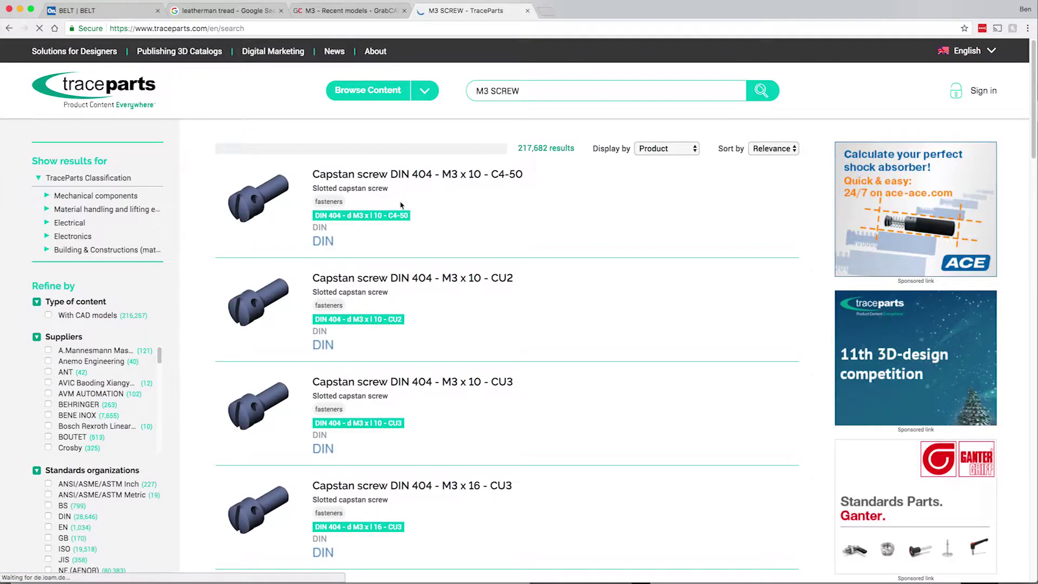
scroll(424, 259, "down", 1)
scroll(425, 260, "down", 20)
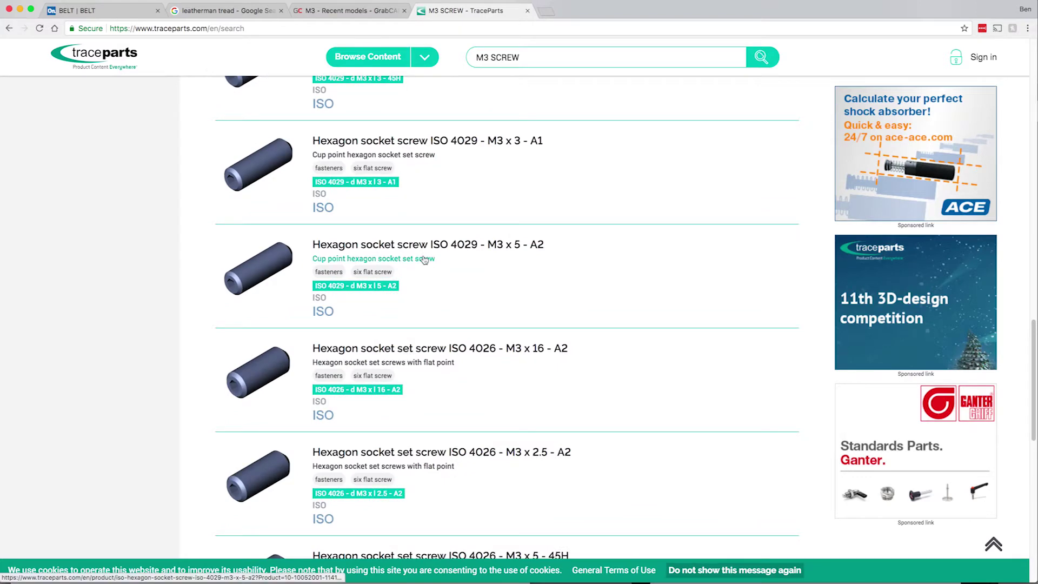
scroll(424, 260, "down", 5)
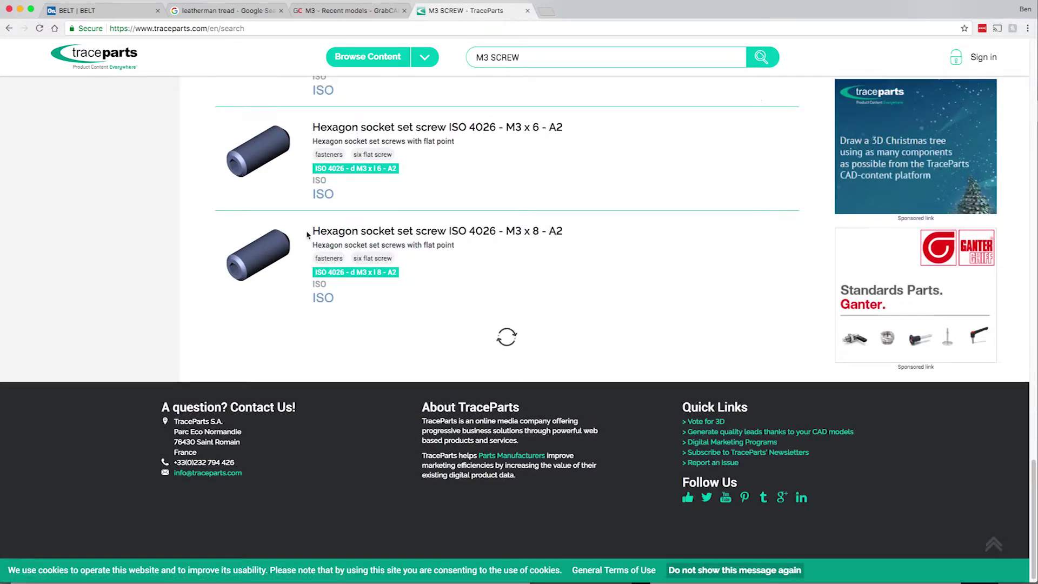
scroll(307, 235, "up", 20)
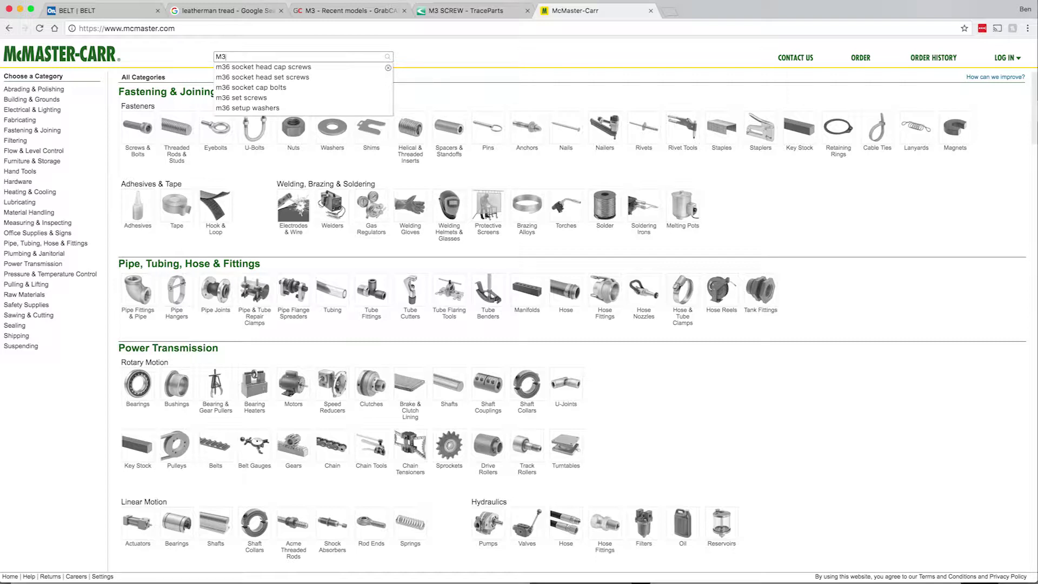
Step: Run McMaster-Carr's suggested 'm36 socket head cap screws' search
key("Down")
key("Return")
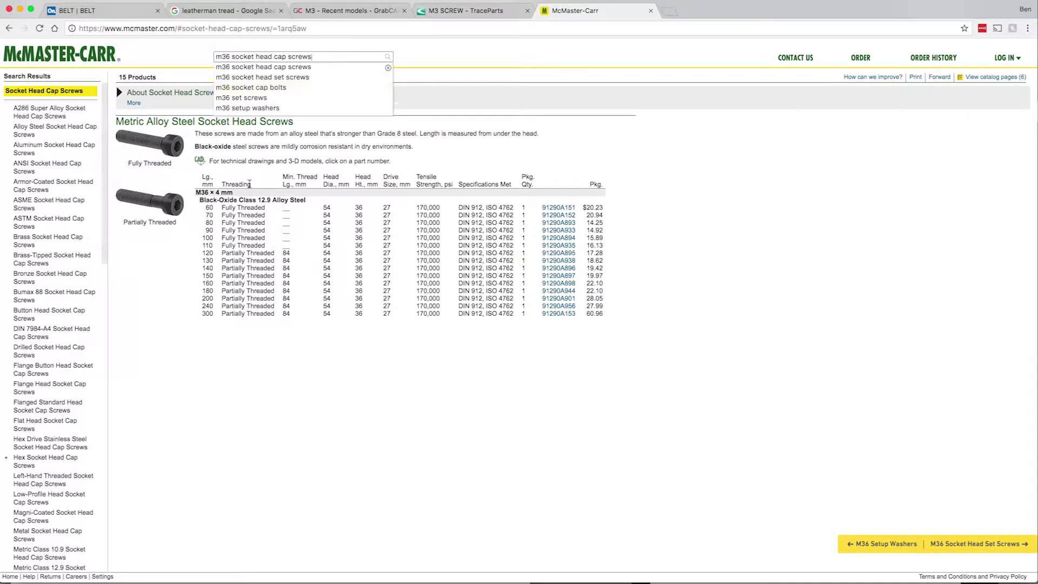
left_click(669, 13)
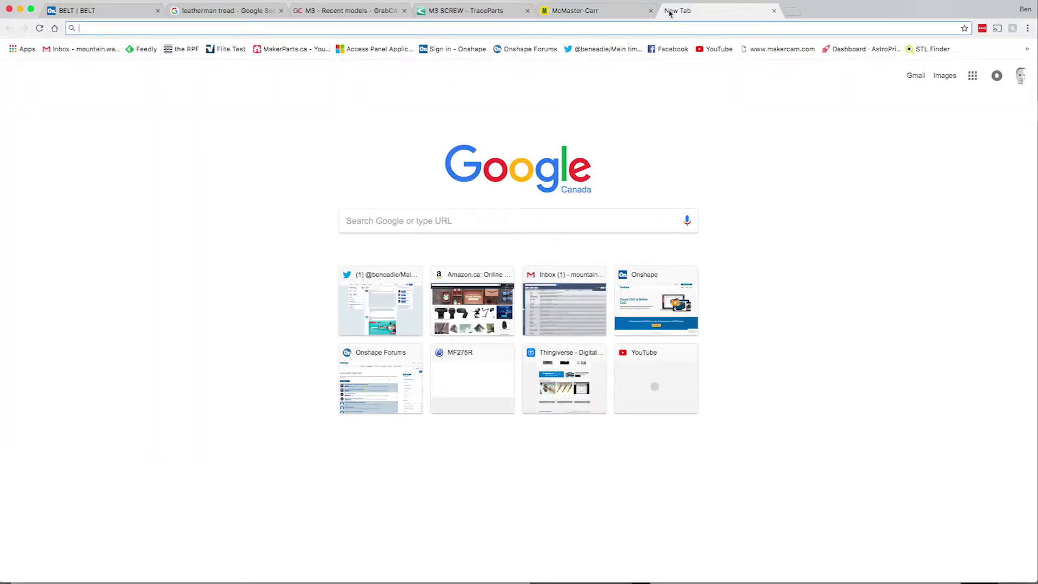
Step: Load 3dx-us.com and search the site for M3
type("3DX")
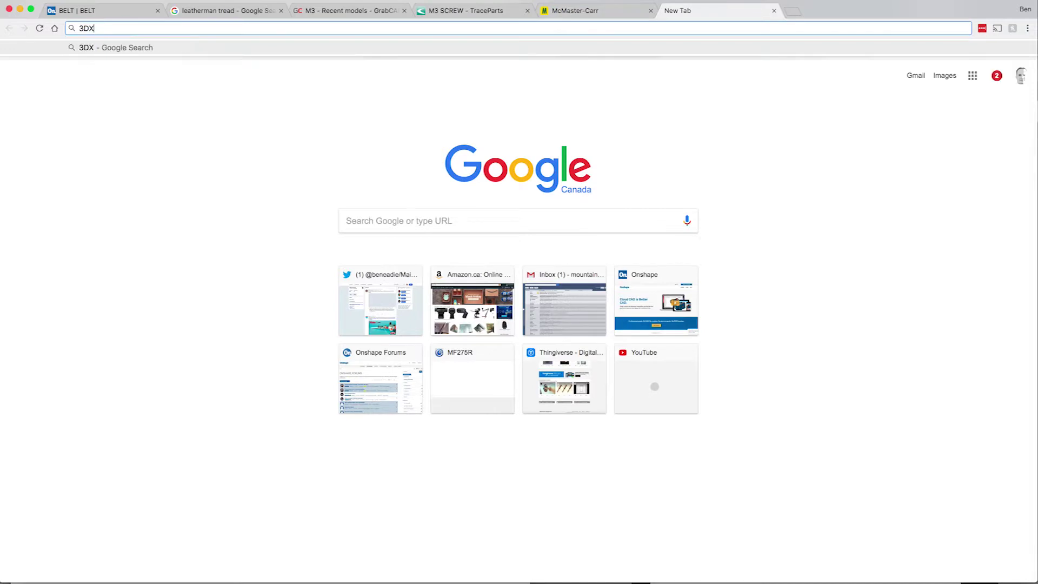
type("-US.COM")
key("Return")
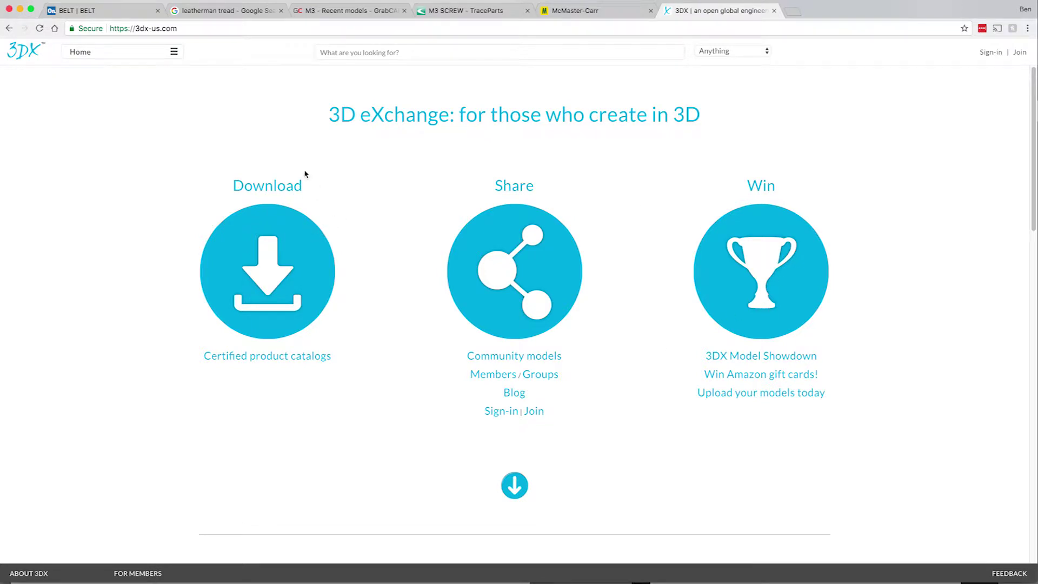
type("M3")
key("Return")
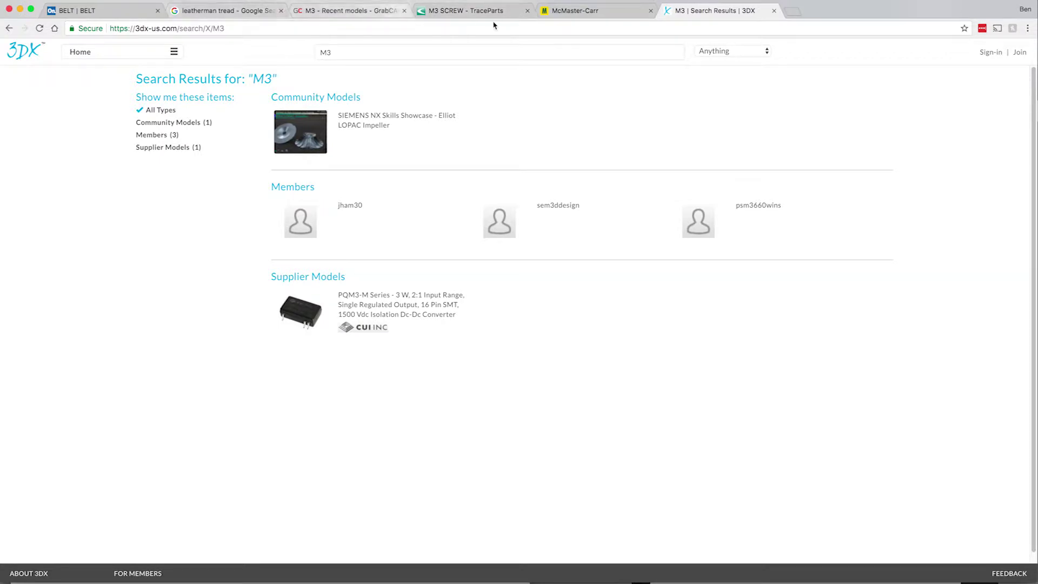
left_click(587, 13)
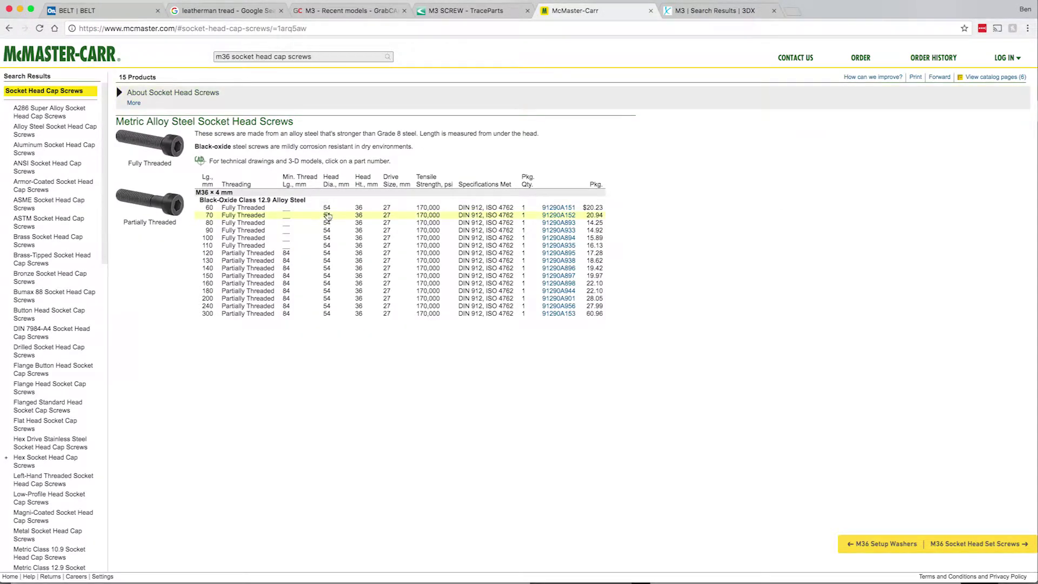
Step: Trim the McMaster-Carr search text down to just 'm3' and run the search
left_click(237, 57)
mouse_move(226, 57)
left_mouse_down()
mouse_move(259, 55)
mouse_move(216, 56)
left_mouse_up()
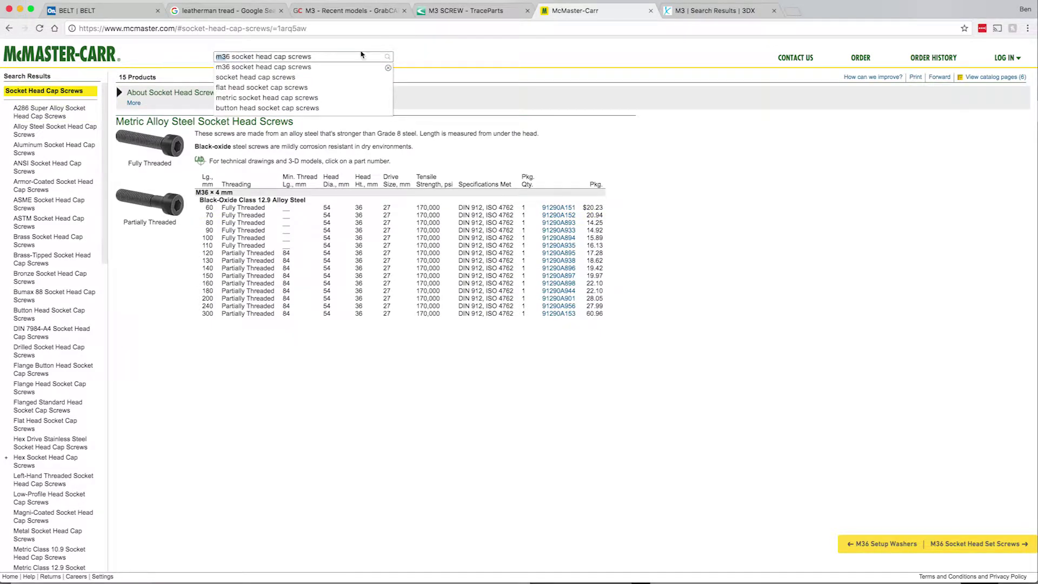
left_click_drag(358, 54, 342, 56)
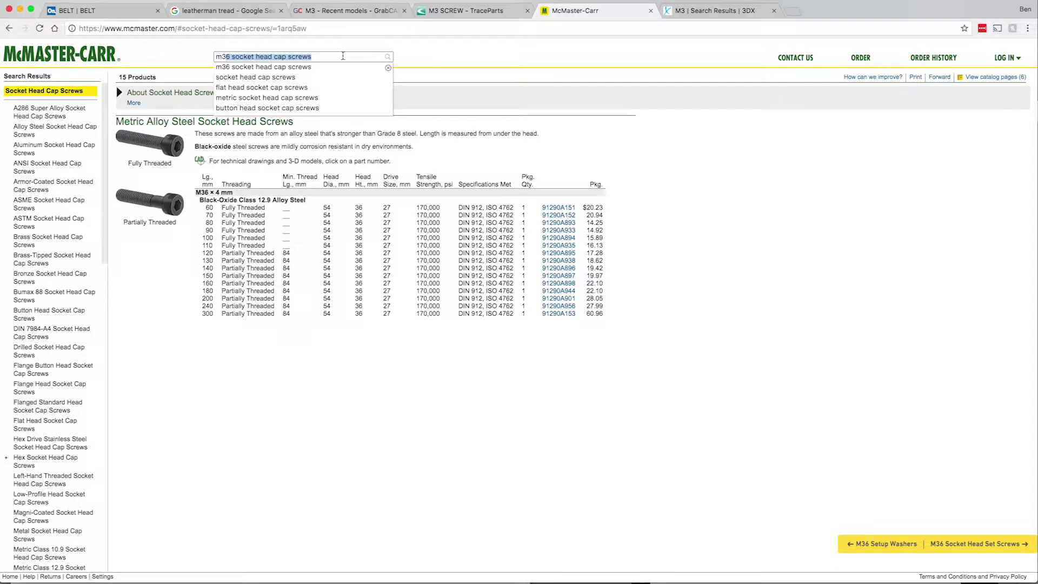
key("BackSpace")
key("Return")
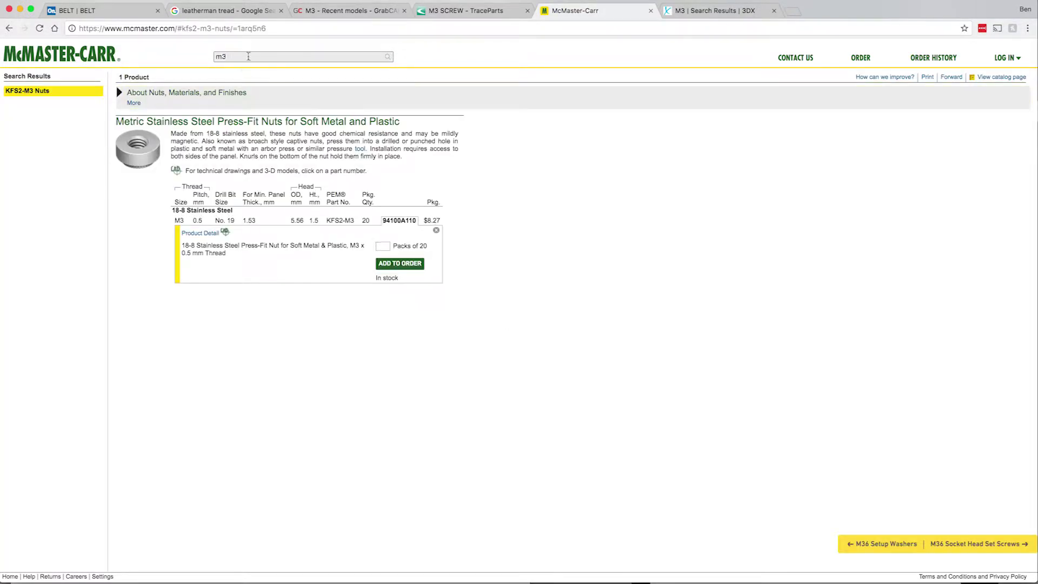
left_click_drag(248, 56, 207, 57)
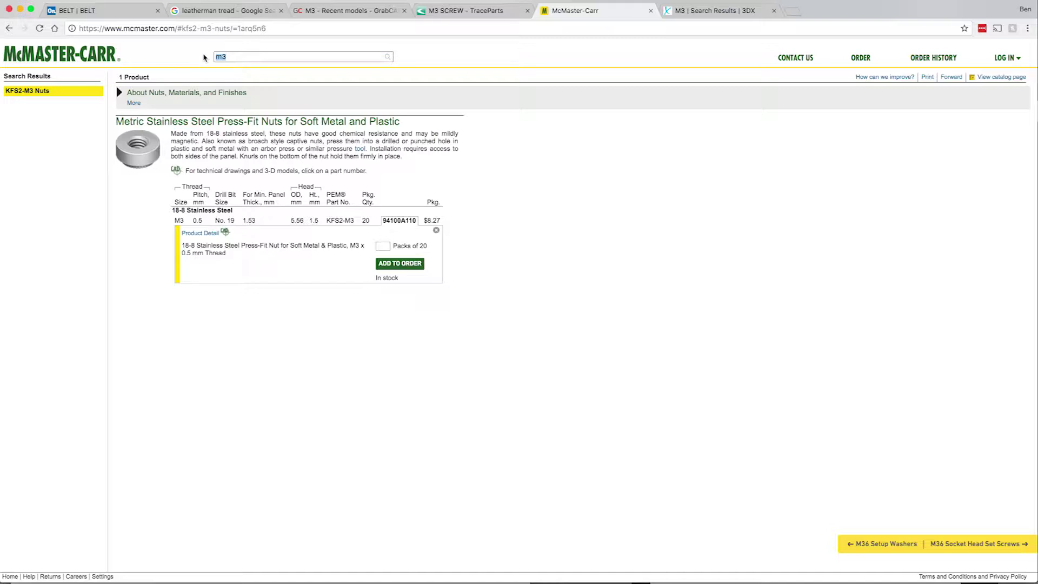
Step: Go to Screws & Bolts > Socket Head Screws, filter Metric, M3, 6 mm, and open Metric Alloy Steel
left_click(122, 59)
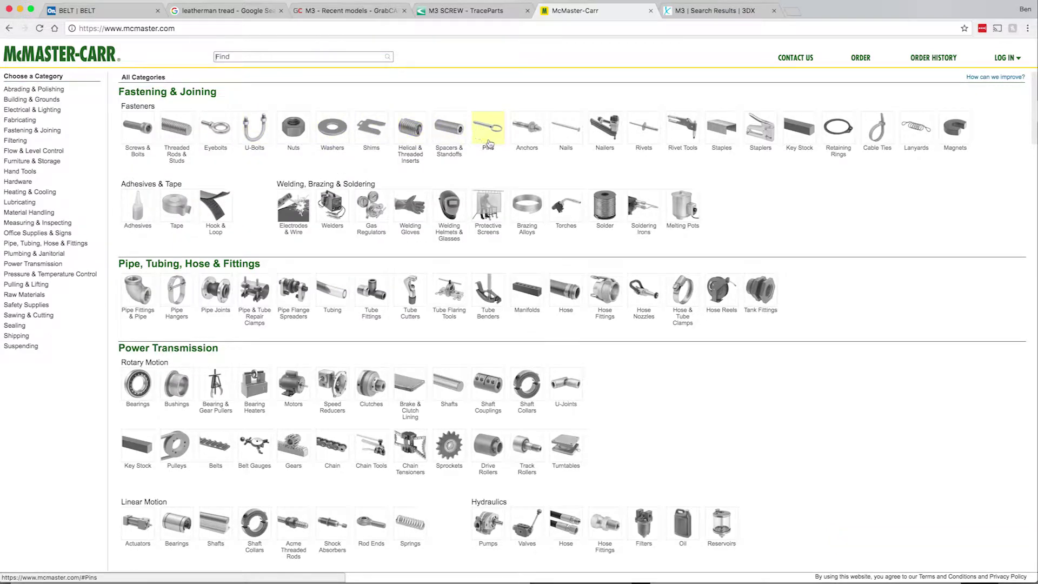
left_click(143, 134)
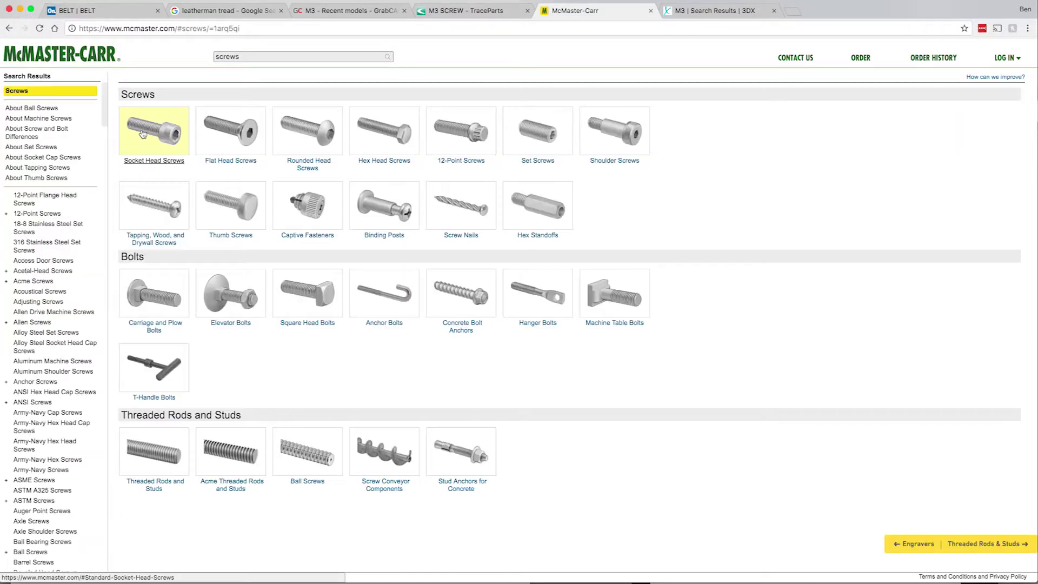
left_click(160, 125)
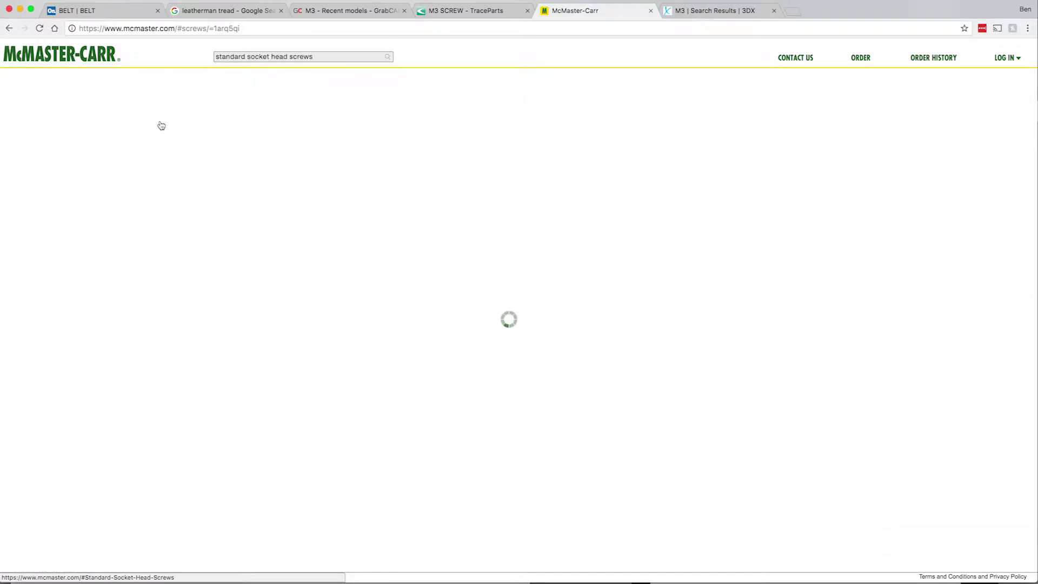
left_click(31, 152)
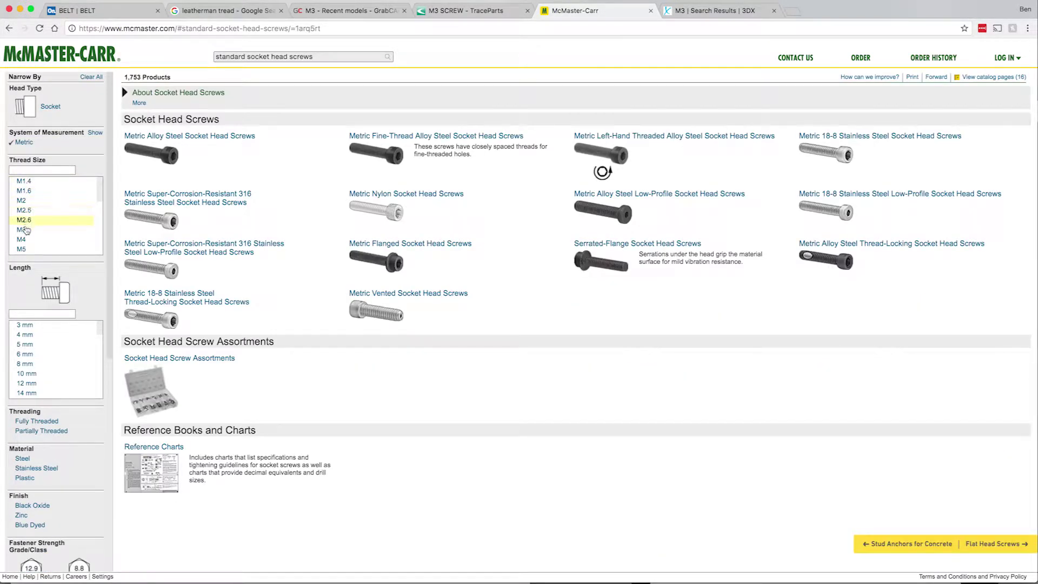
left_click(24, 231)
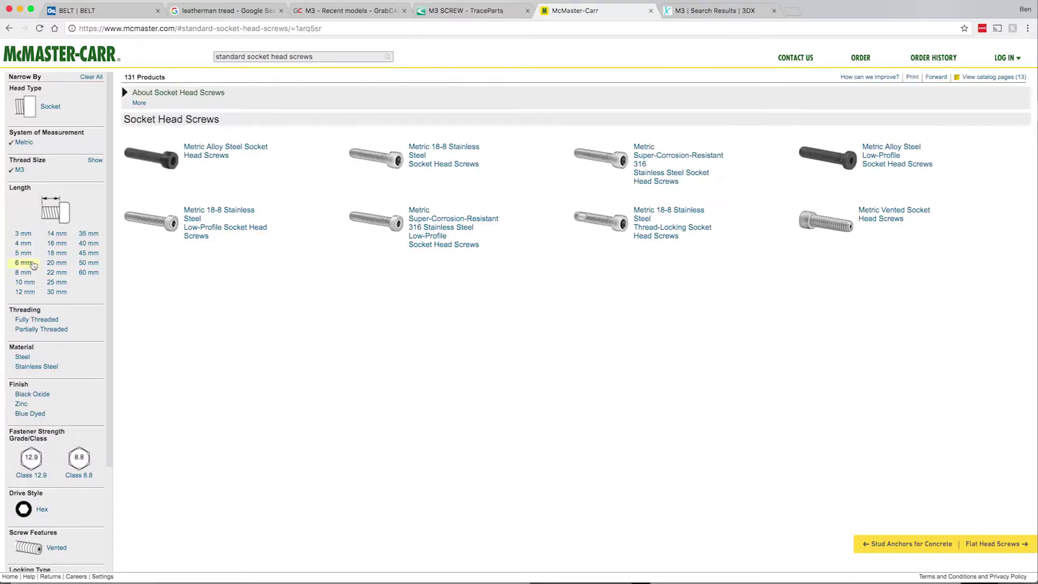
left_click(30, 263)
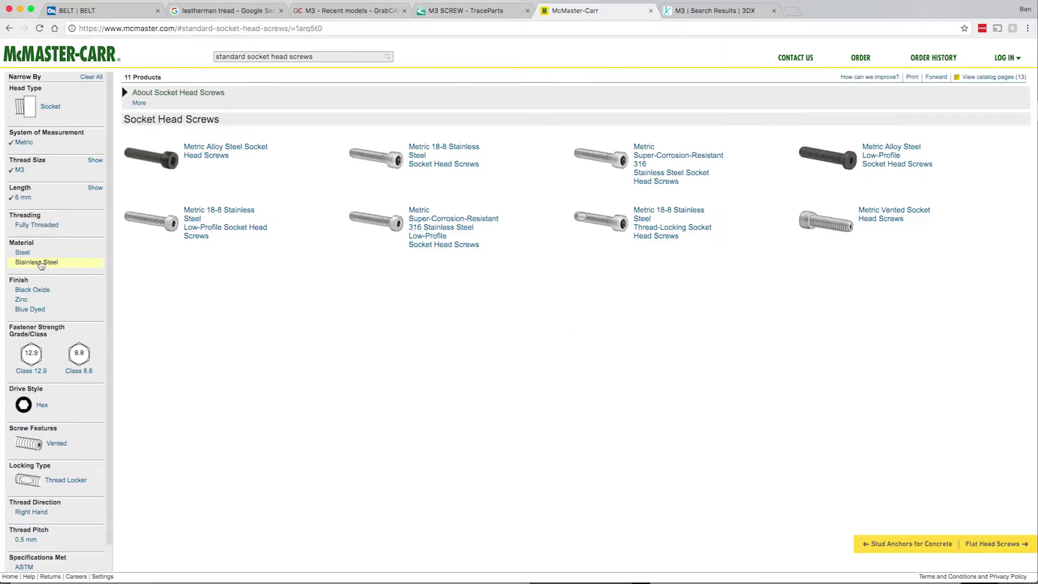
left_click(219, 160)
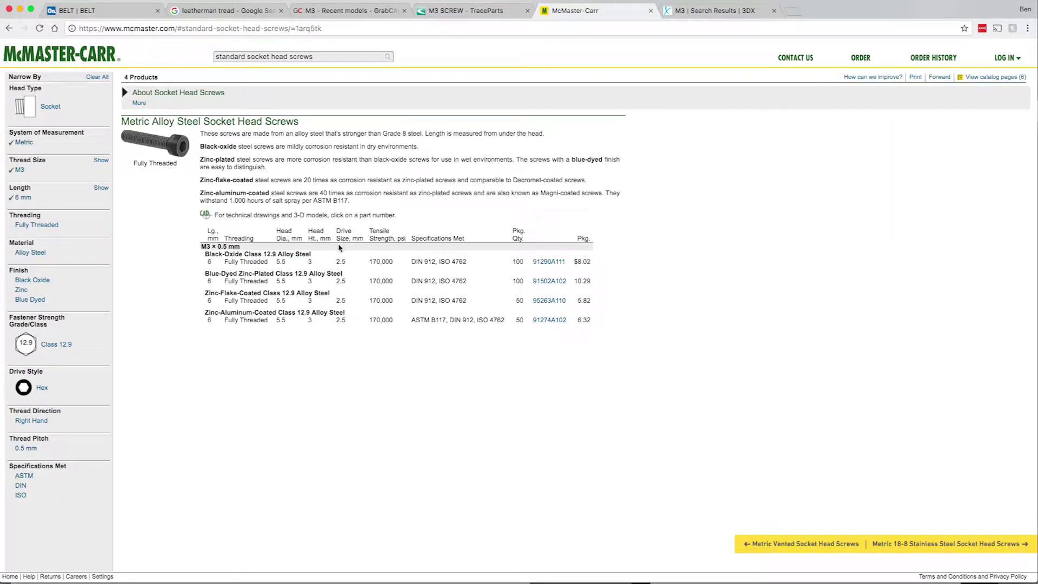
Step: Download the 3-D SolidWorks model of screw 91290A111, then return to Onshape
left_click(547, 262)
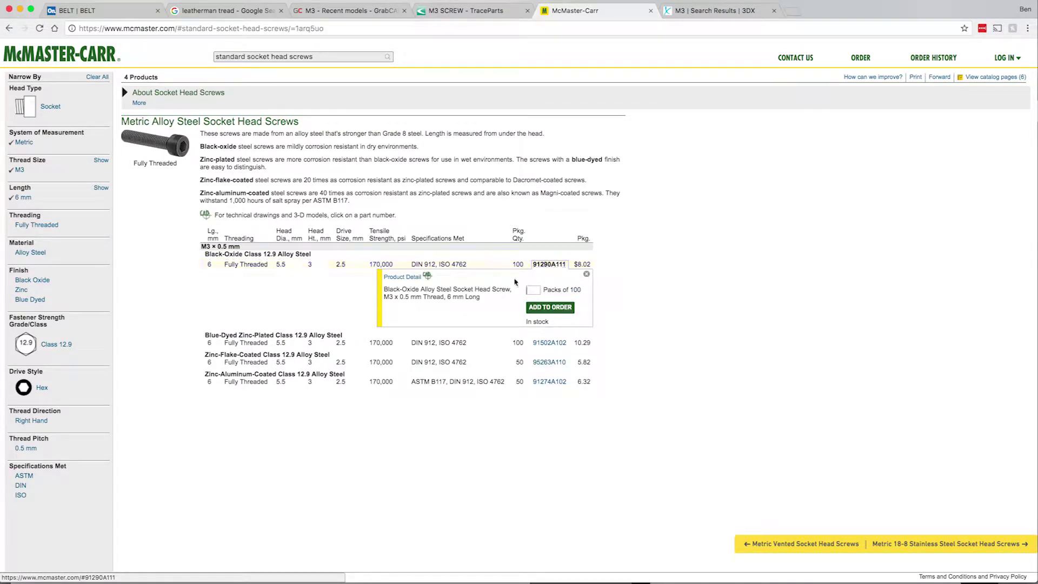
left_click(402, 277)
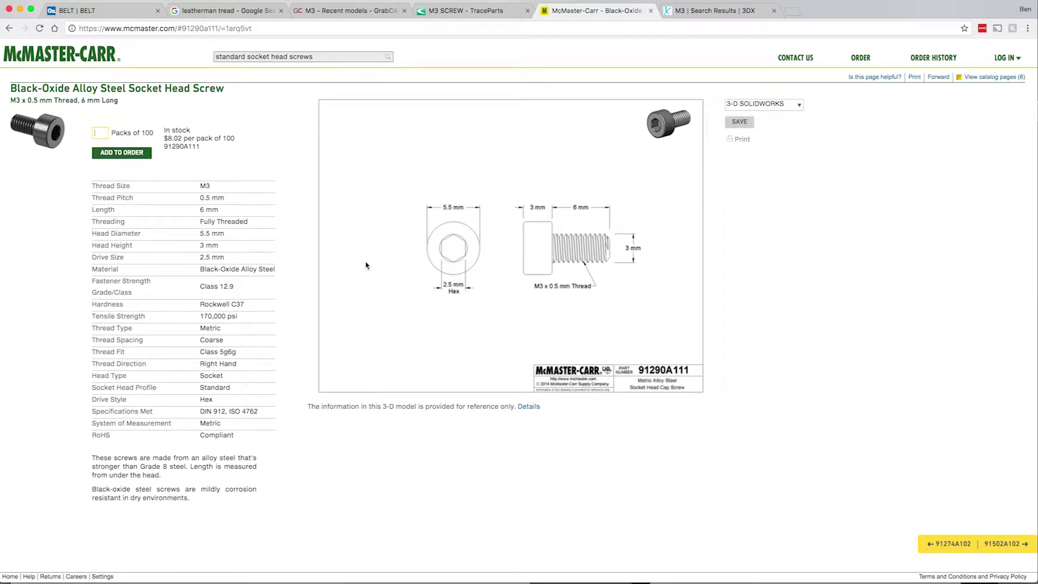
left_click(761, 106)
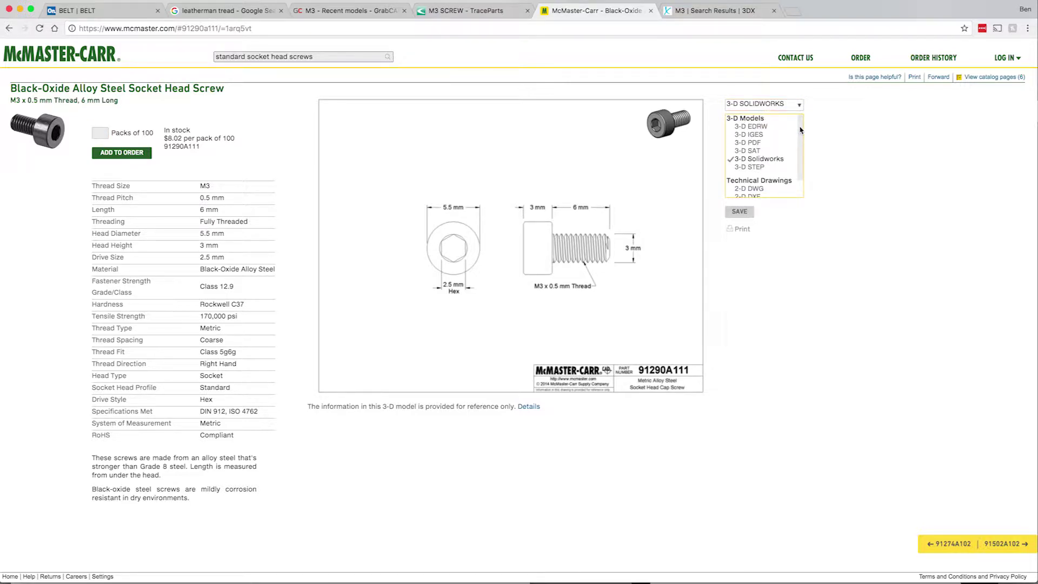
scroll(801, 130, "down", 2)
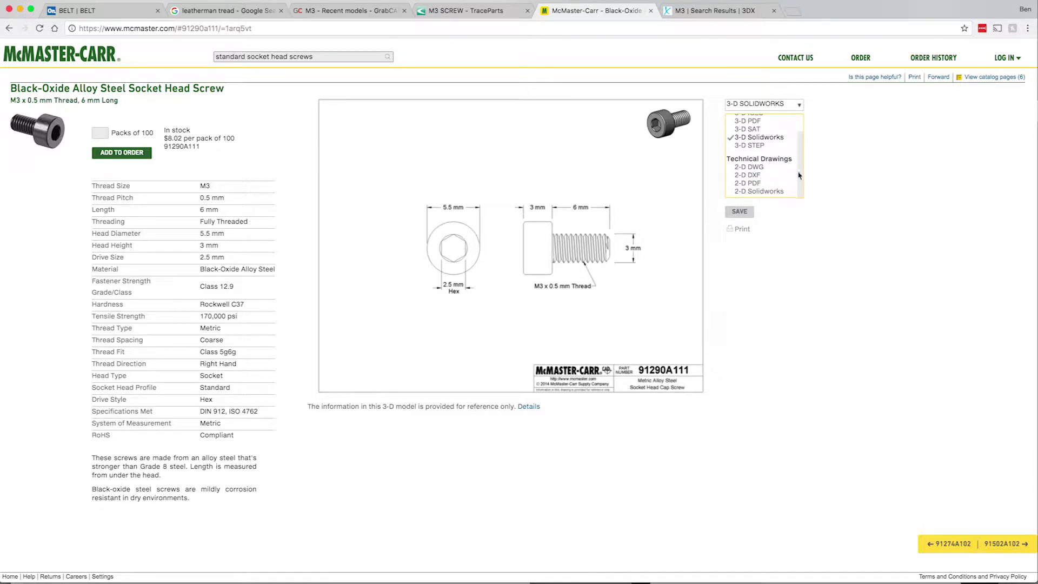
left_click_drag(800, 142, 801, 126)
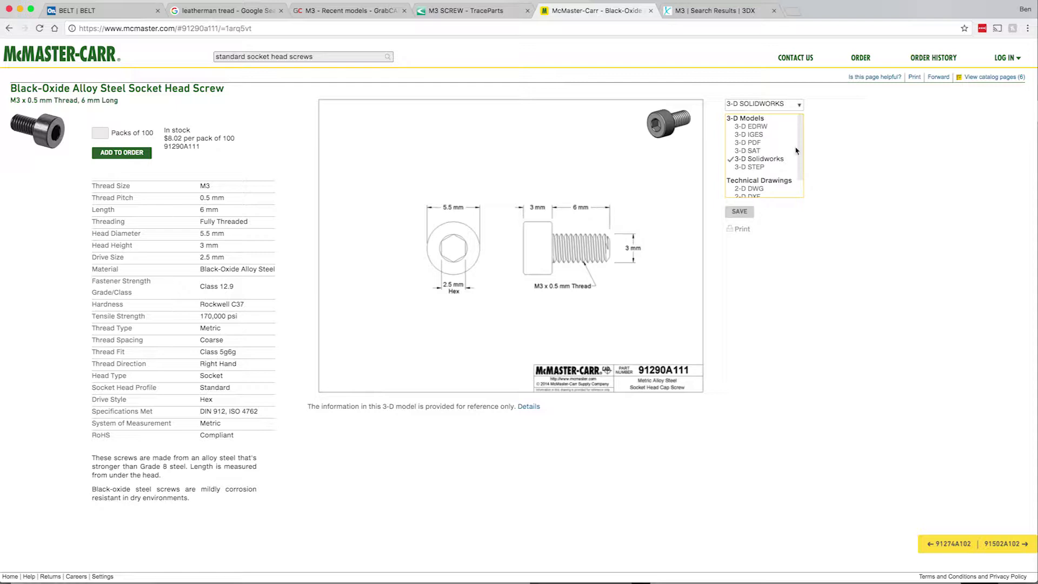
left_click_drag(799, 145, 804, 123)
left_click(734, 218)
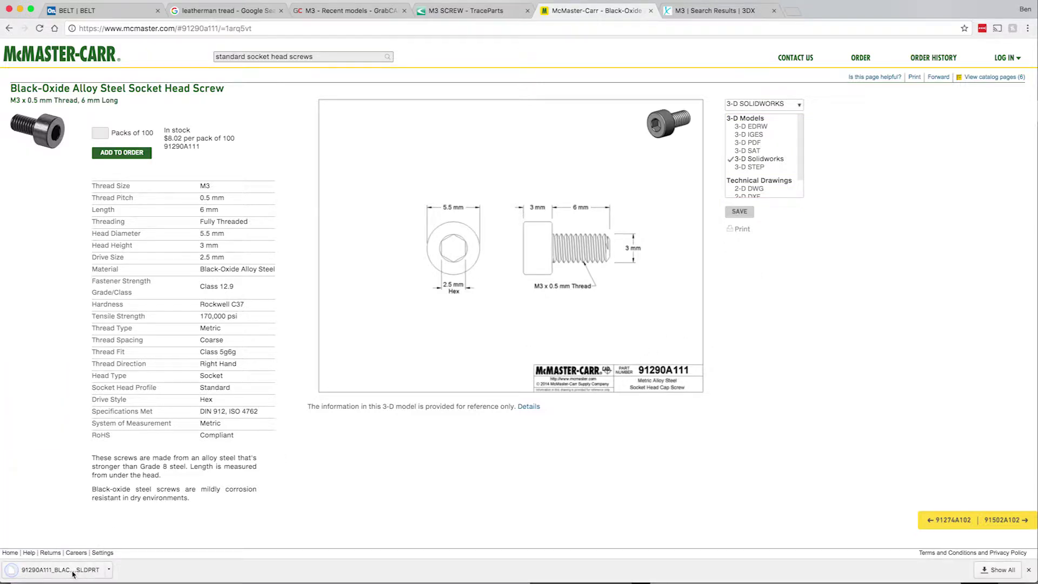
left_click(119, 11)
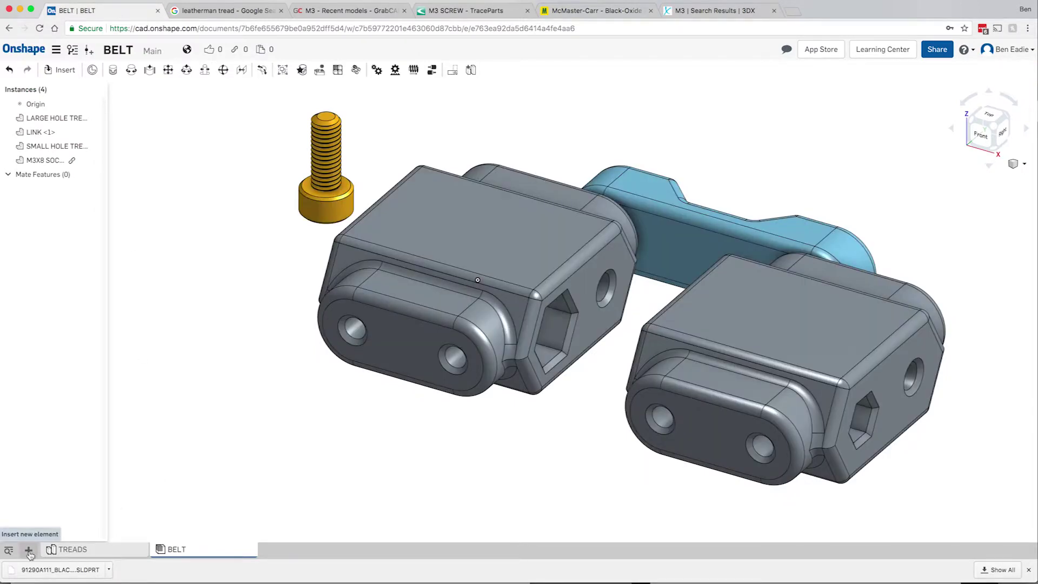
Step: Import the 91253A108 flat-head screw SLDPRT from Downloads with Y Axis Up enabled
left_click(29, 552)
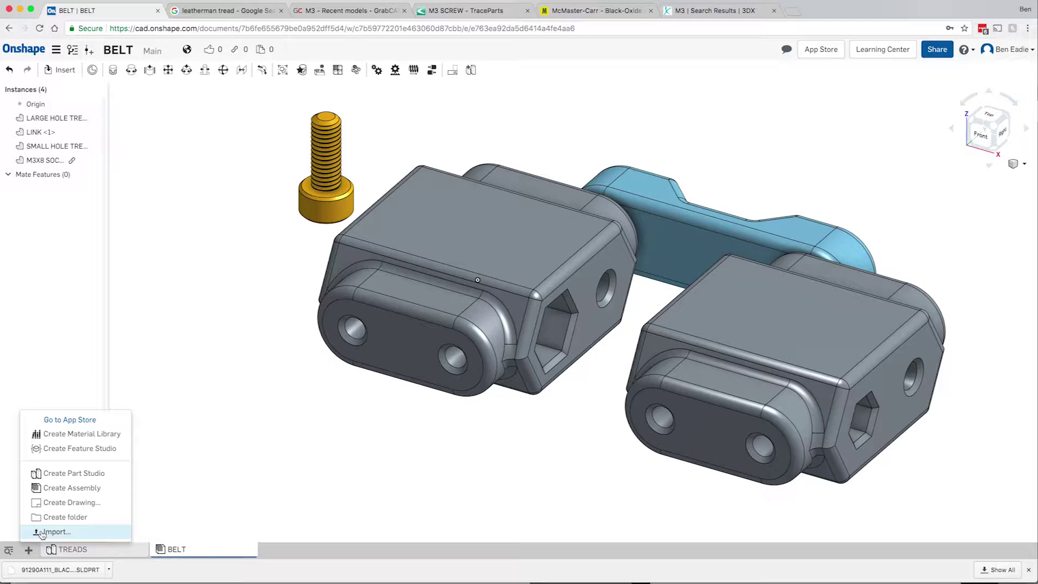
left_click(42, 532)
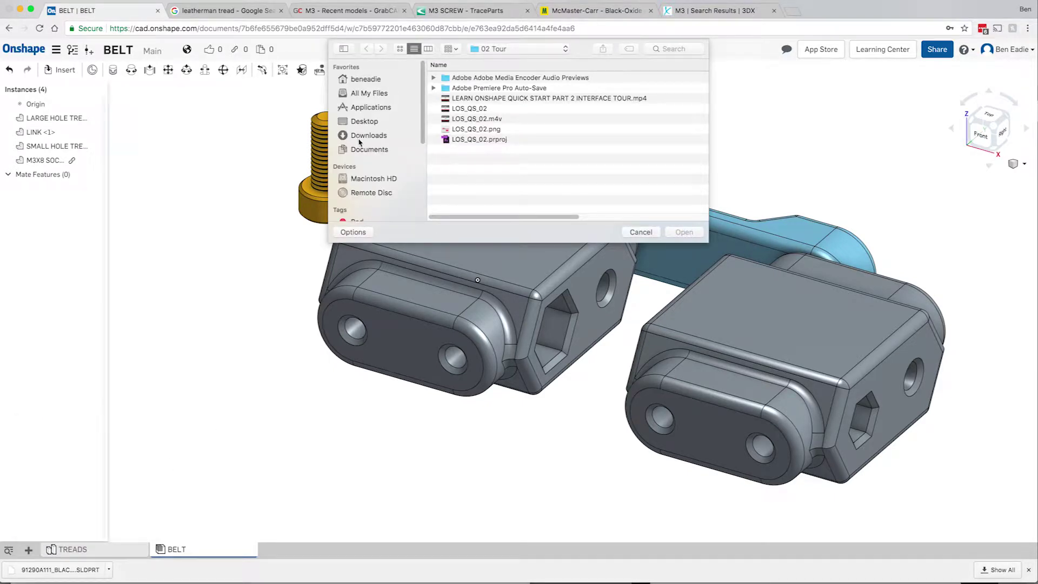
left_click(362, 139)
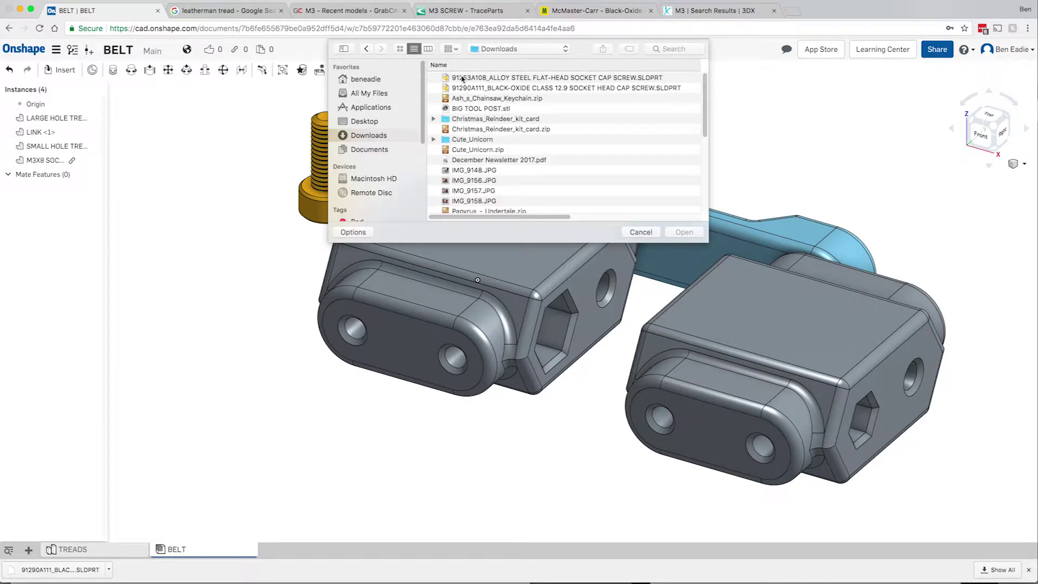
left_click(472, 79)
left_click(683, 232)
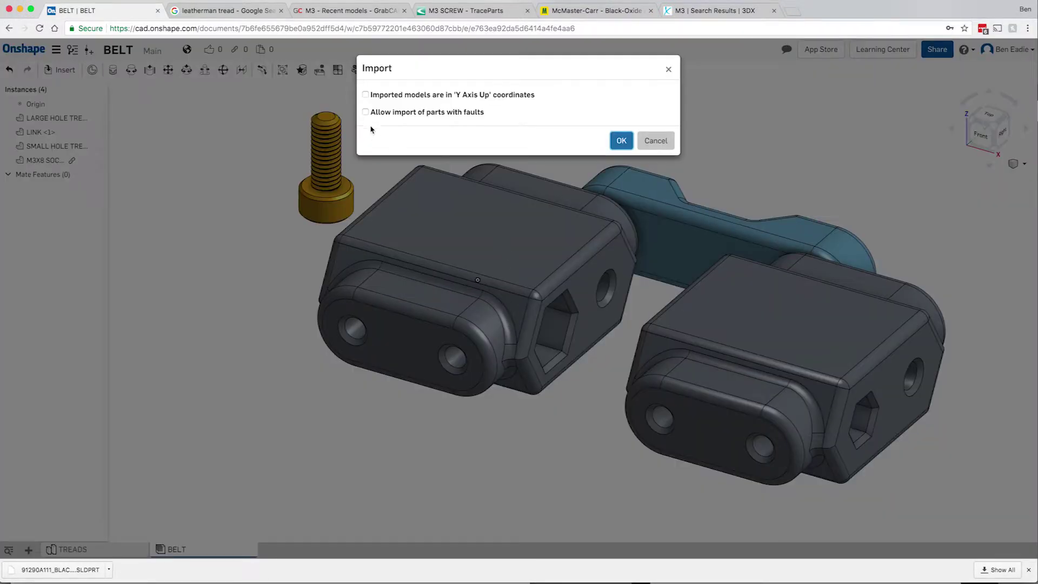
left_click(366, 96)
left_click(621, 141)
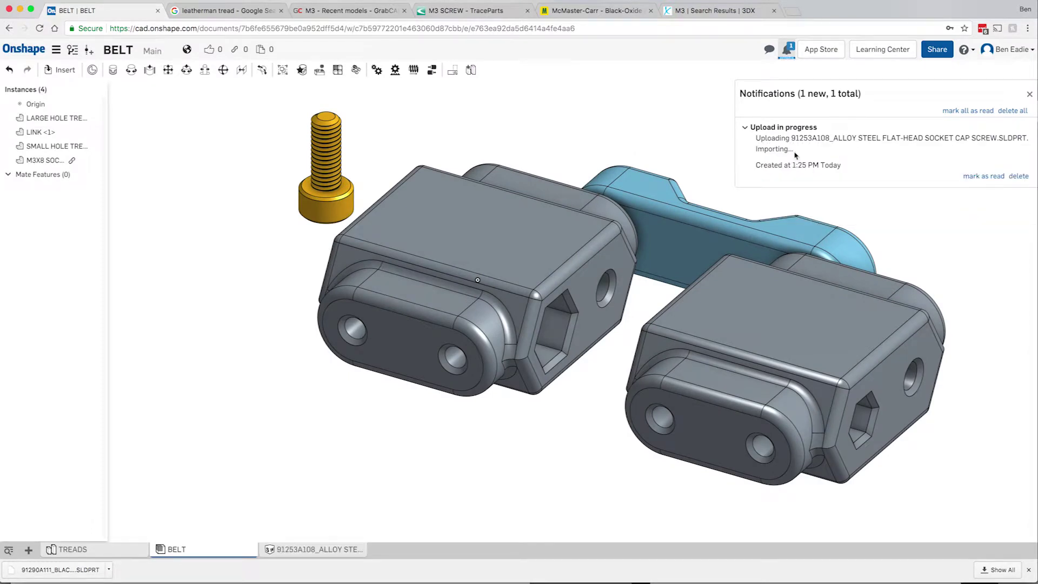
Step: Swap the two 91253A108 tabs and open the flat-head screw's Part Studio
left_click(288, 551)
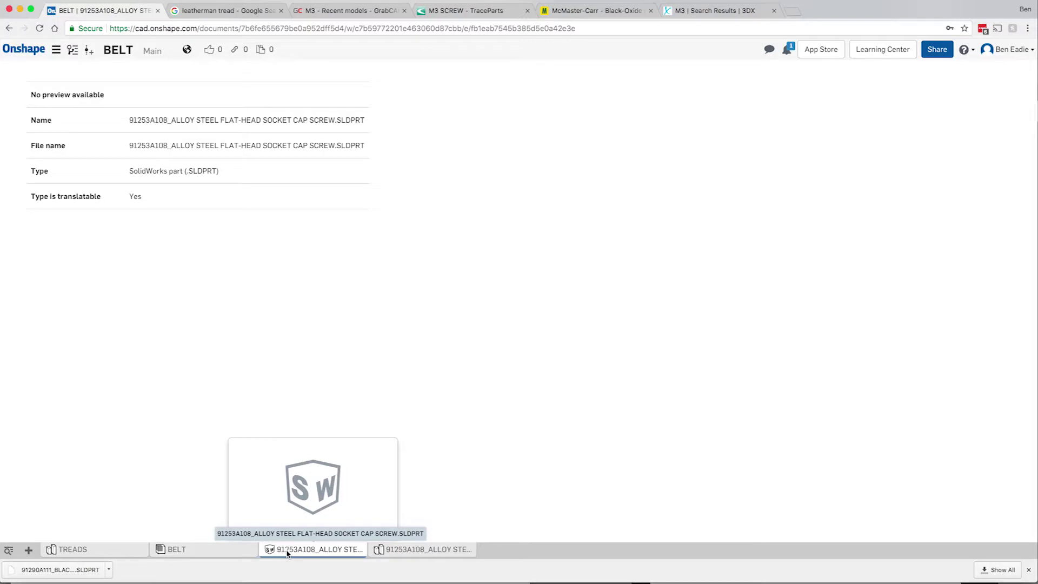
left_click_drag(287, 551, 468, 553)
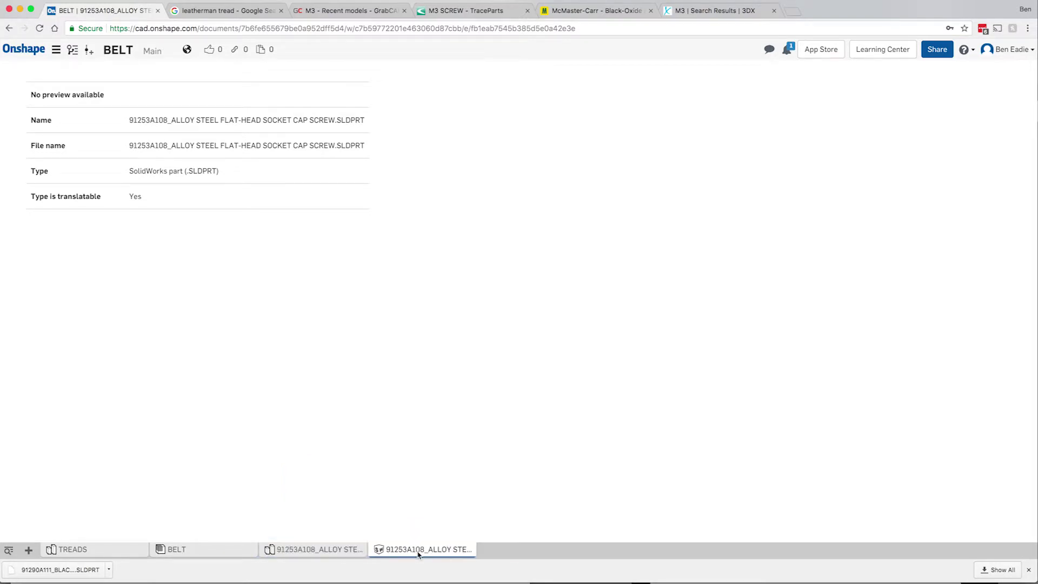
left_click(328, 552)
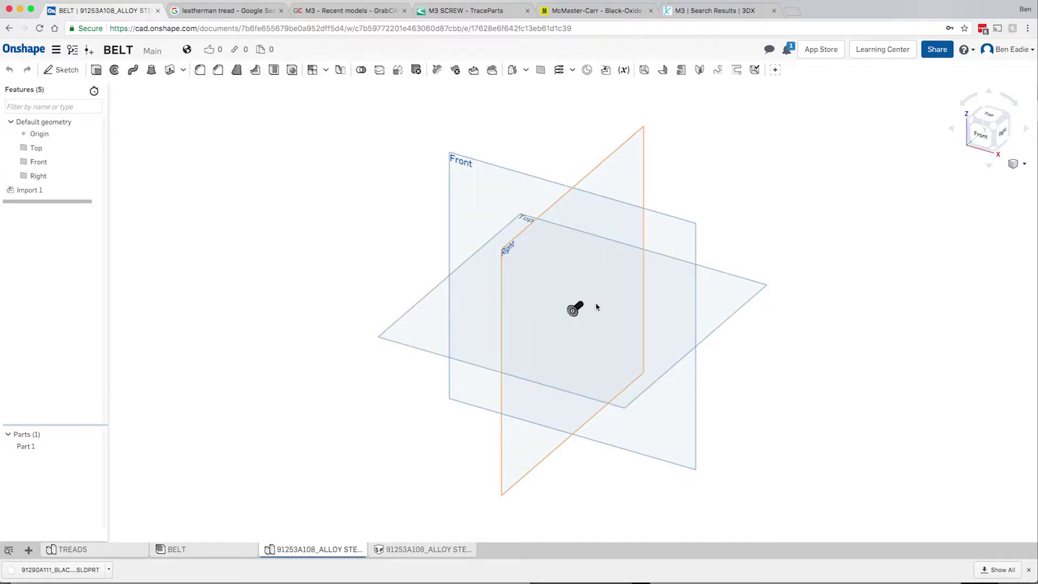
Step: Zoom and orbit around the screw, then compare it with its McMaster-Carr product page
scroll(583, 321, "up", 5)
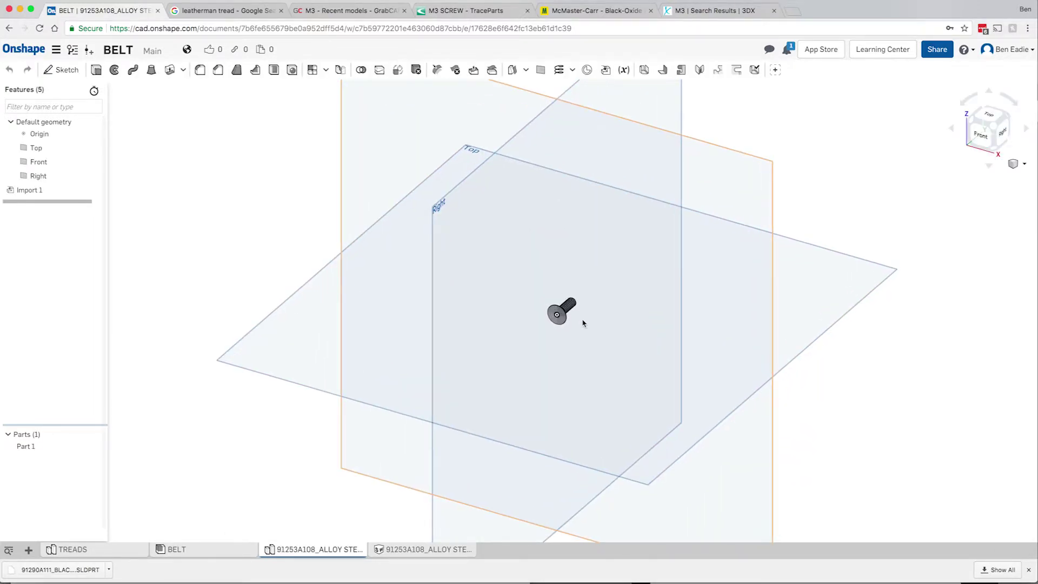
scroll(583, 322, "up", 3)
right_click_drag(551, 329, 532, 276)
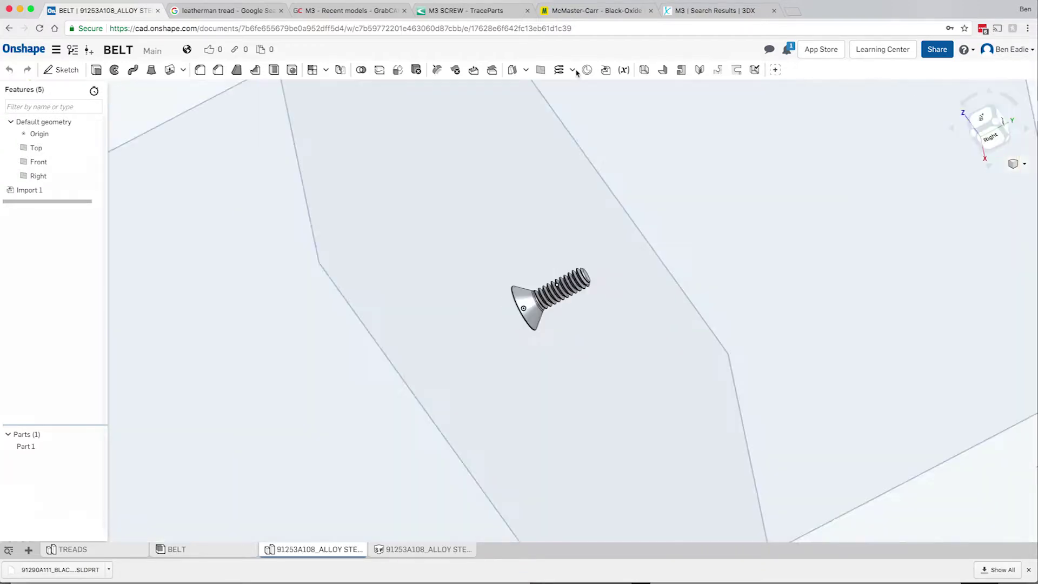
left_click(570, 15)
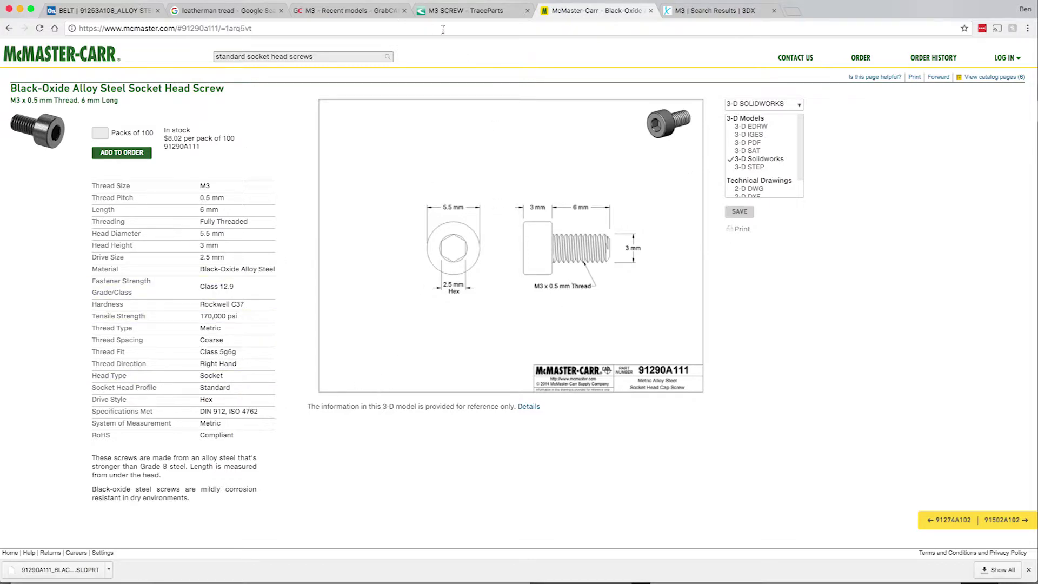
left_click(123, 11)
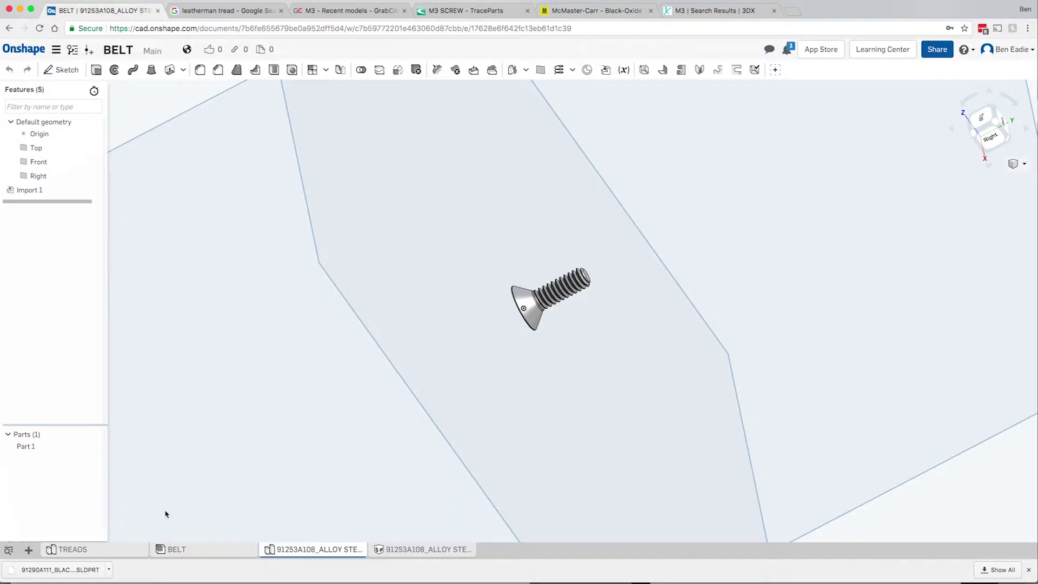
Step: Delete the 91253A108 Part Studio and file tabs, then start a new import
right_click(297, 549)
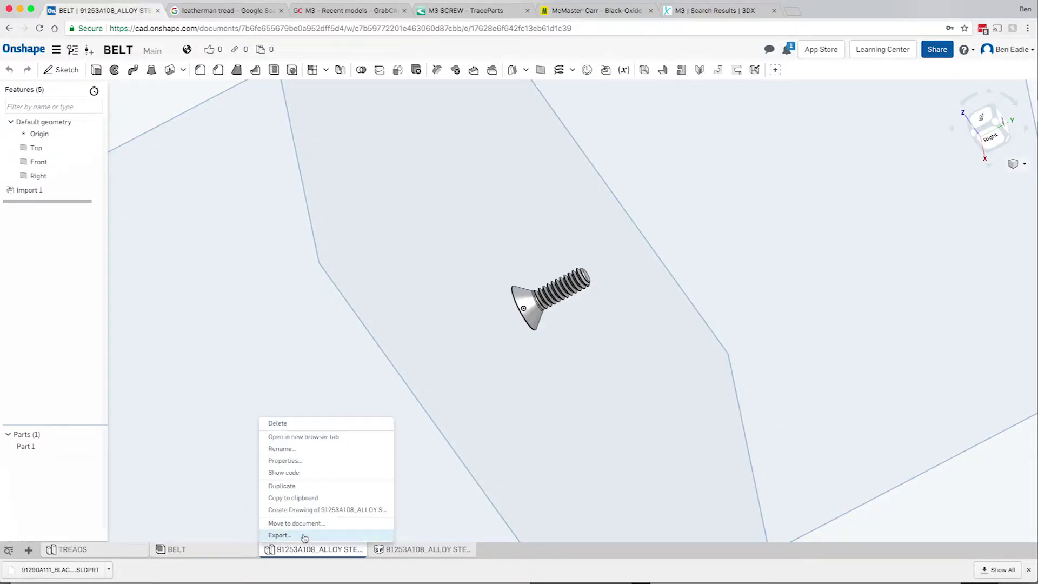
left_click(293, 426)
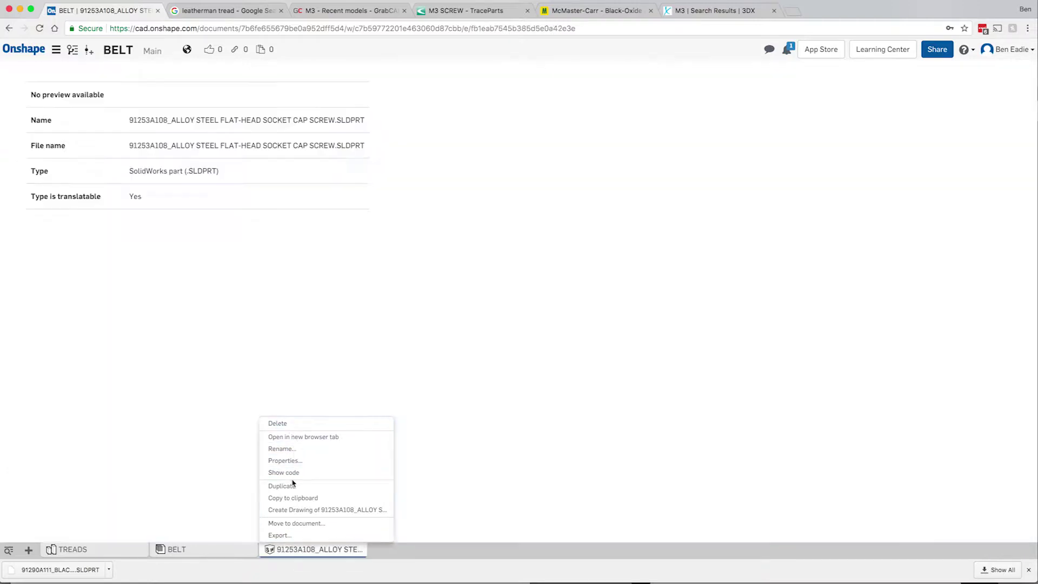
right_click(295, 550)
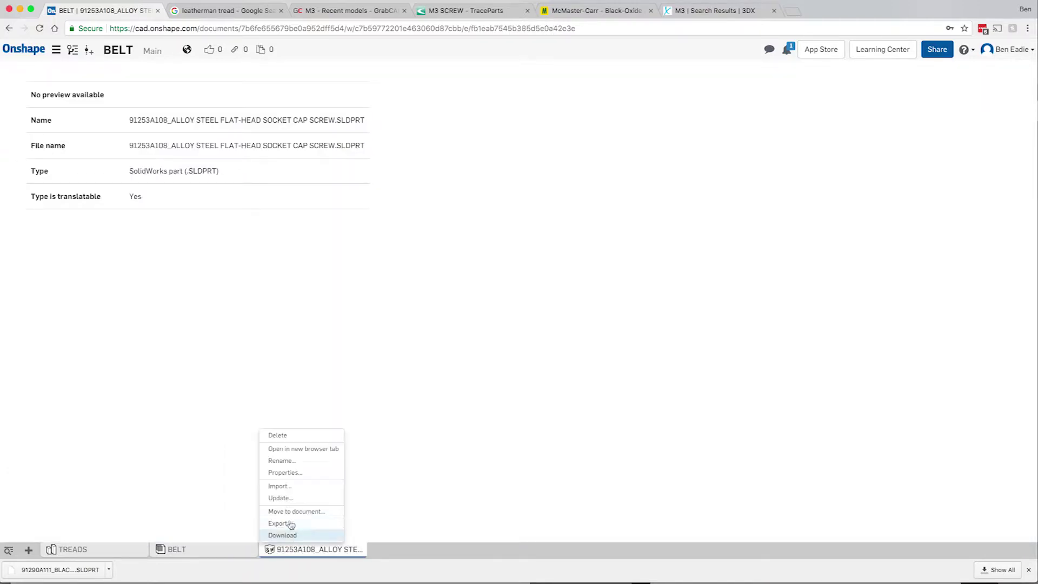
left_click(278, 435)
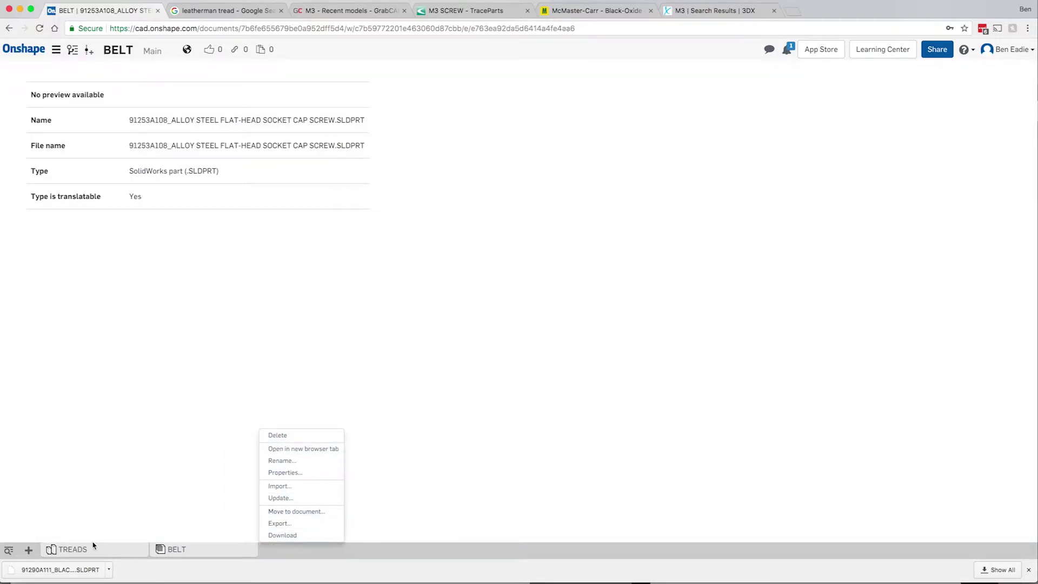
left_click(28, 550)
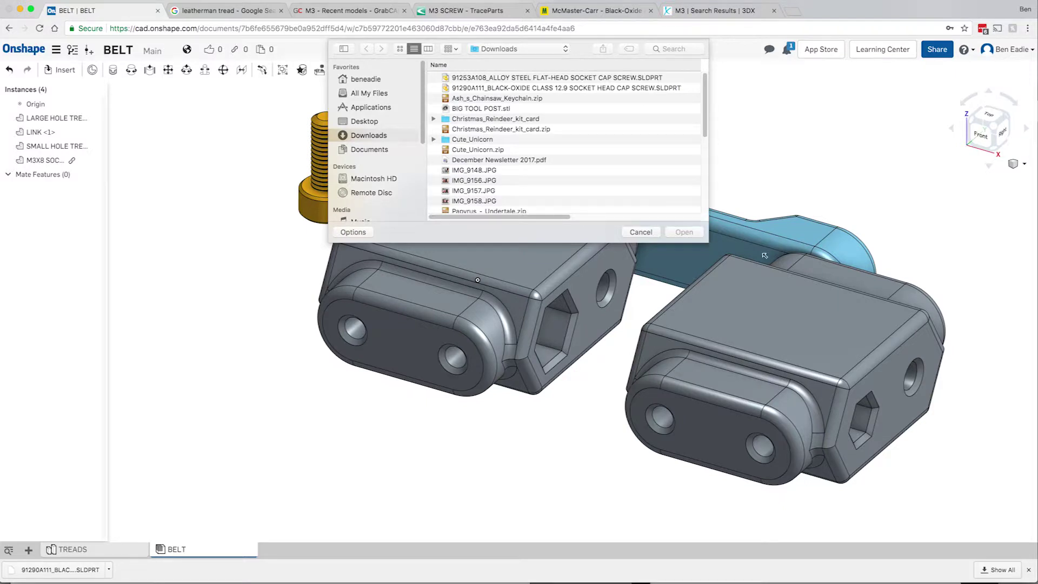
Step: Import the newest download, 91290A111 SLDPRT, with Y Axis Up, and open its Part Studio
left_click_drag(765, 255, 833, 273)
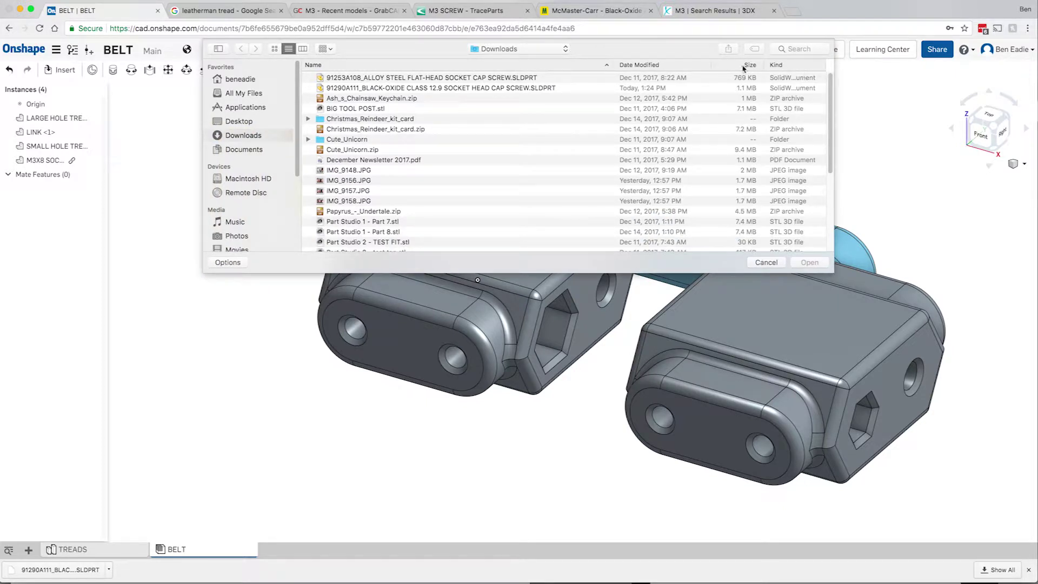
left_click(695, 67)
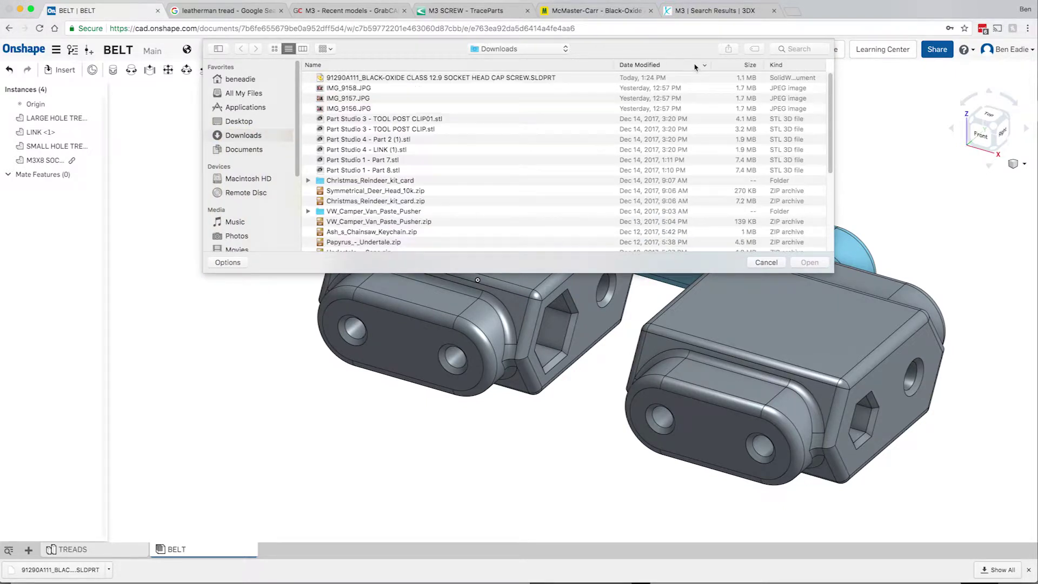
left_click(441, 79)
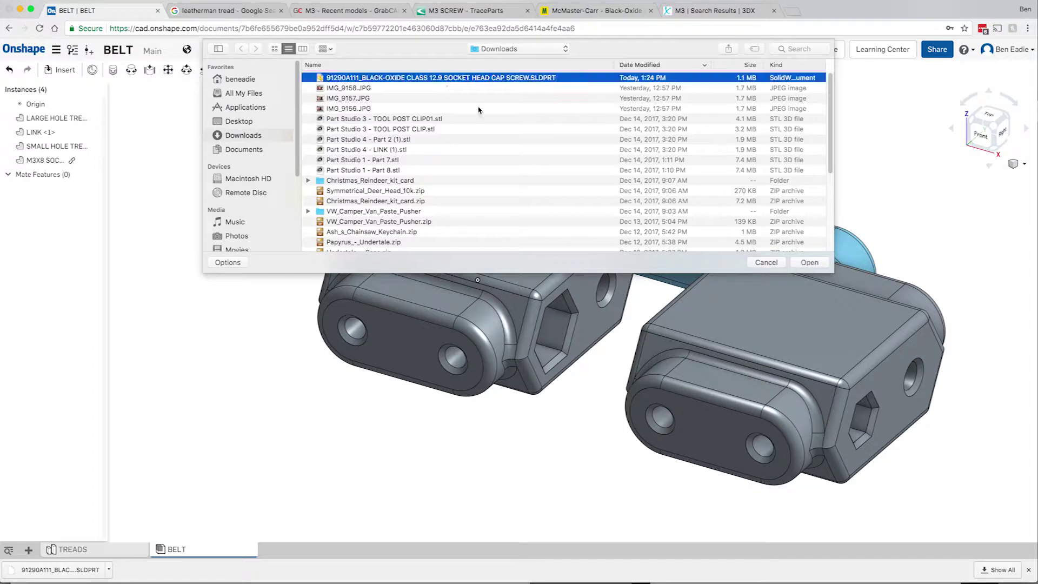
left_click(806, 263)
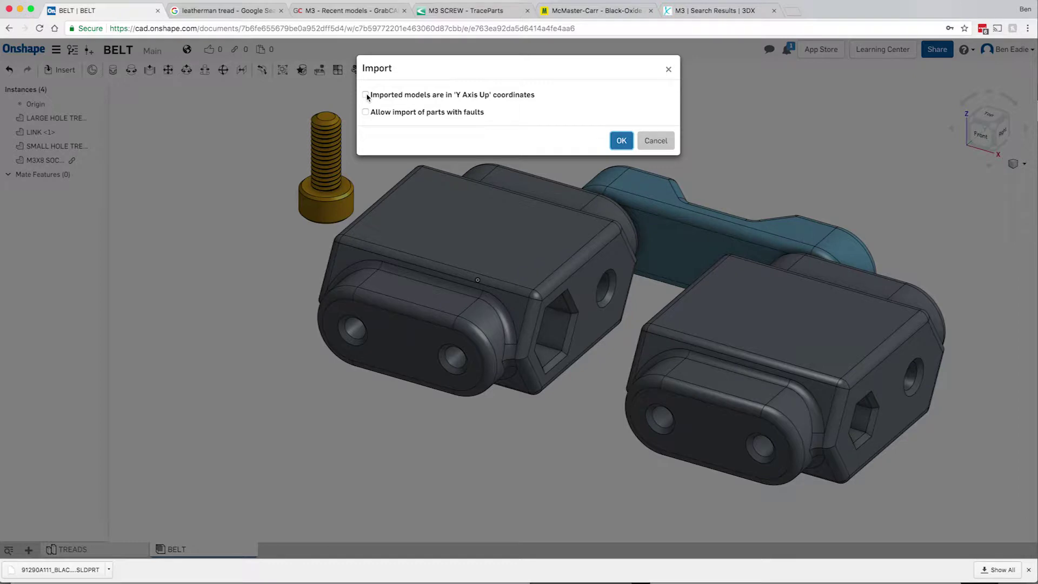
left_click(366, 95)
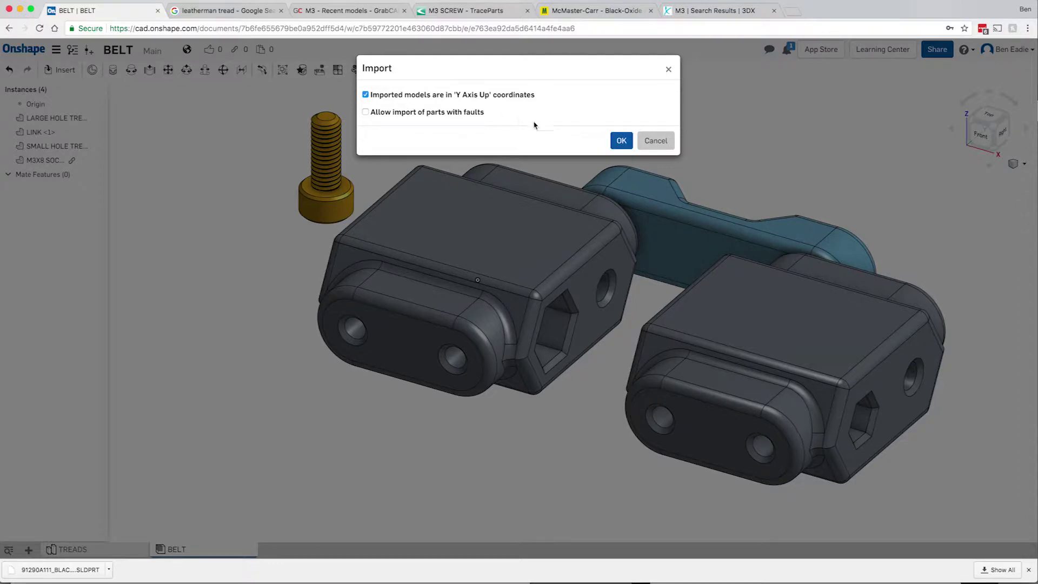
left_click(616, 144)
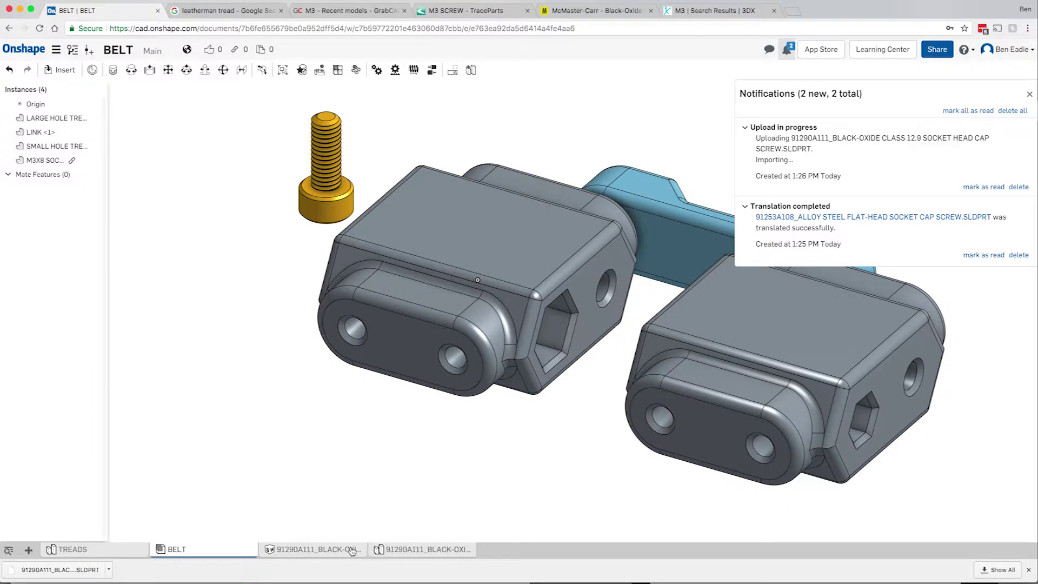
left_click(398, 551)
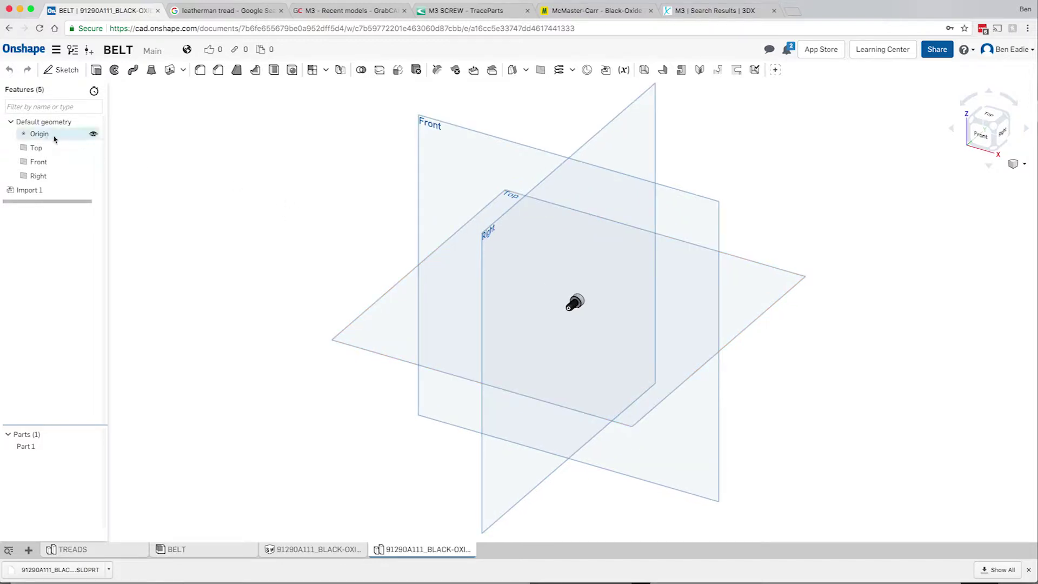
Step: Hide the planes, fit the screw to the view, rotate it slightly, and begin a Delete face
mouse_move(93, 137)
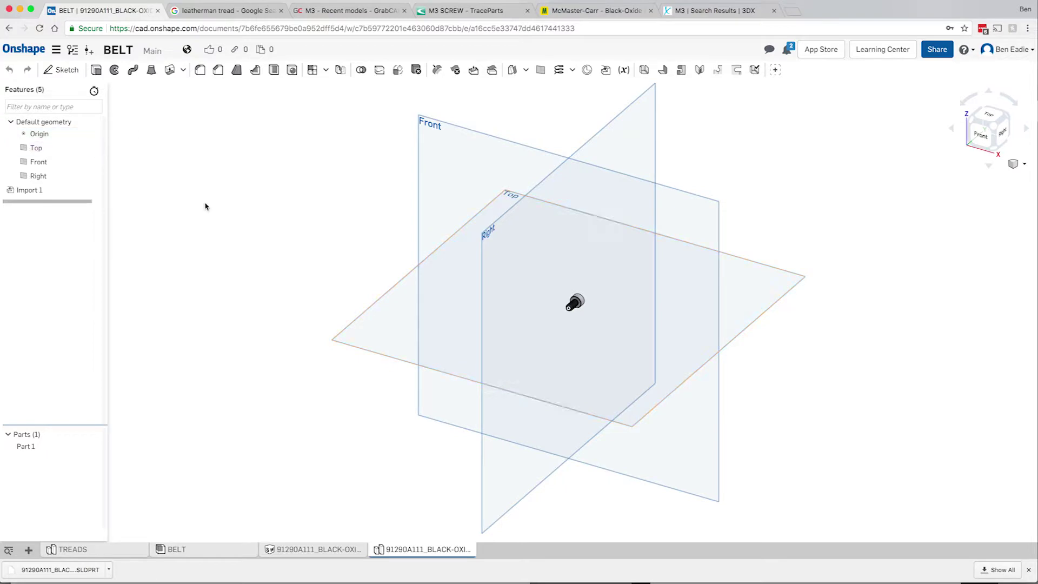
key("p")
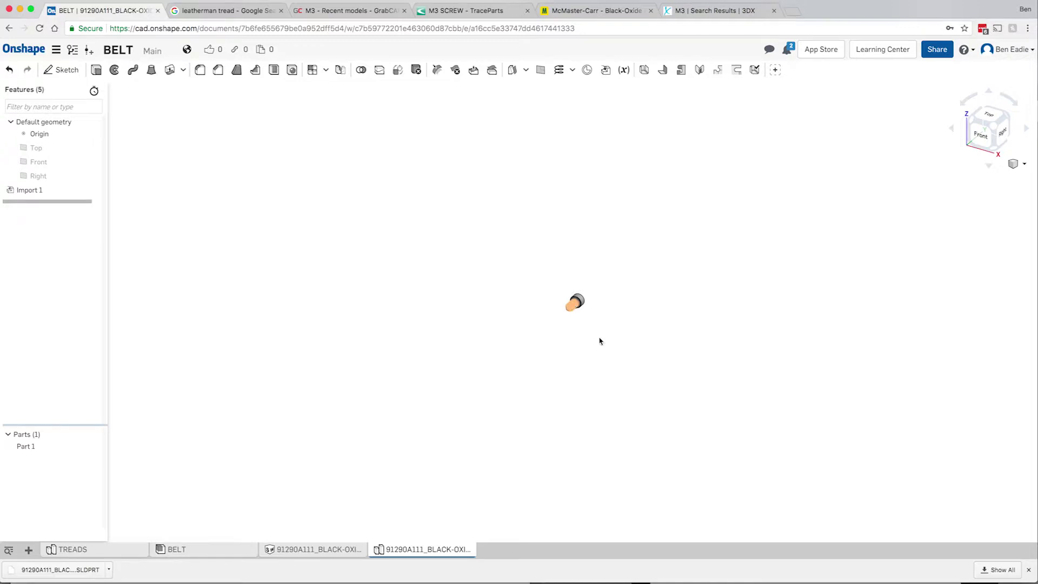
key("f")
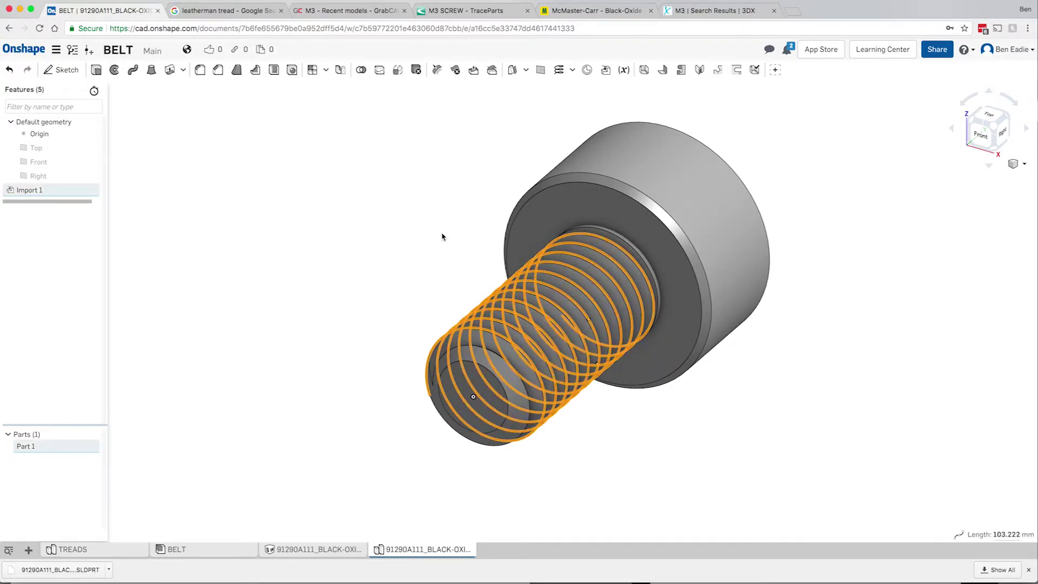
left_click(440, 234)
key("Left")
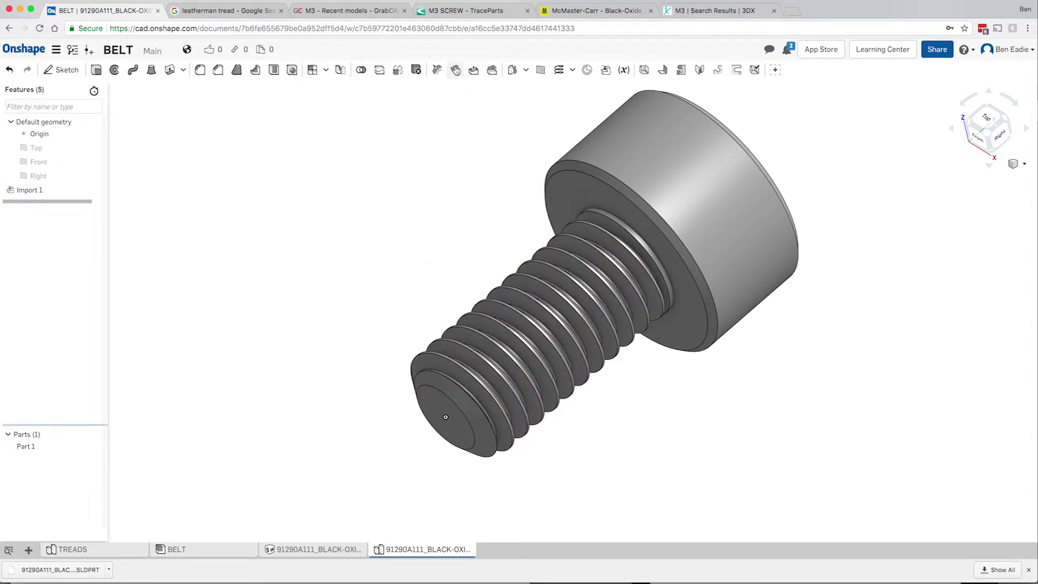
left_click(456, 71)
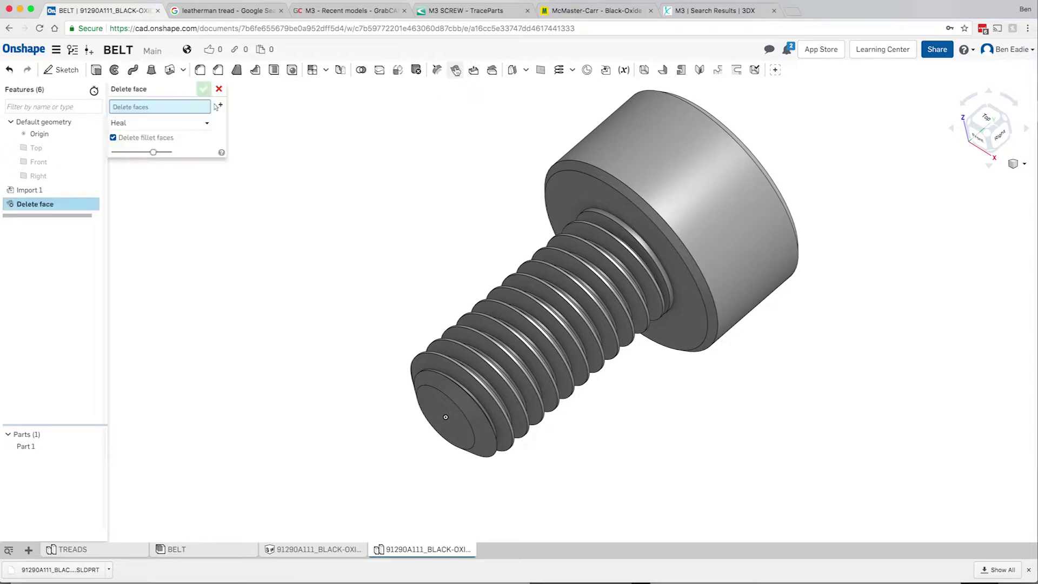
Step: Pick several thread faces on the screw for deletion, then clear that selection
left_click(605, 227)
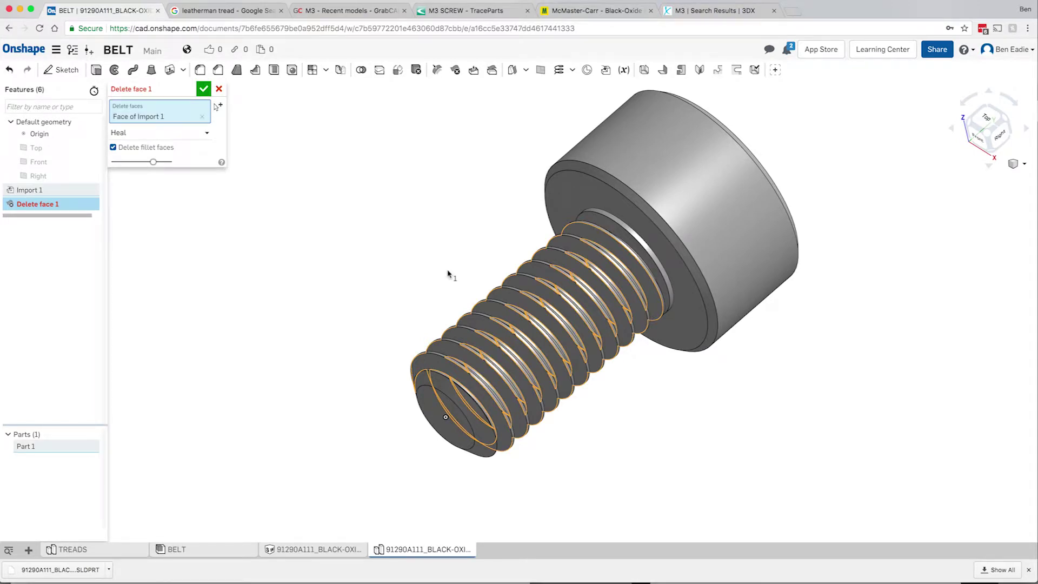
key("shift+Right")
key("shift+Right")
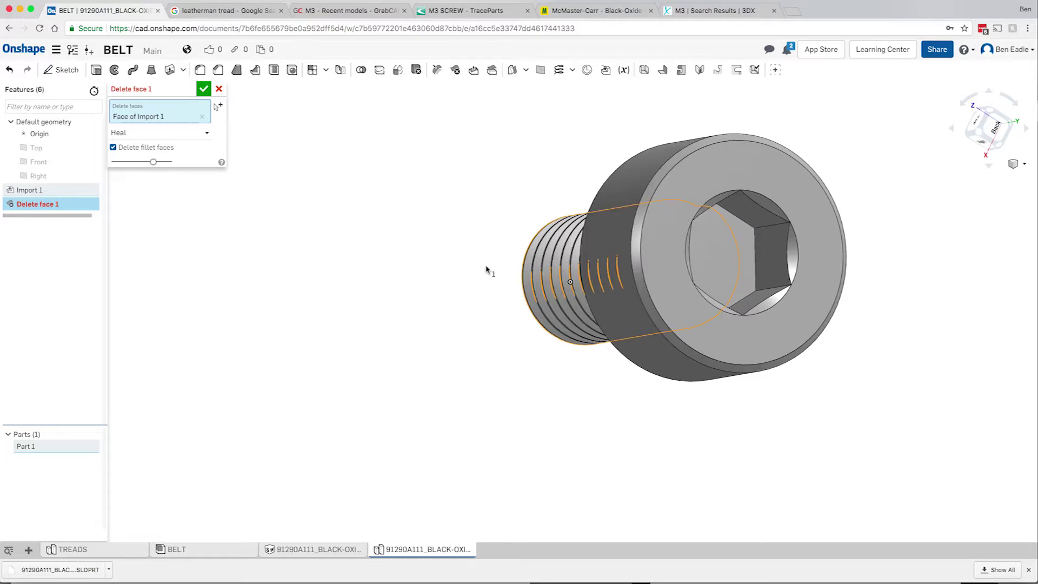
key("shift+Right")
key("shift+Right")
key("shift+Right")
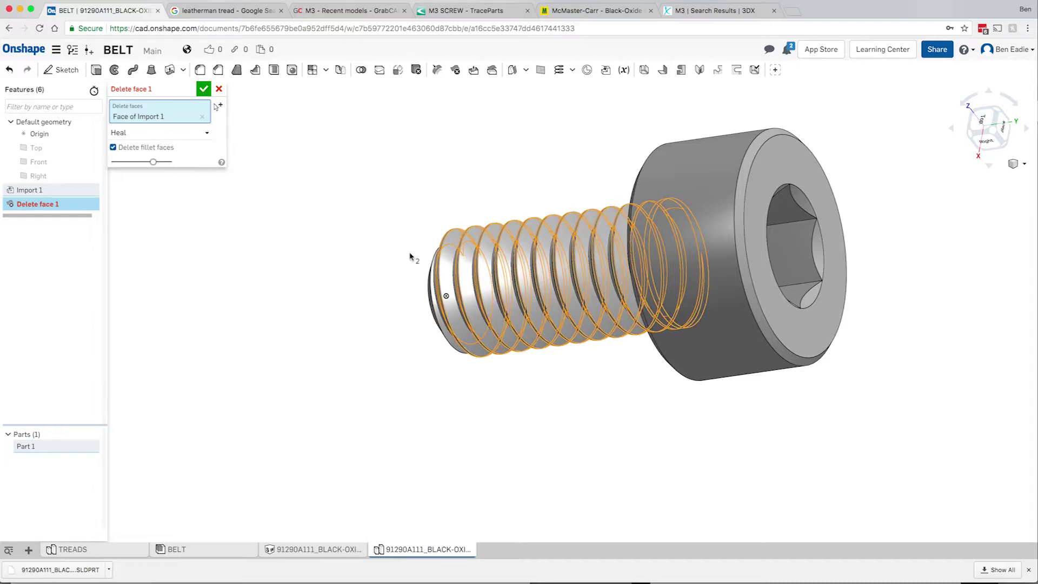
left_click(456, 254)
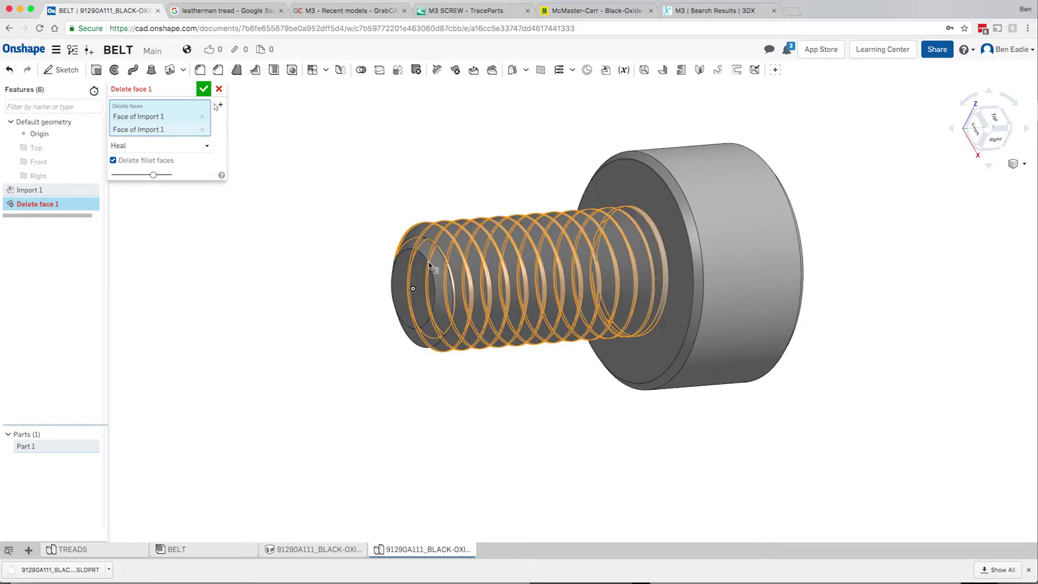
mouse_move(422, 265)
right_mouse_down()
mouse_move(407, 266)
mouse_move(406, 325)
right_mouse_up()
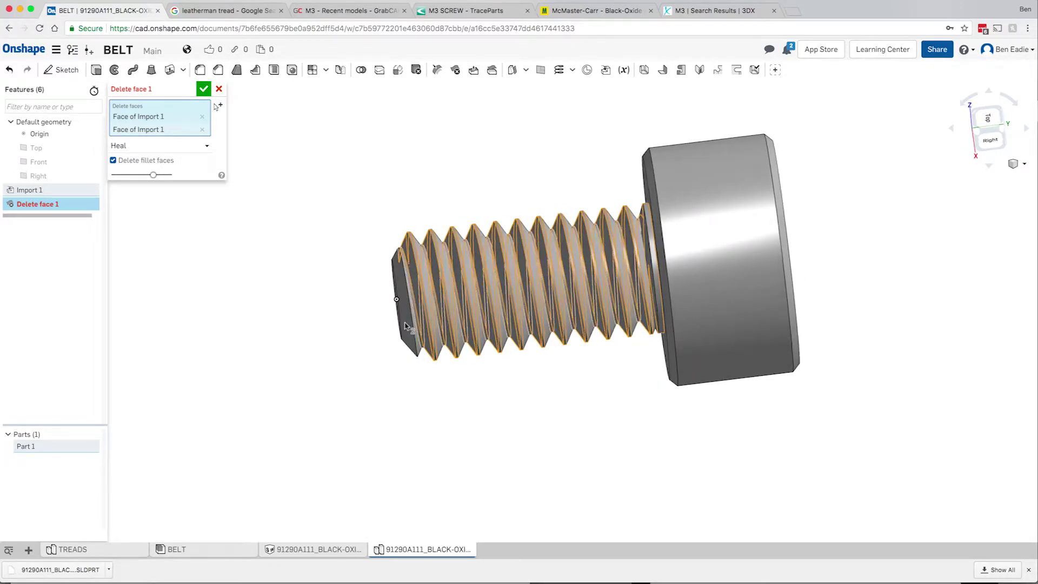
left_click(421, 350)
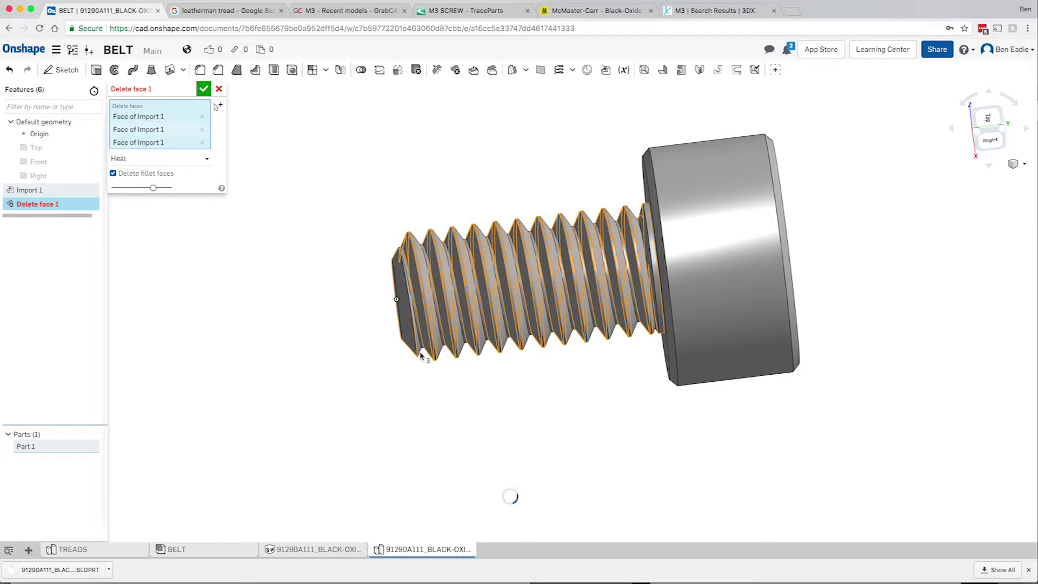
left_click(421, 350)
scroll(421, 349, "up", 3)
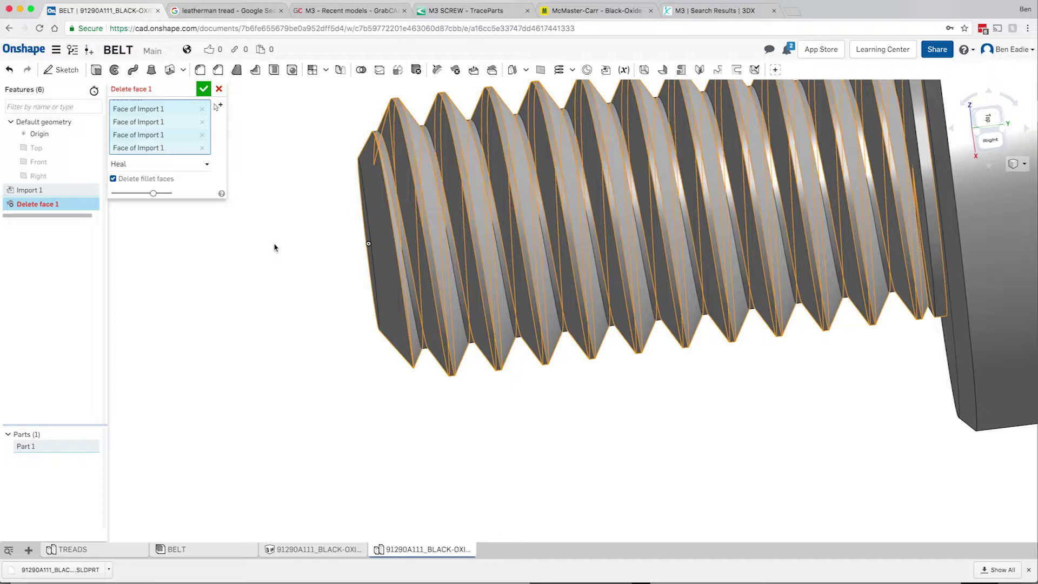
left_click(281, 275)
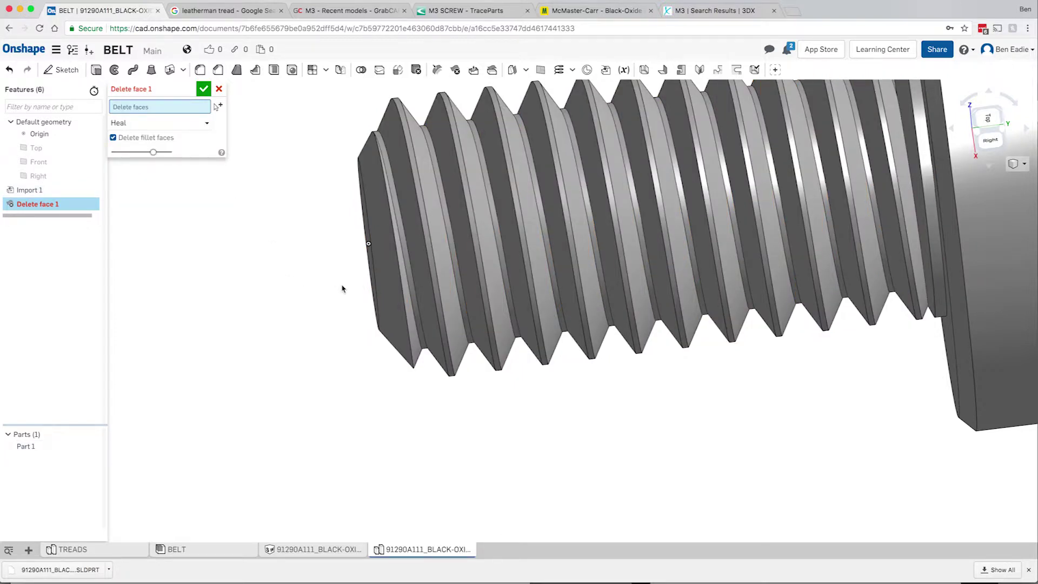
Step: Select the tip chamfer and thread faces and apply Delete face with Heal
left_click(393, 329)
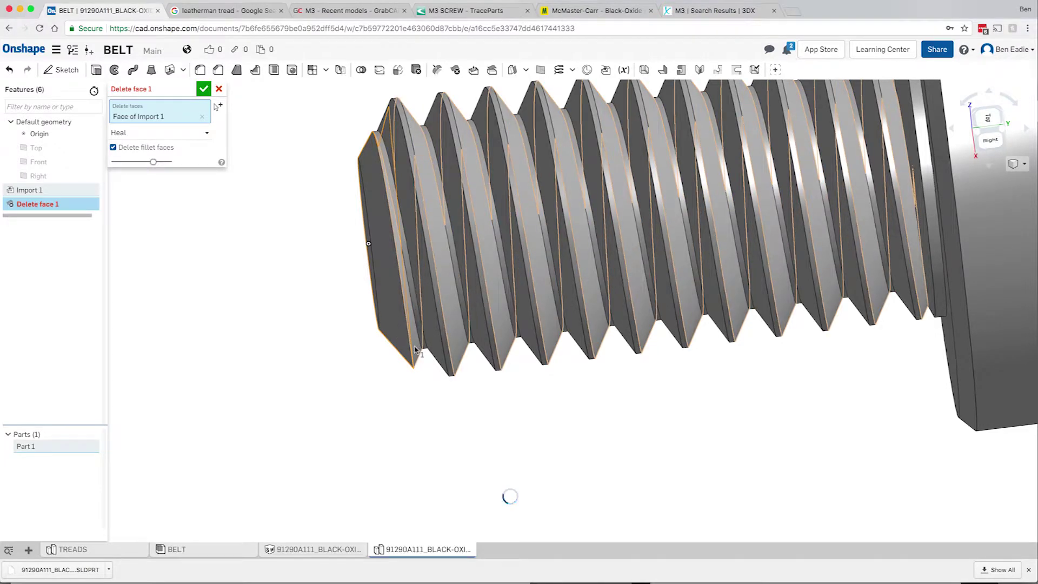
left_click(414, 349)
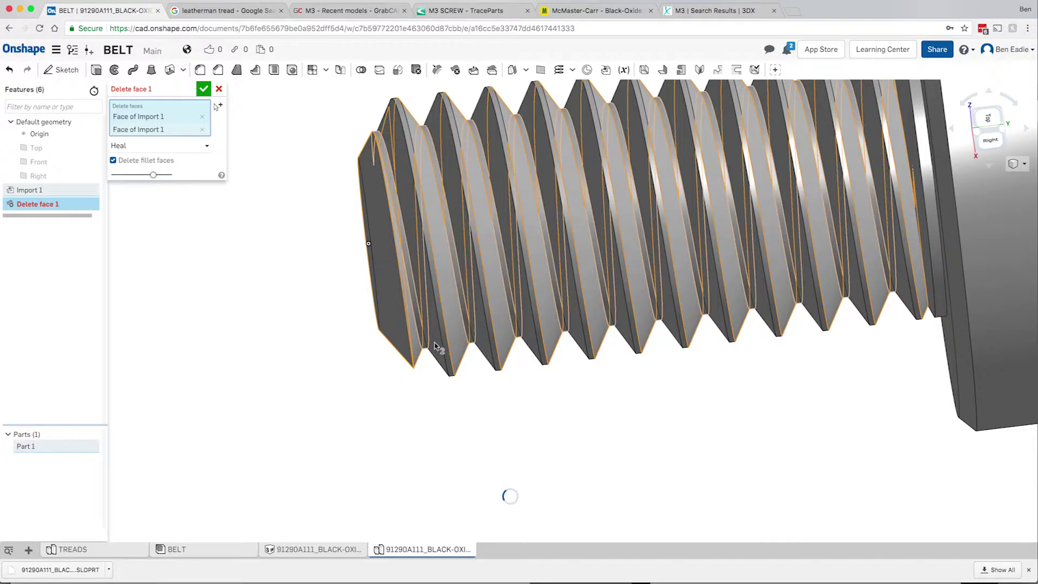
left_click(434, 344)
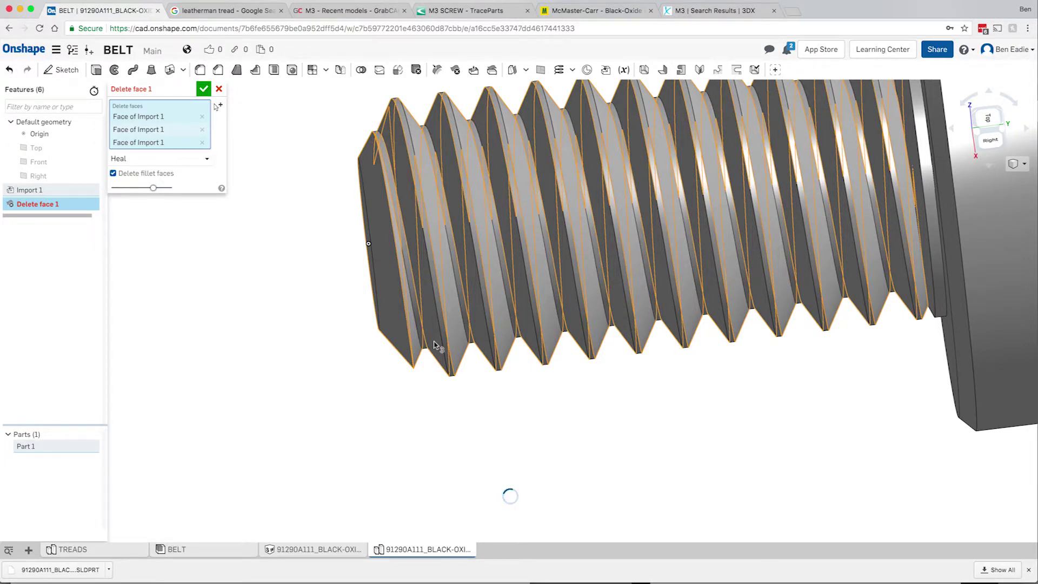
scroll(379, 403, "up", 3)
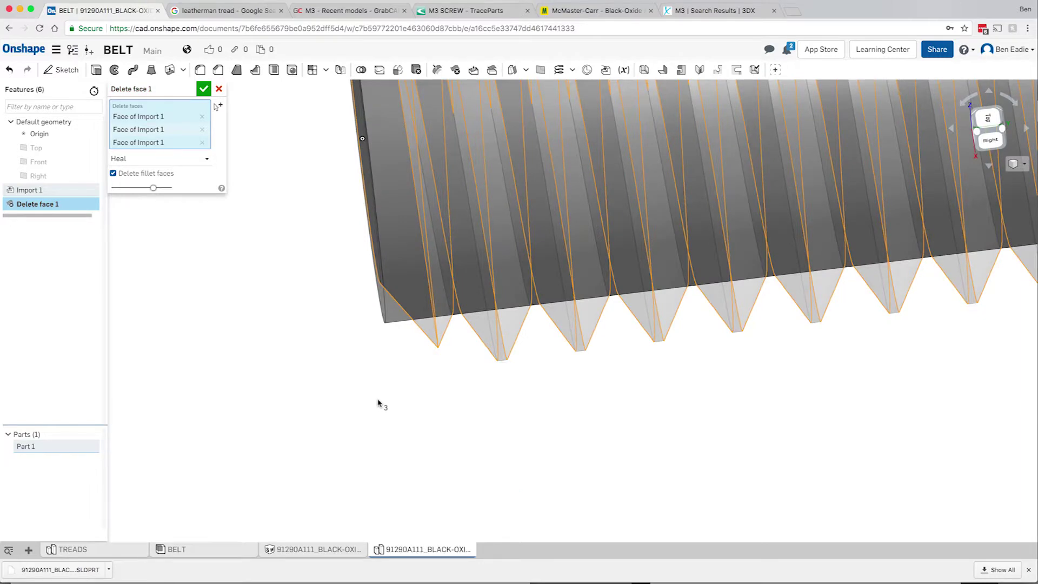
scroll(377, 403, "down", 5)
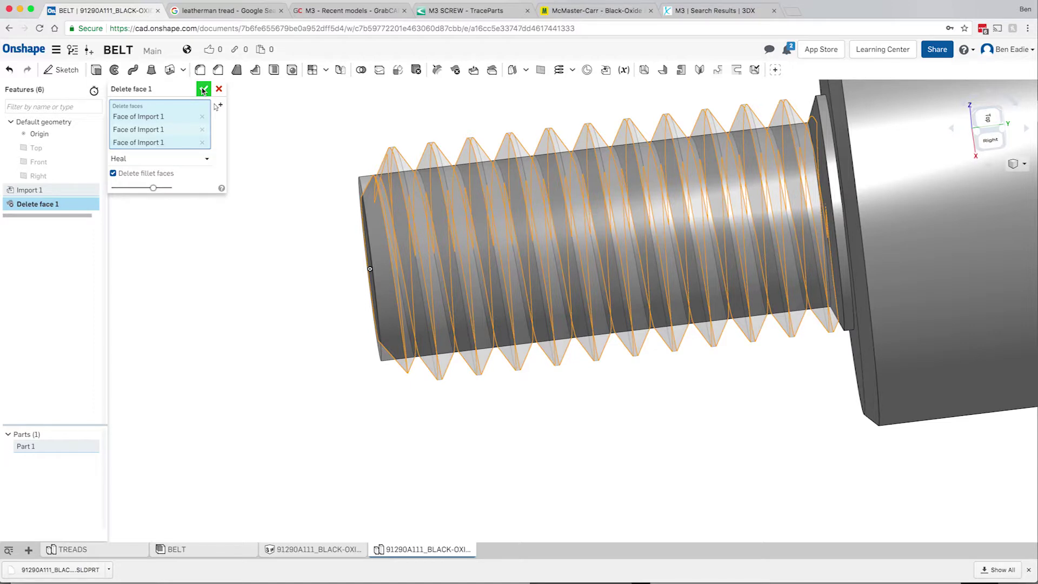
left_click(204, 90)
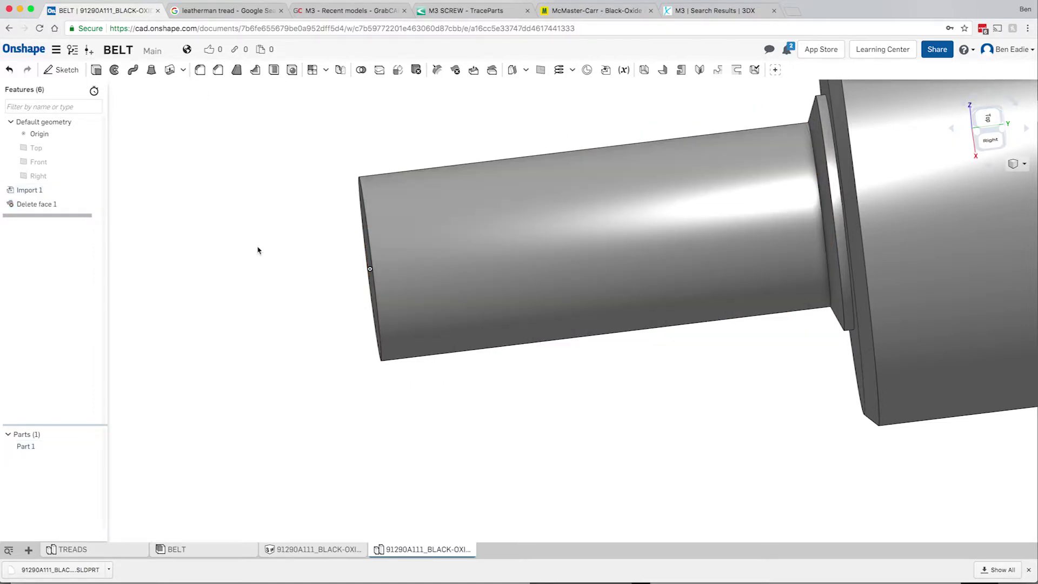
Step: Orbit and zoom to check the smooth shank, then go back to the BELT assembly
right_click_drag(258, 250, 235, 280)
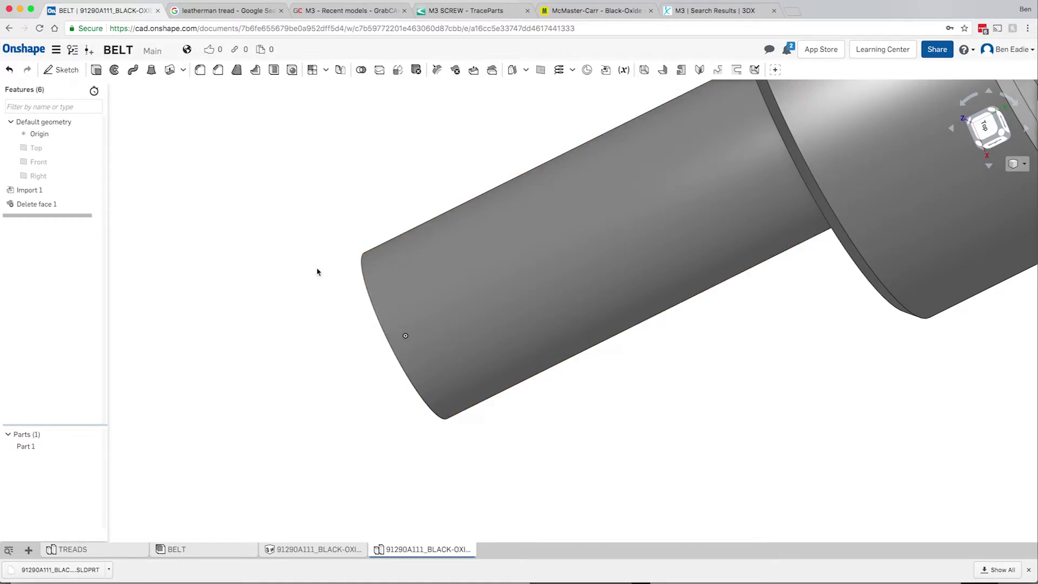
scroll(352, 279, "down", 3)
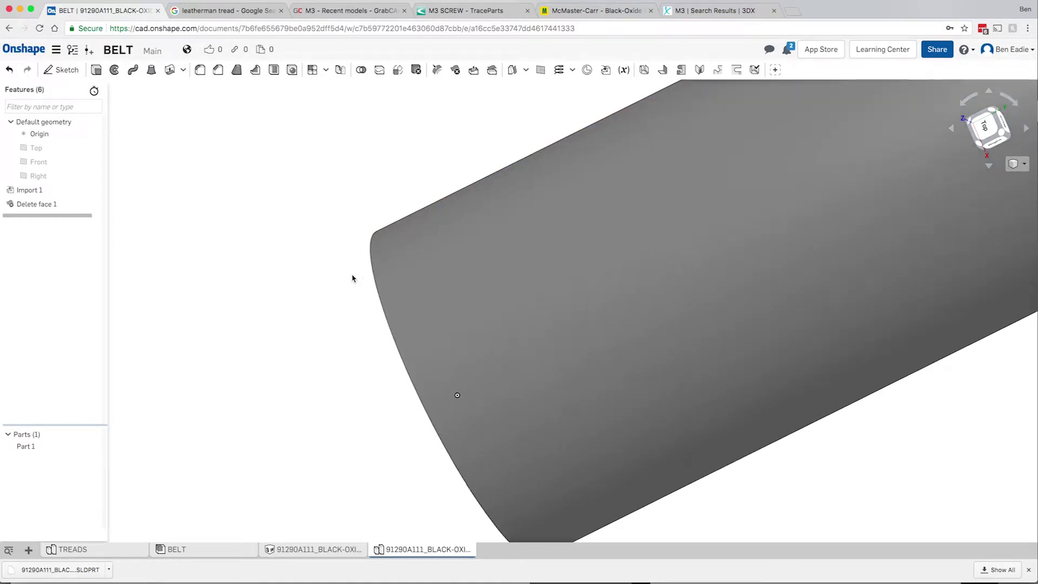
scroll(352, 278, "up", 6)
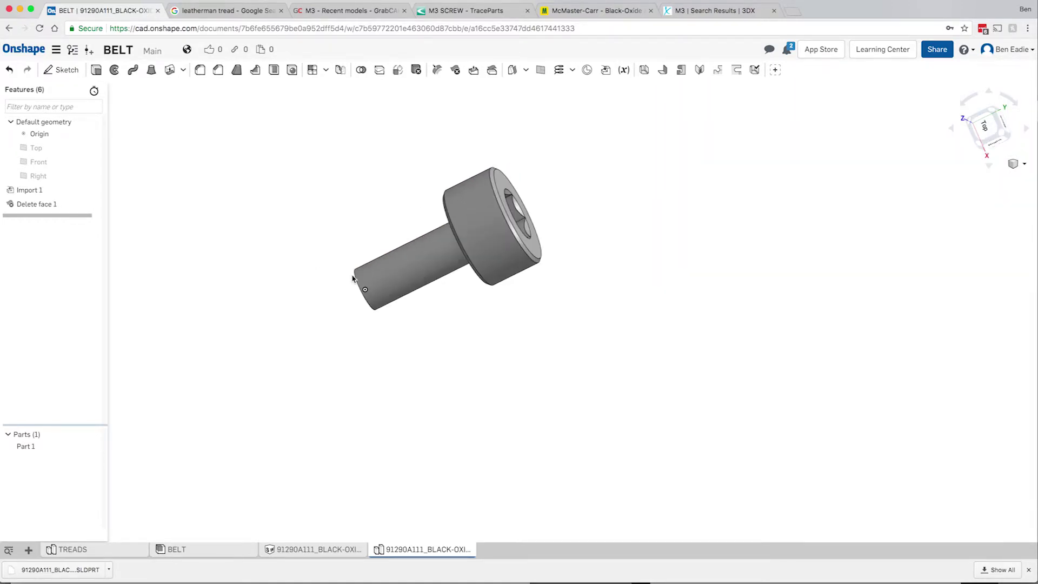
scroll(352, 279, "down", 1)
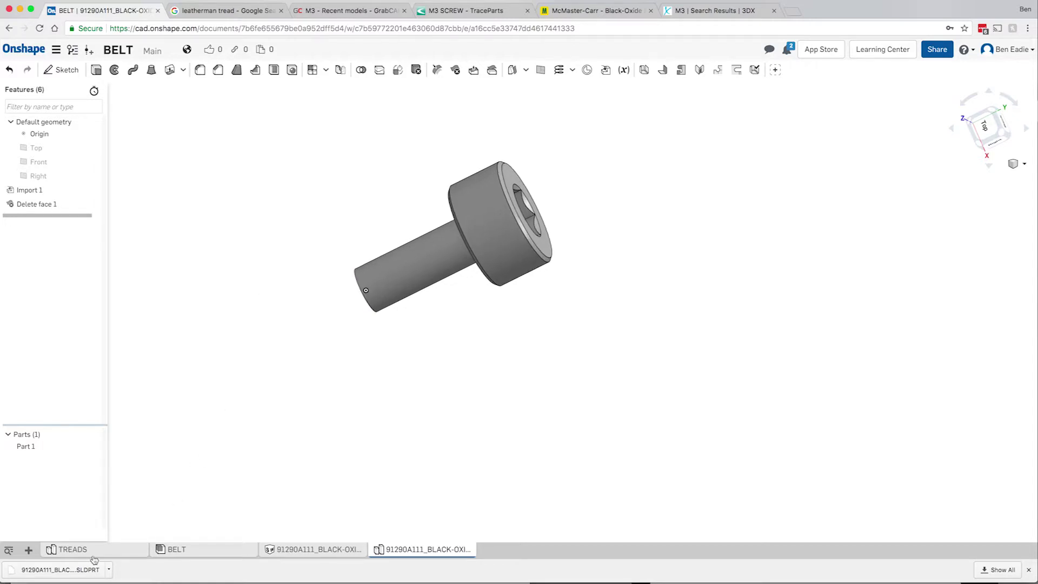
mouse_move(98, 556)
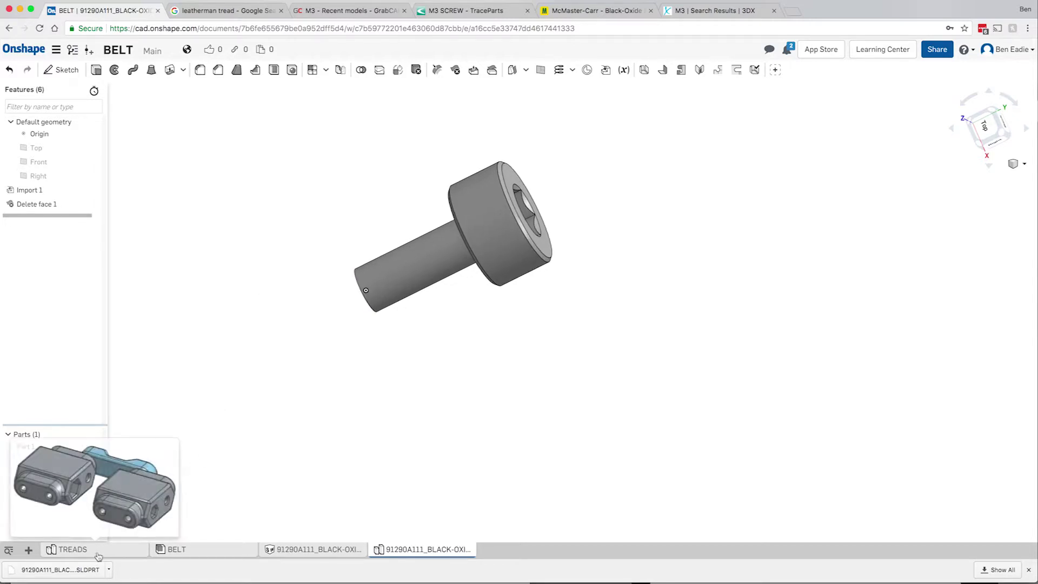
left_click(206, 554)
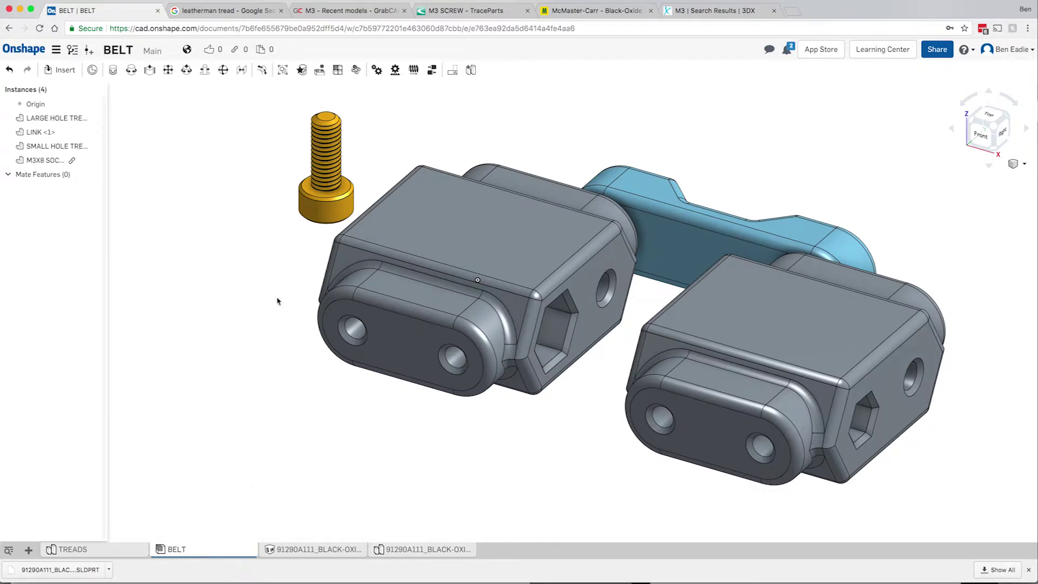
Step: Delete the M3X8 gold screw and insert the smoothed 91290A111 screw beside the treads
left_click(314, 212)
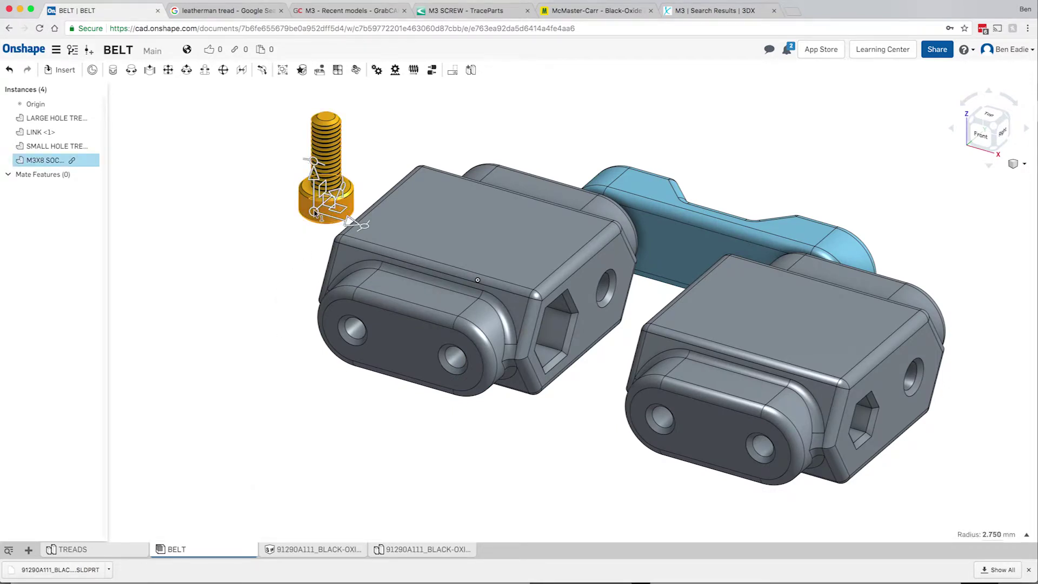
key("Delete")
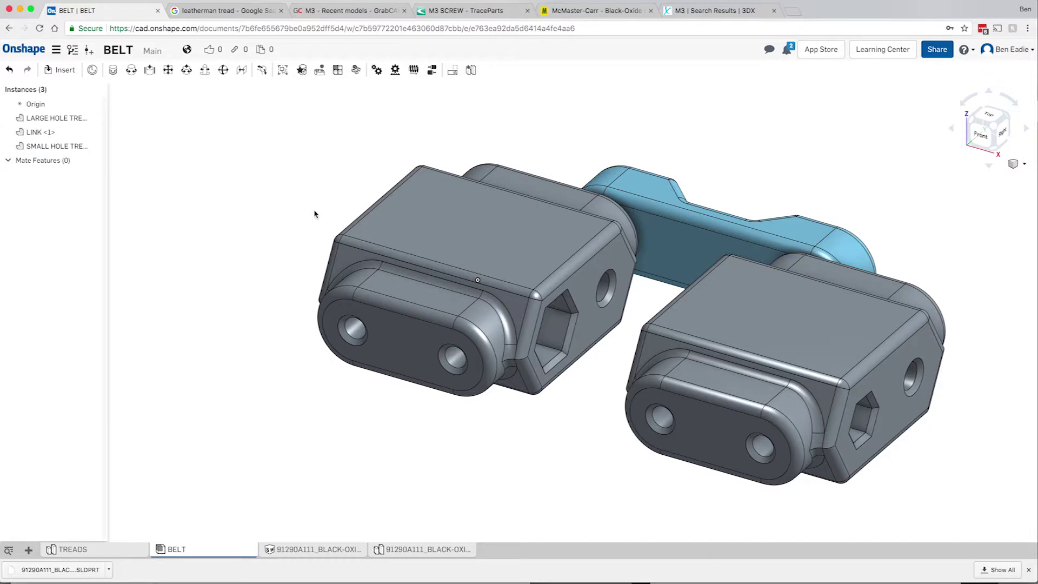
left_click(65, 70)
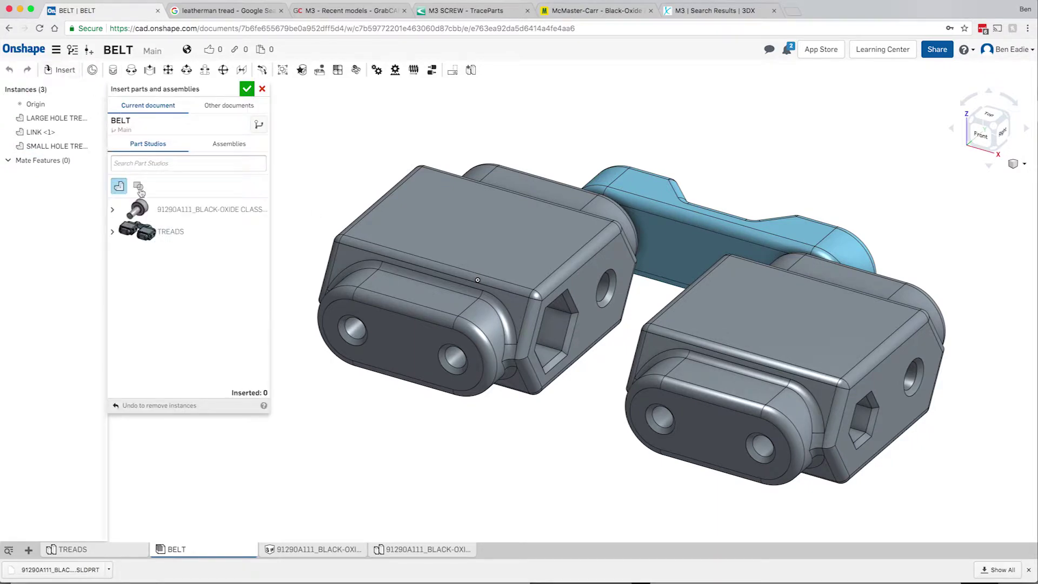
left_click(162, 214)
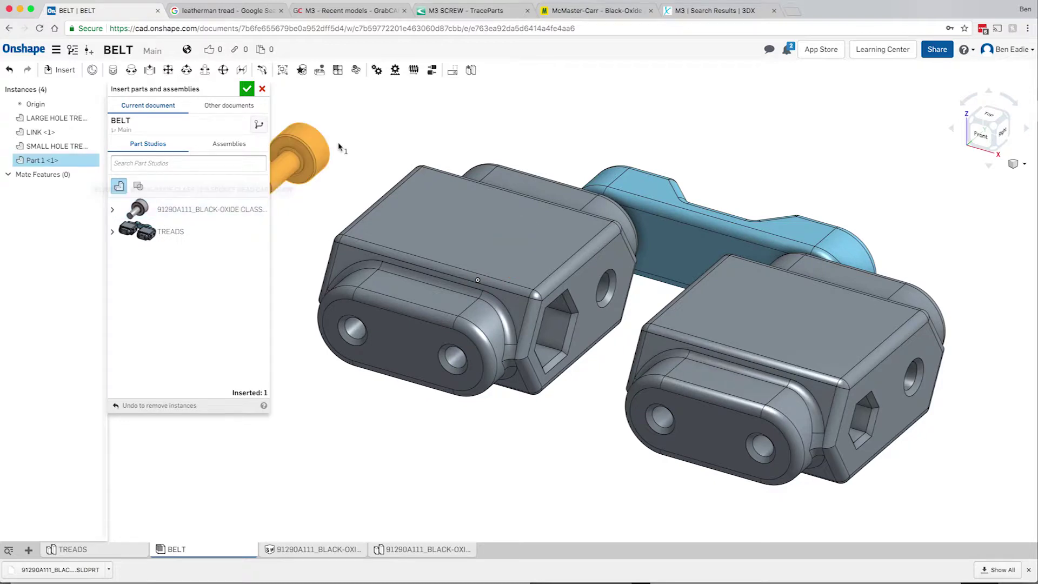
left_click(249, 91)
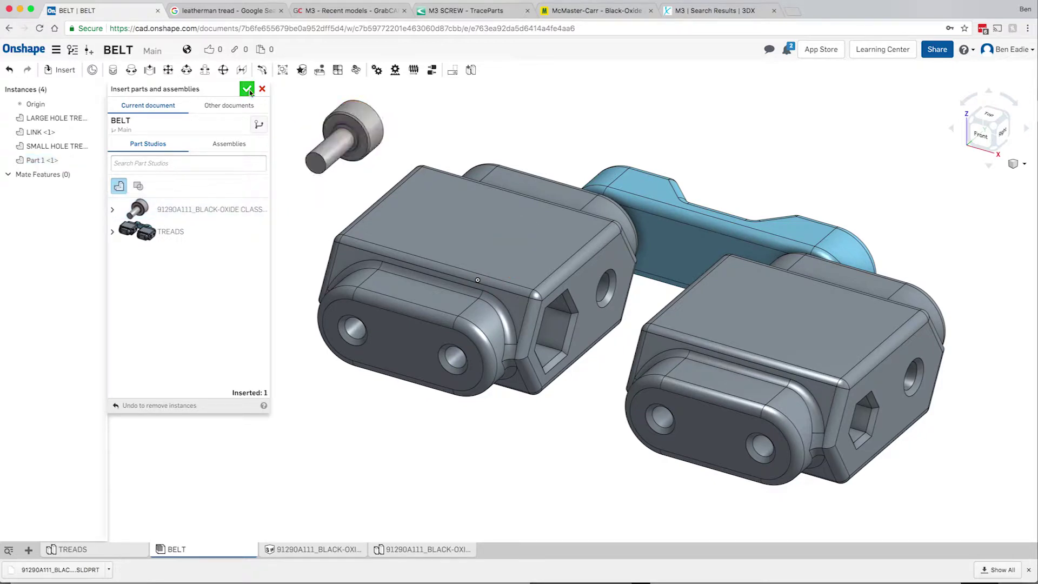
left_click(248, 90)
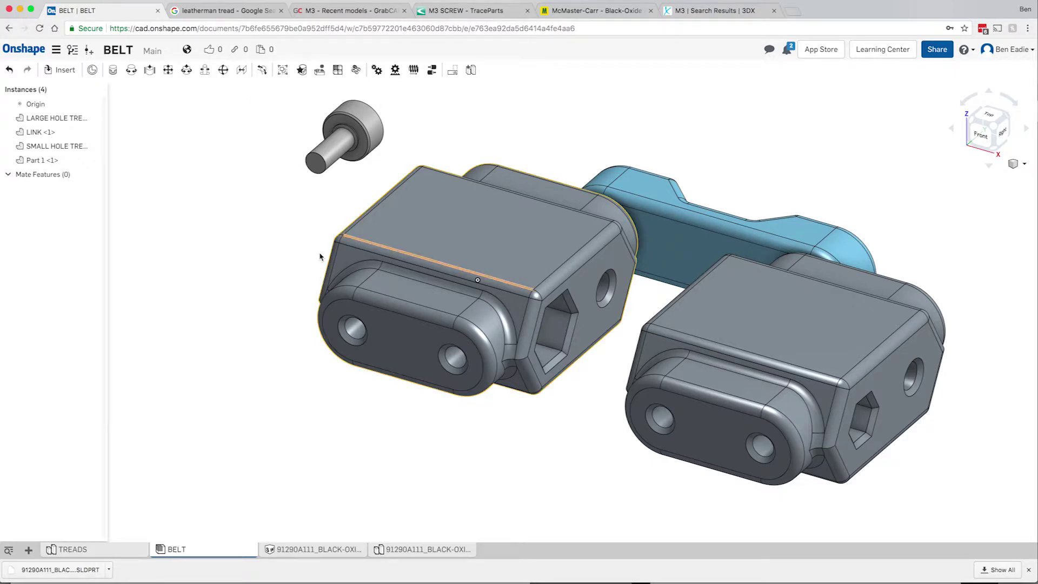
Step: Fix the LARGE HOLE TREAD instance in place from the Instances list
mouse_move(320, 250)
right_mouse_down()
mouse_move(301, 261)
mouse_move(304, 247)
right_mouse_up()
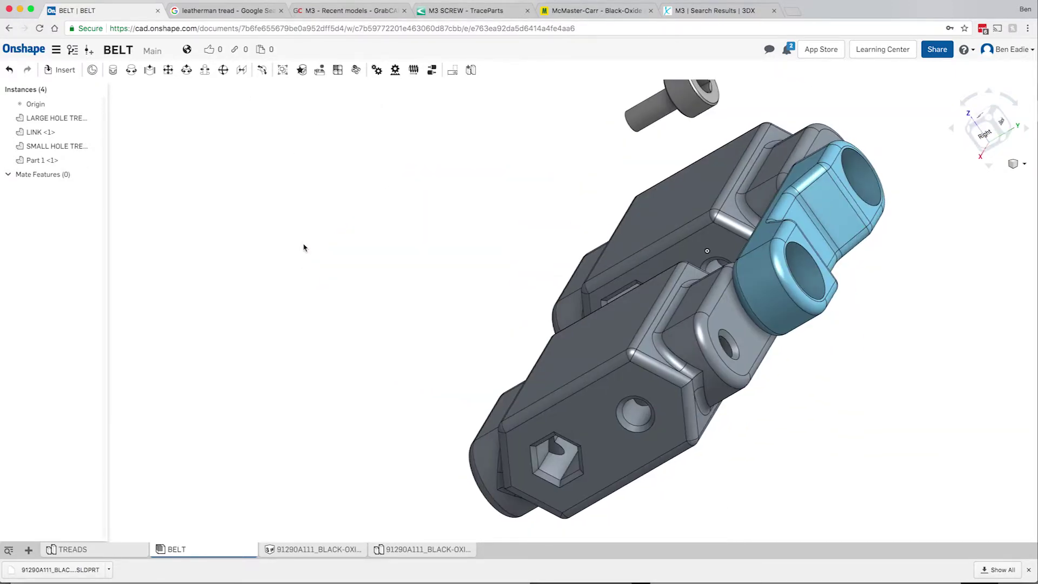
scroll(304, 248, "up", 2)
scroll(304, 247, "down", 3)
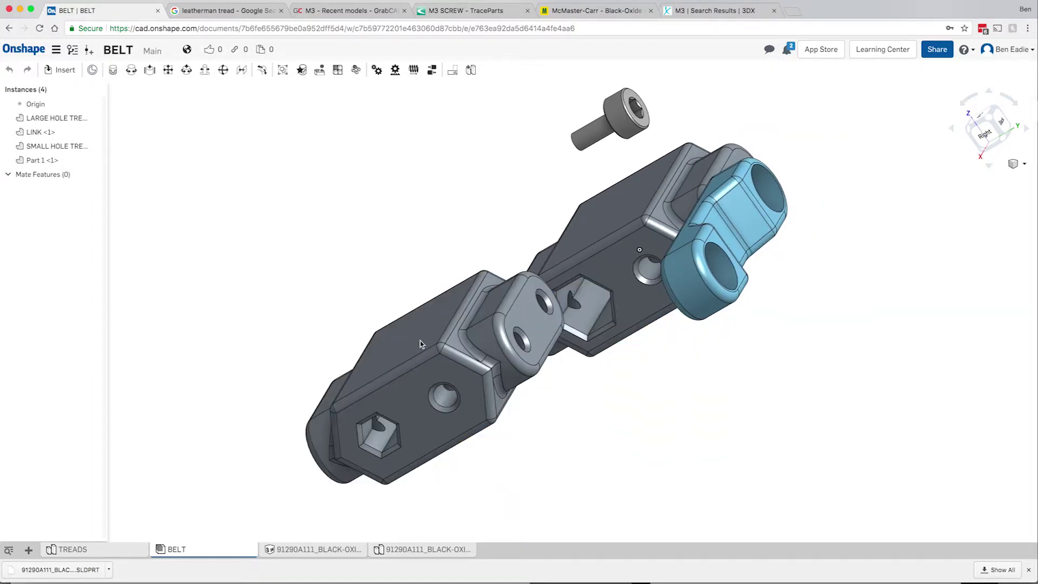
left_click_drag(421, 344, 418, 352)
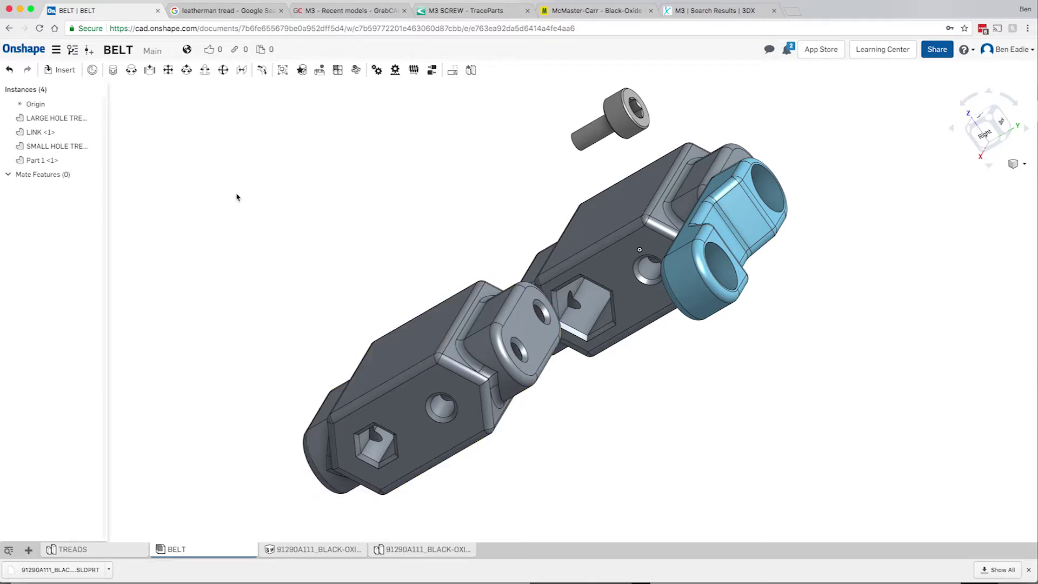
left_click(68, 118)
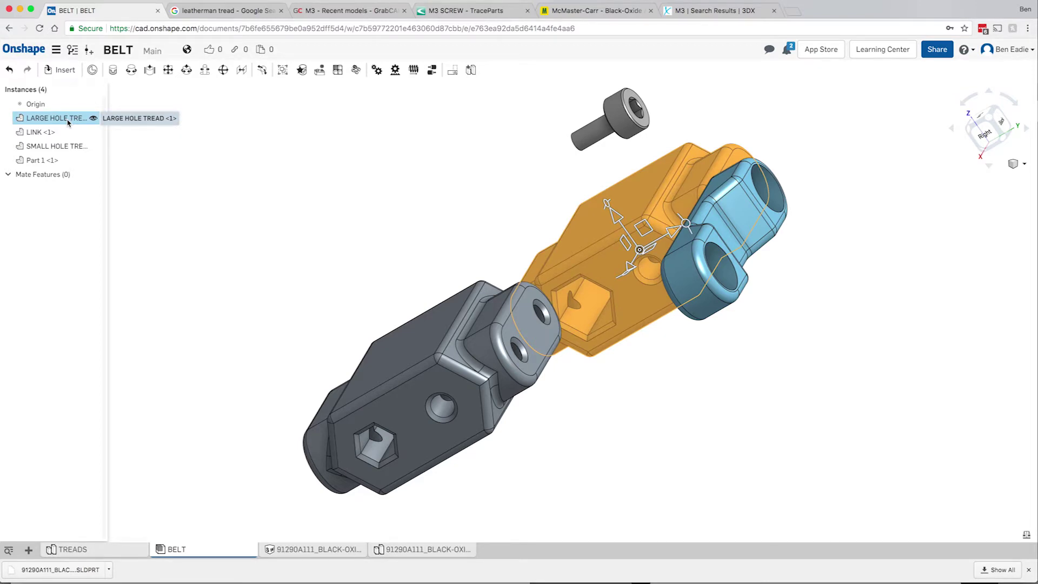
right_click(68, 122)
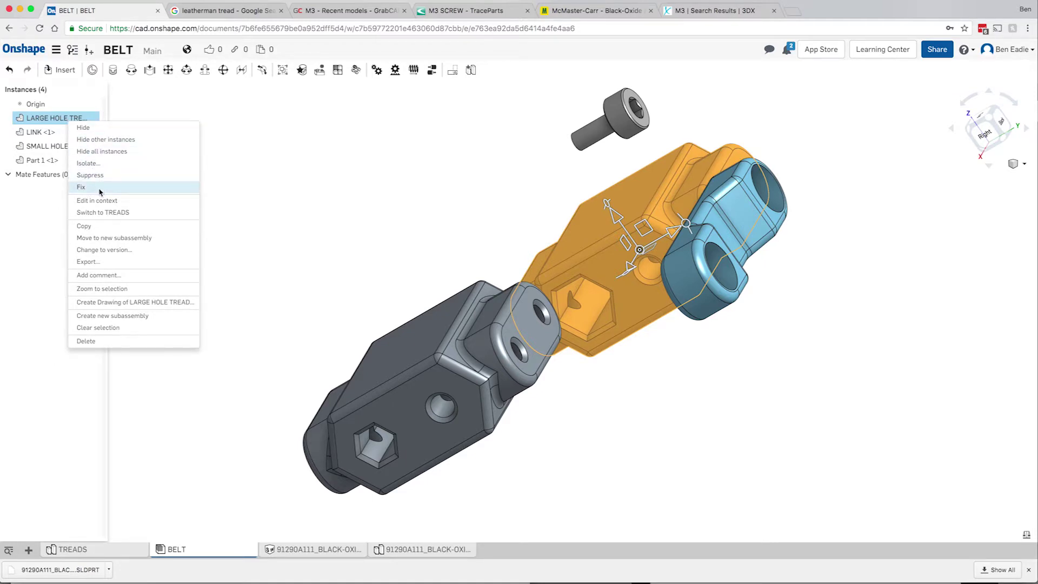
left_click(100, 190)
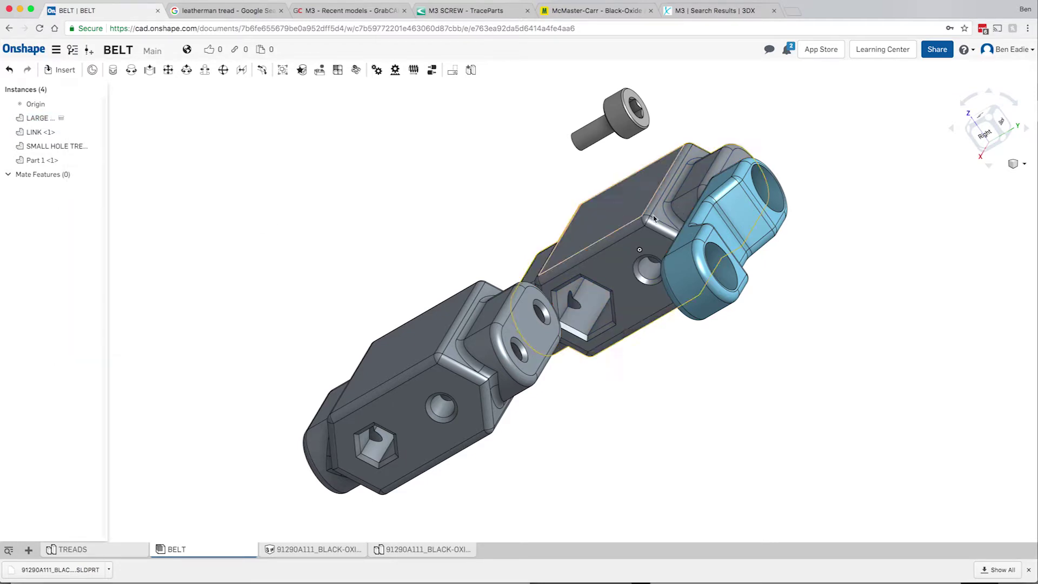
right_click_drag(654, 219, 643, 264)
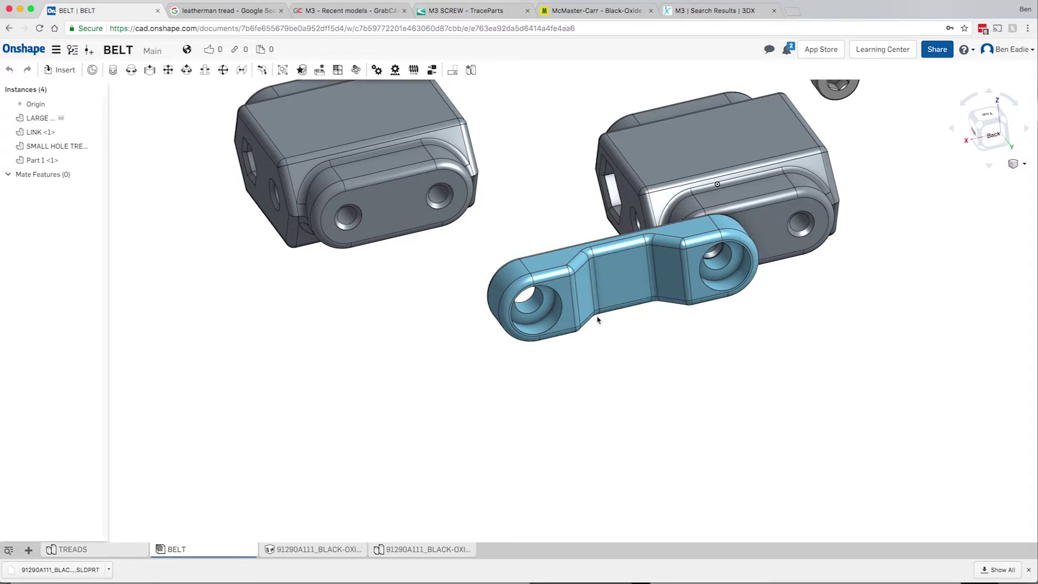
Step: Drag the blue LINK part down-left so it sits clear below the treads
left_click_drag(599, 318, 548, 369)
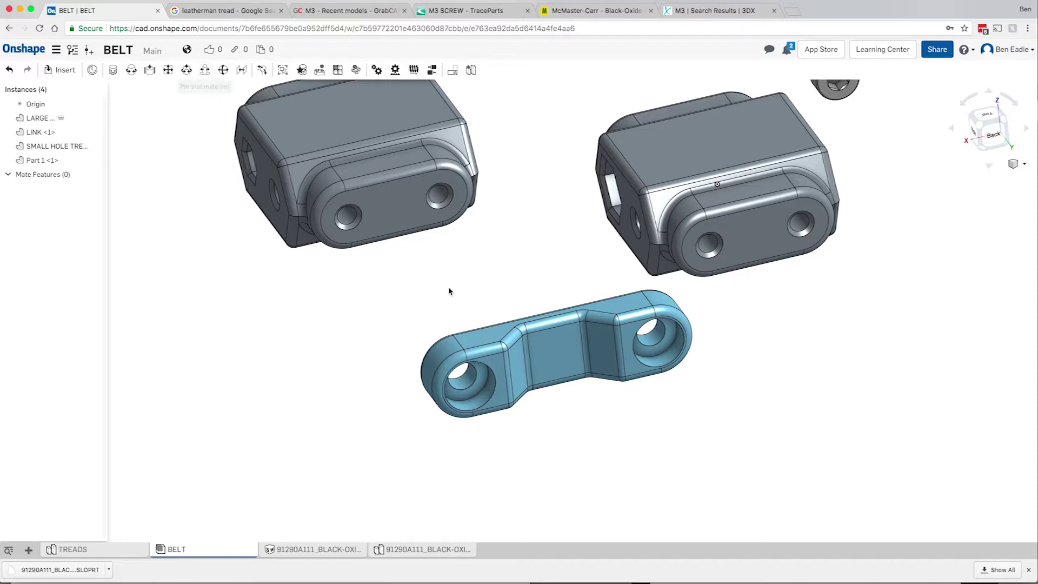
right_click_drag(512, 225, 520, 295)
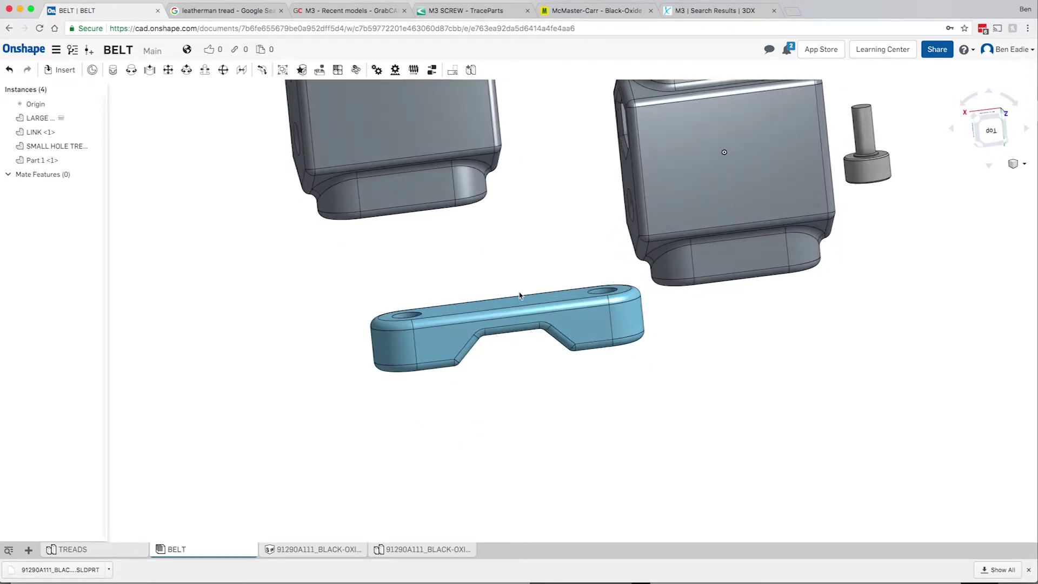
left_click(130, 73)
Step: Pin the blue link's hole to a LARGE HOLE TREAD hole with Revolute 1
right_click_drag(554, 239, 566, 207)
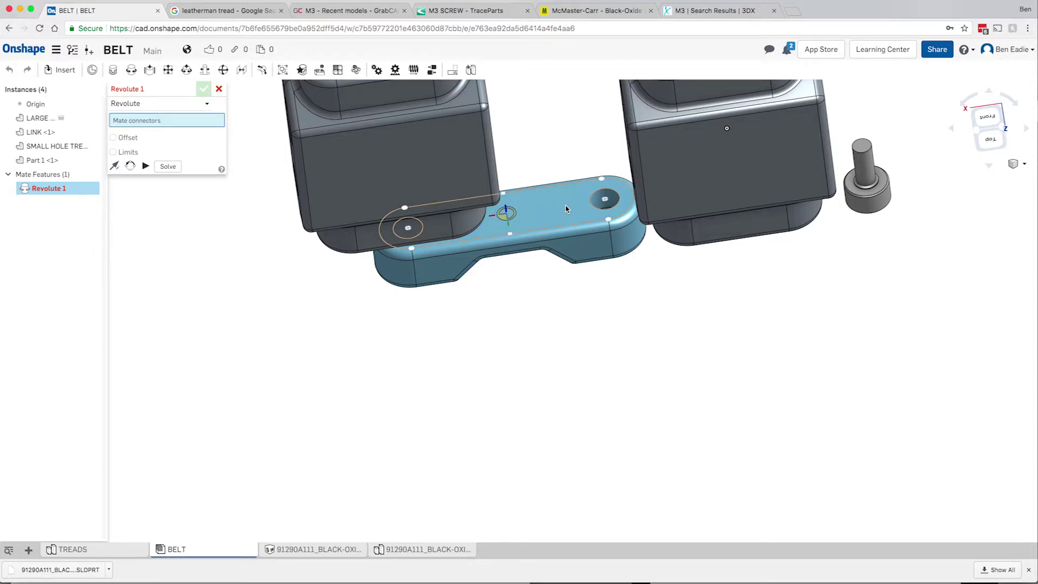
left_click(606, 200)
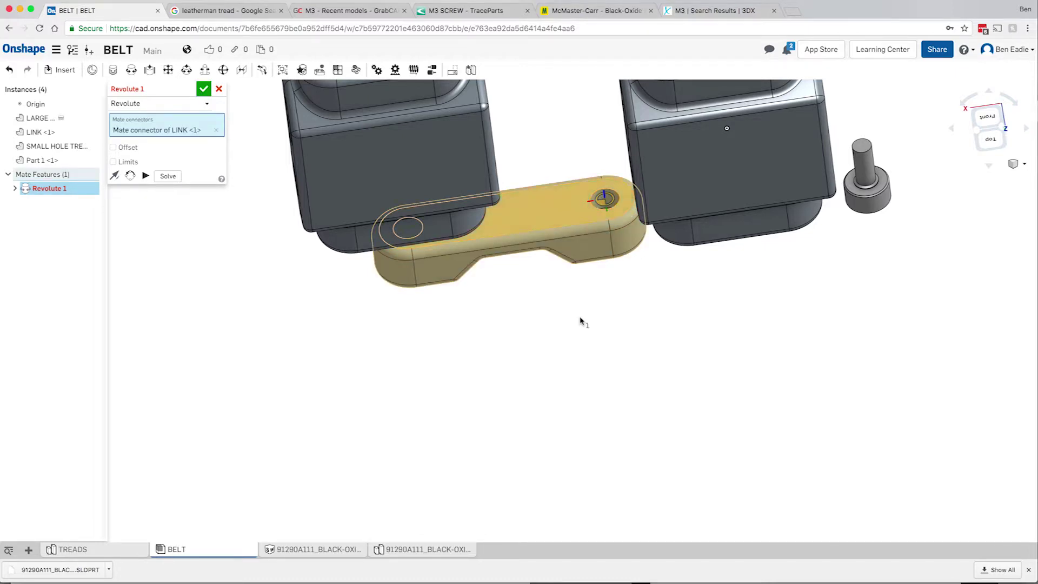
right_click_drag(579, 317, 713, 273)
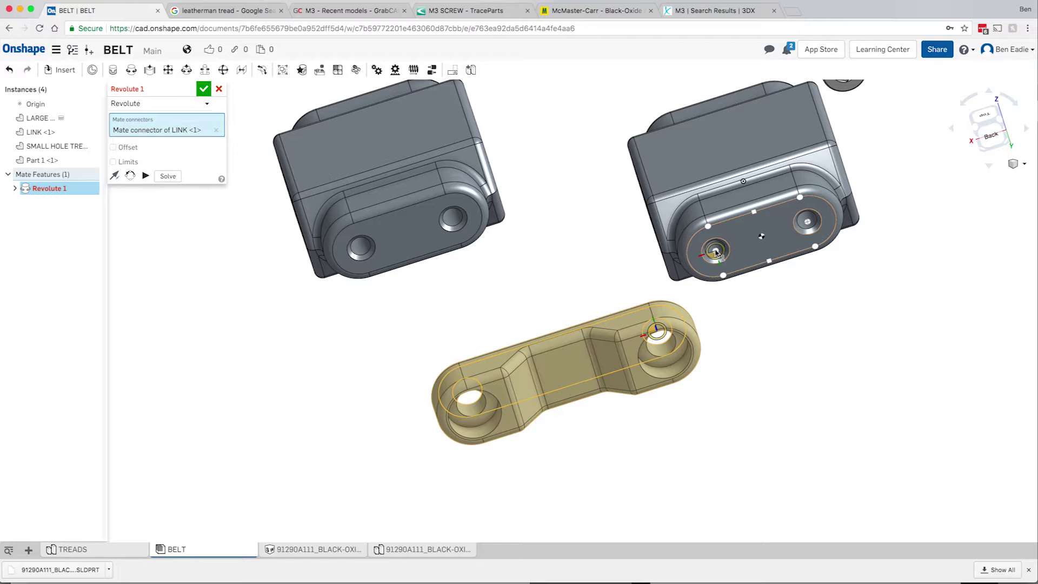
left_click(717, 252)
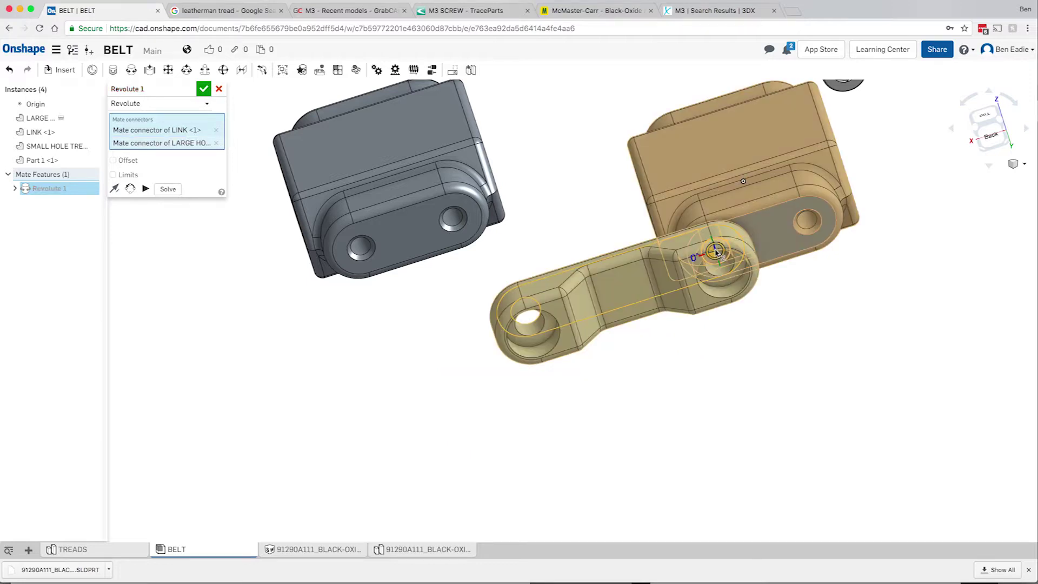
left_click(204, 89)
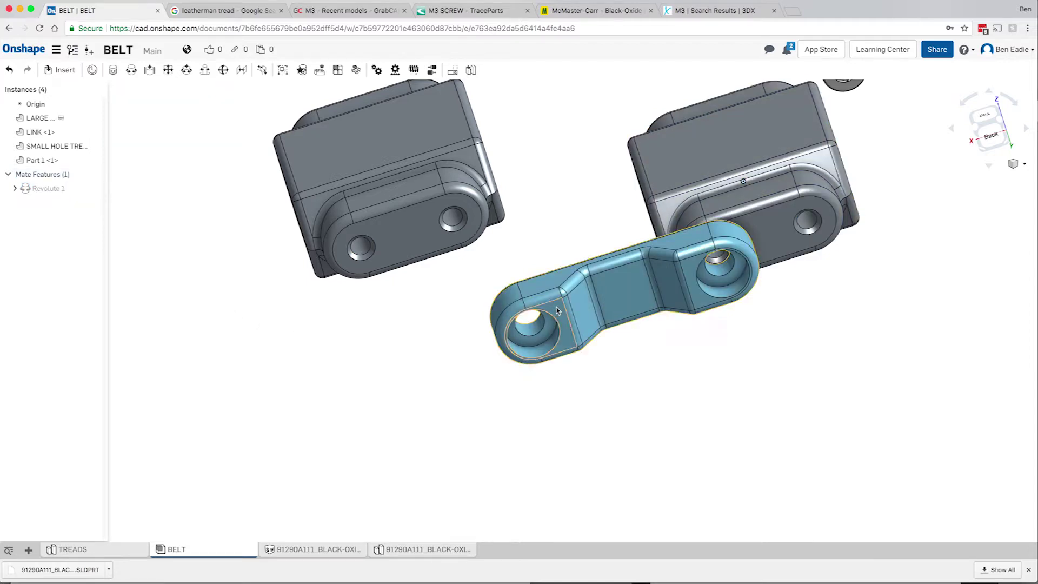
left_click_drag(556, 354, 520, 337)
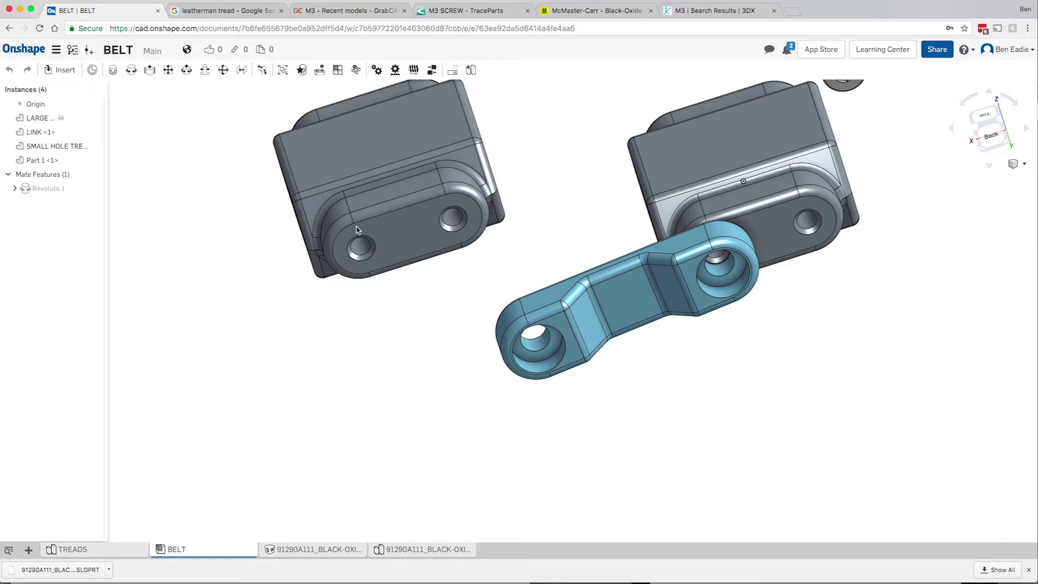
Step: Add Revolute 2 pinning the blue link's other hole to the small-hole tread's hole
left_click(130, 71)
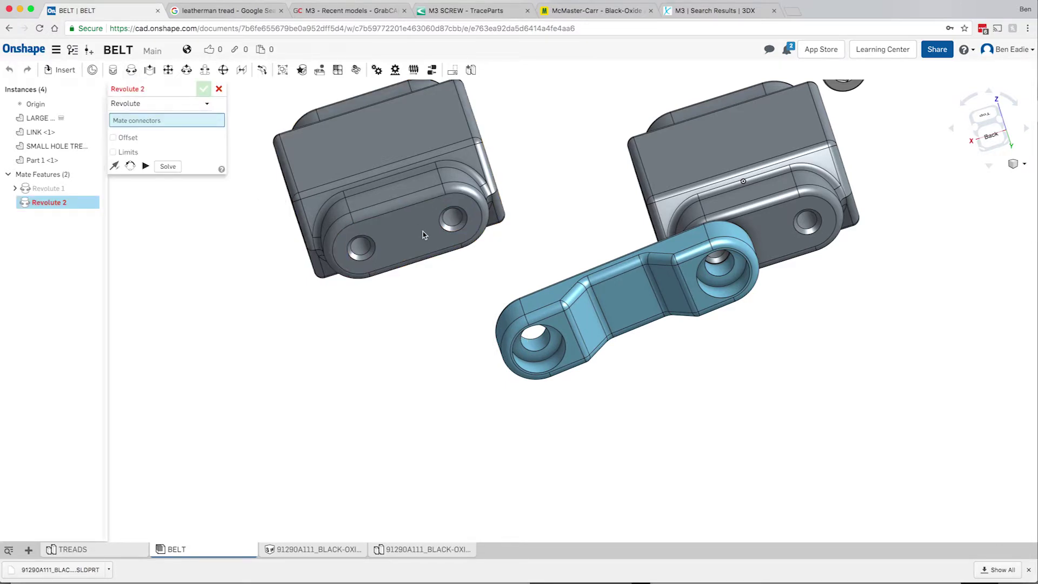
left_click(458, 227)
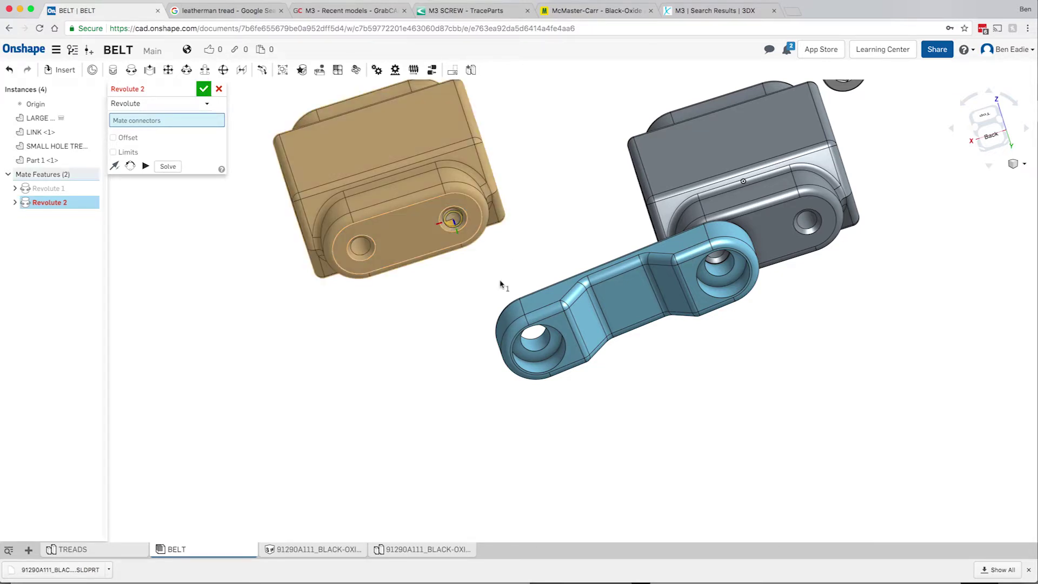
right_click_drag(500, 311, 498, 352)
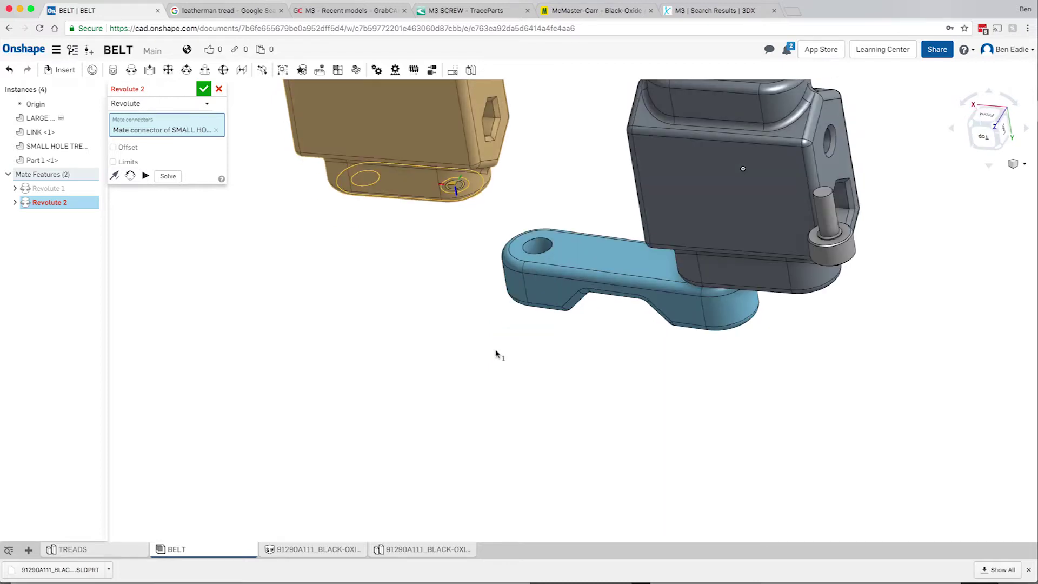
left_click(538, 247)
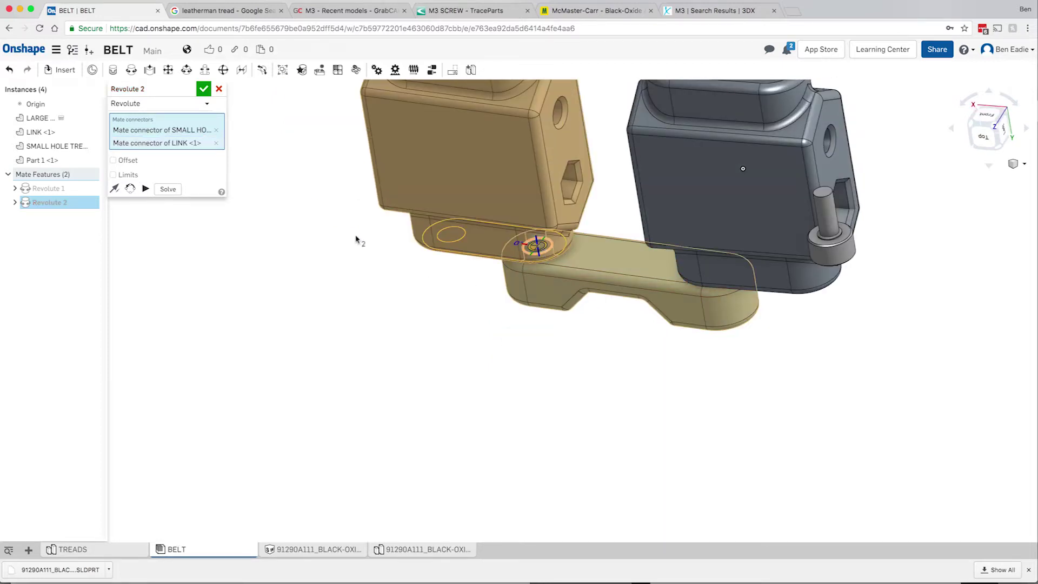
left_click(204, 90)
right_click_drag(530, 348, 562, 300)
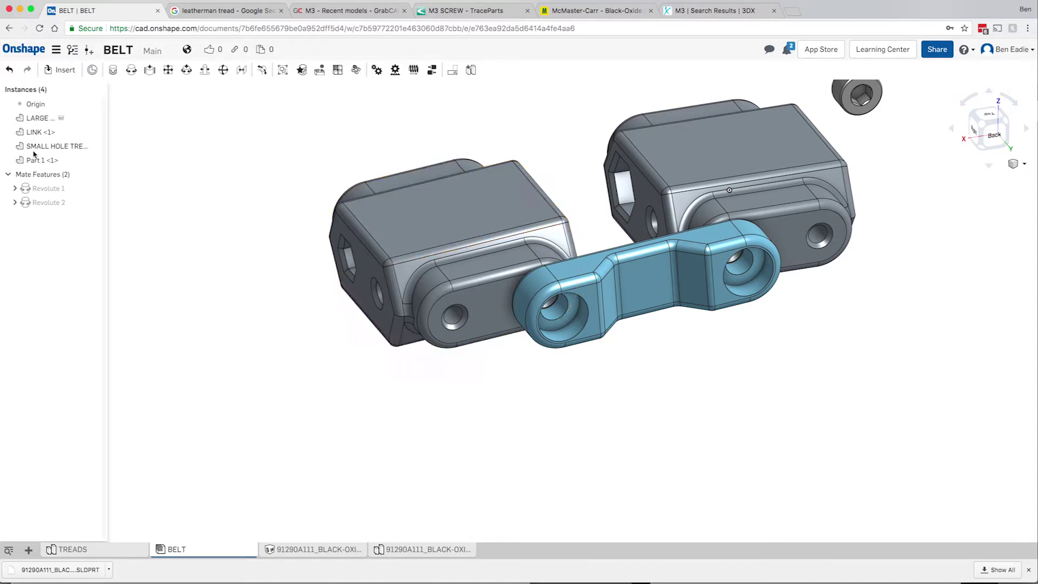
left_click(35, 133)
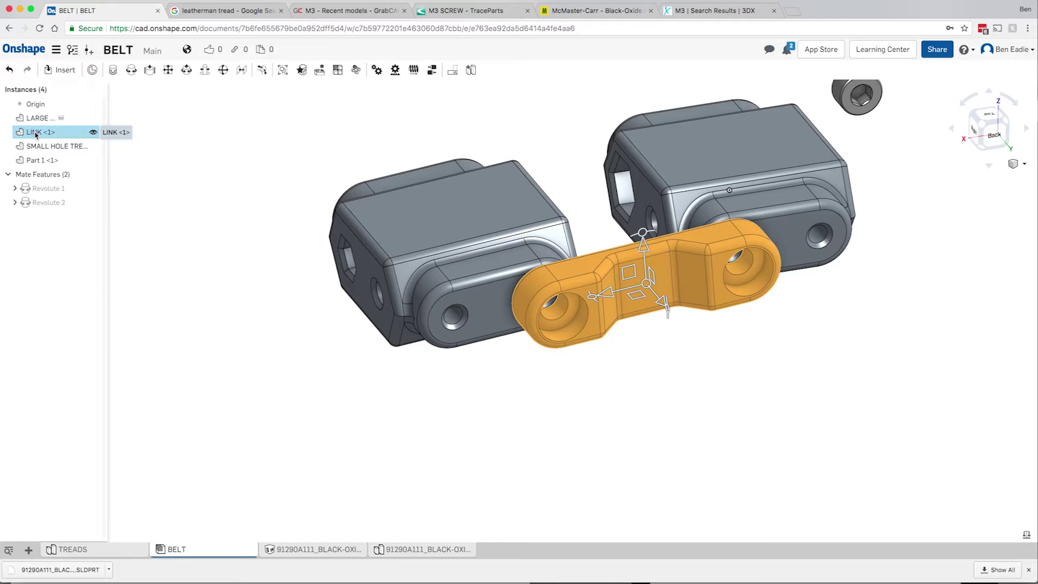
Step: Paste a second link copy, LINK <2>, and move it clear of the treads
left_click(234, 155)
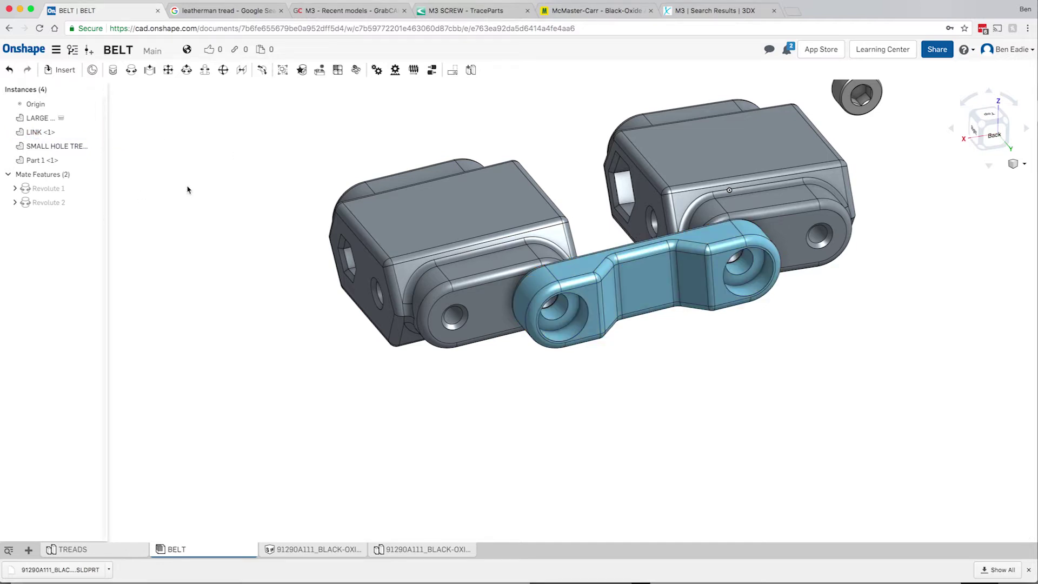
key("super+v")
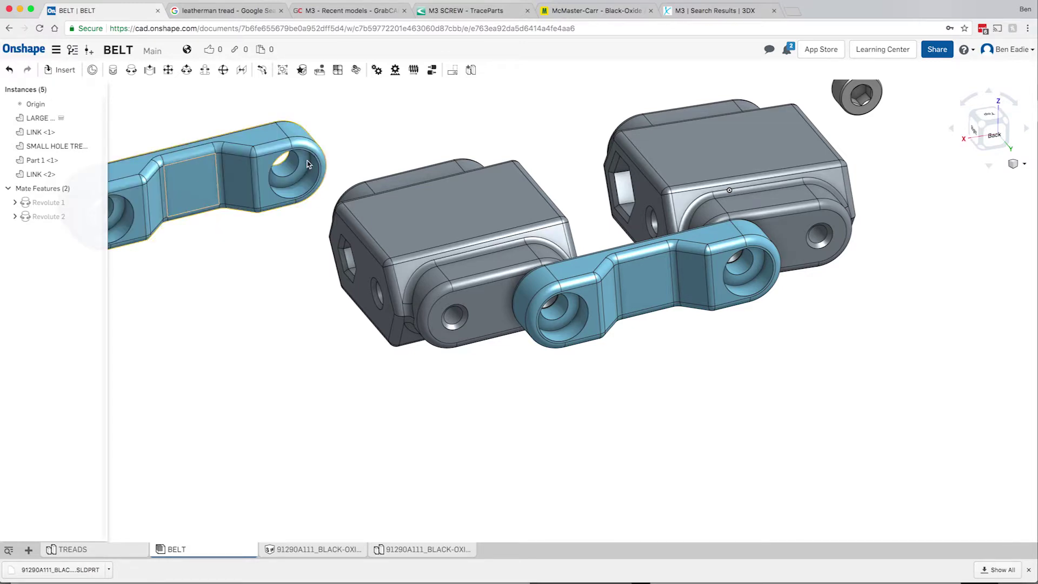
left_click_drag(313, 160, 263, 176)
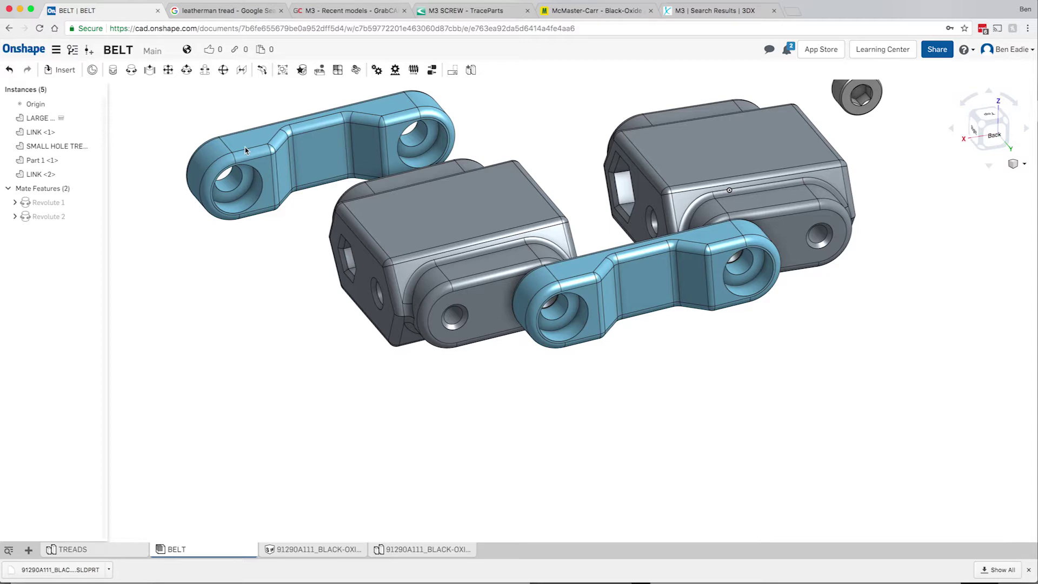
right_click_drag(243, 211, 245, 296)
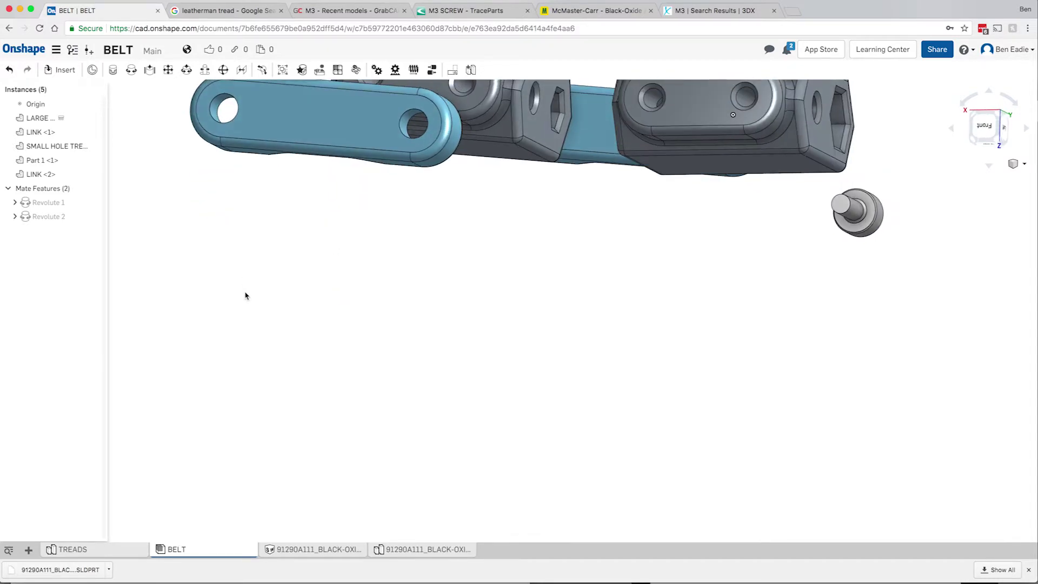
left_click(132, 71)
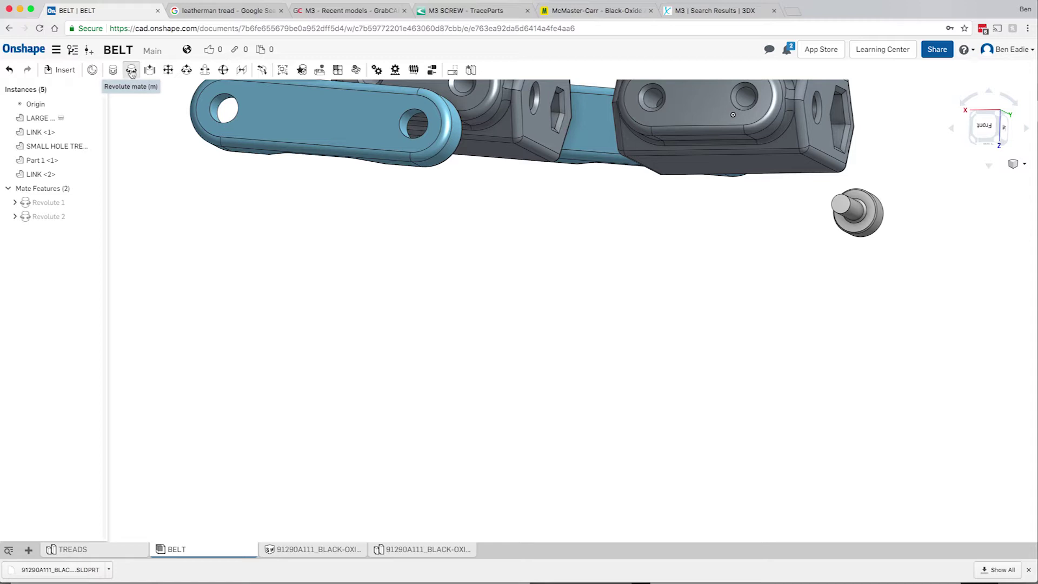
Step: Pin LINK <2> to the small-hole tread with Revolute 3, flipping the primary axis outward
left_click(231, 111)
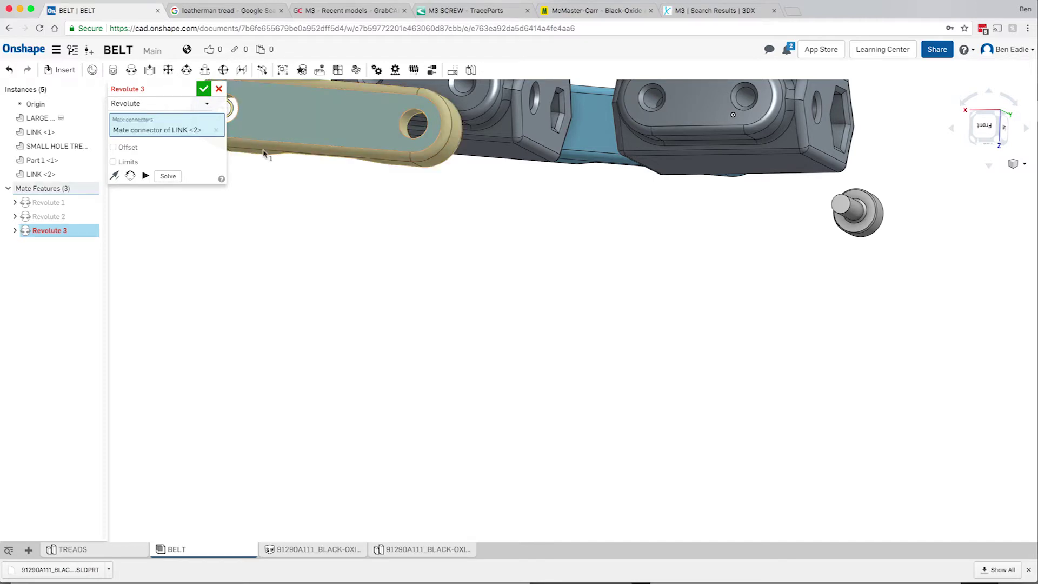
scroll(366, 157, "up", 3)
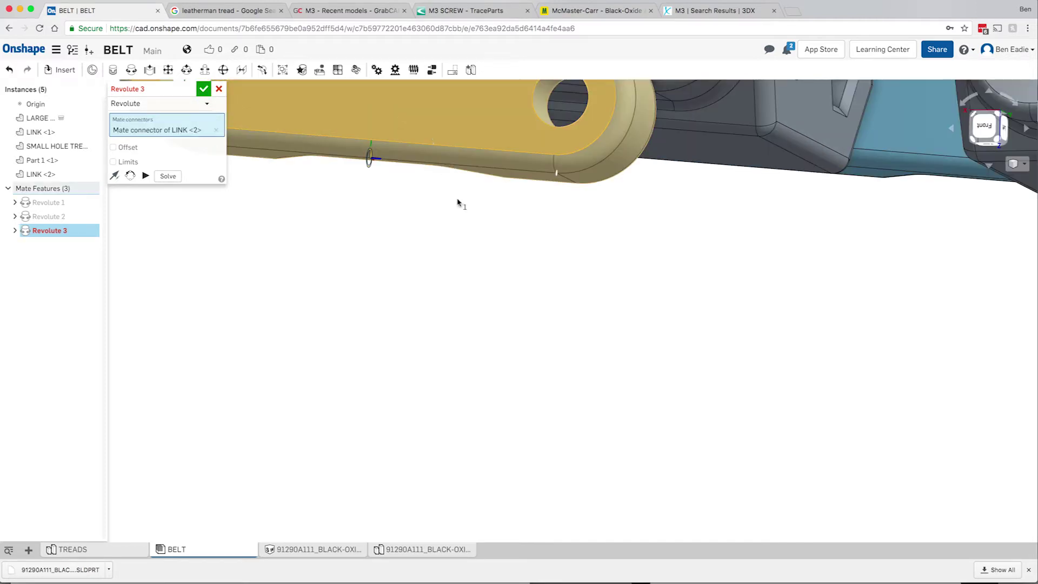
key("f")
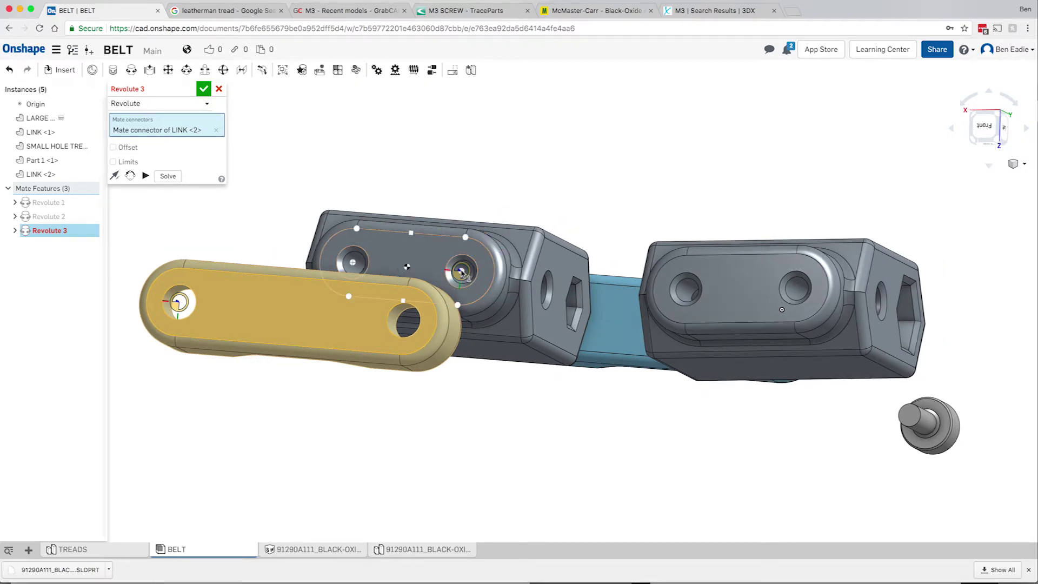
left_click(461, 272)
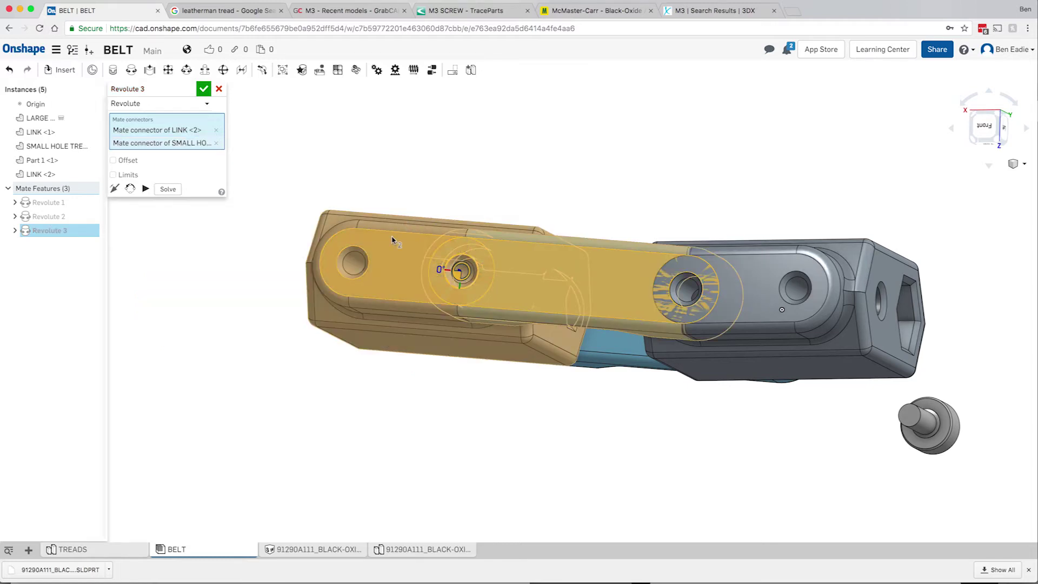
key("shift+3")
right_click_drag(393, 242, 117, 190)
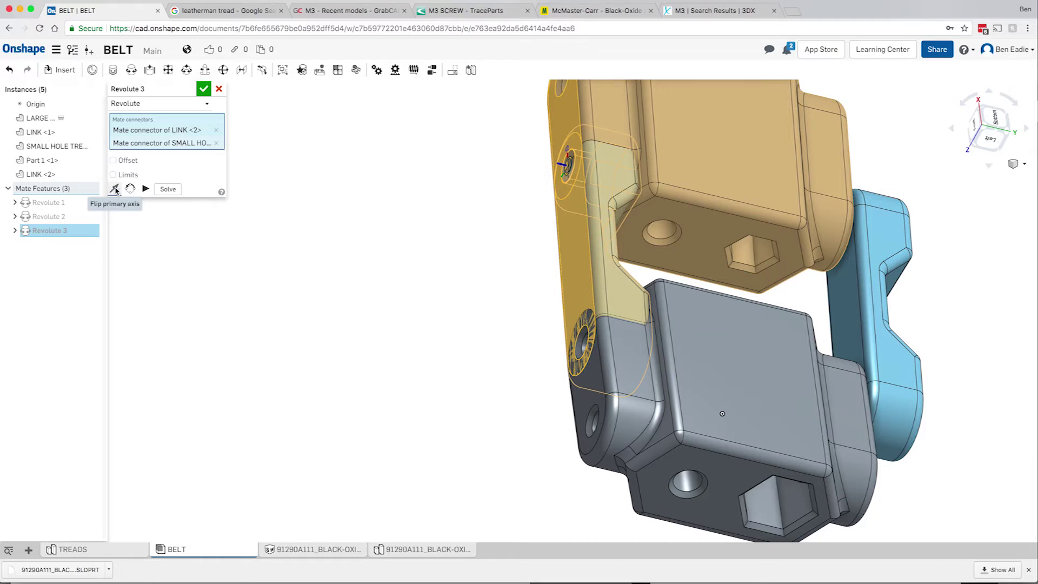
left_click(114, 189)
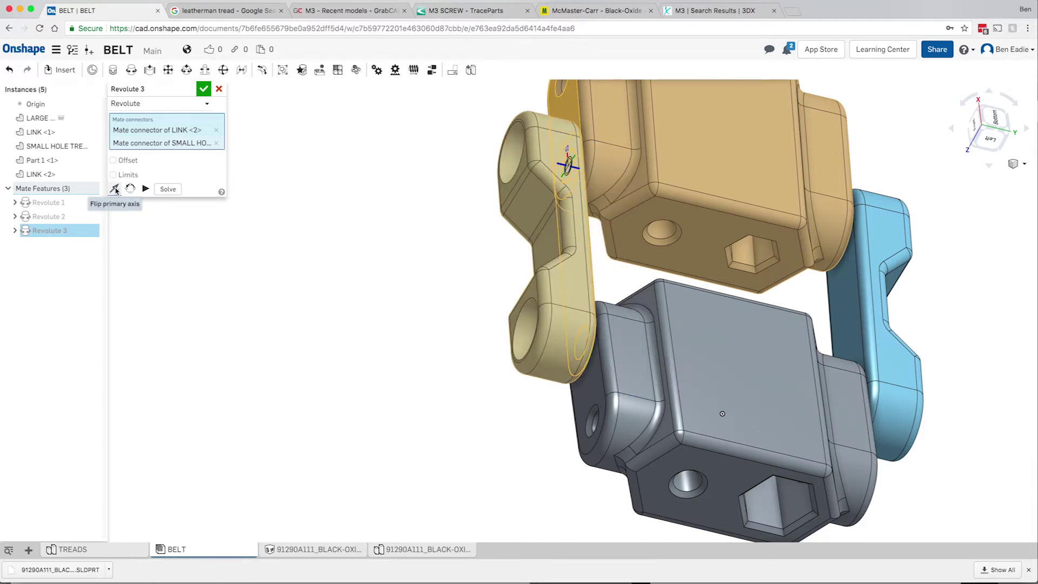
left_click(204, 88)
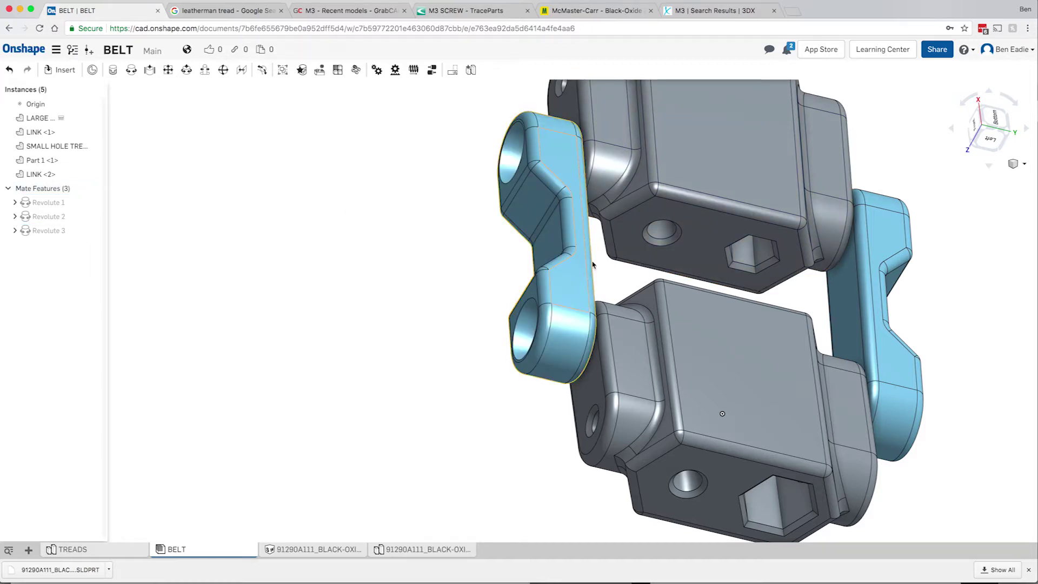
left_click_drag(593, 264, 596, 263)
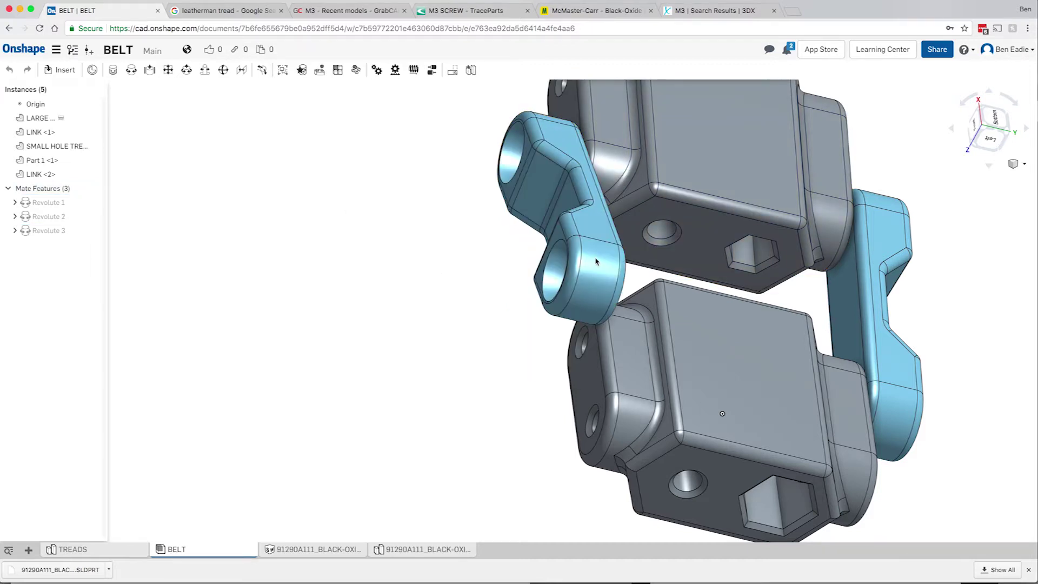
Step: Pin LINK <2>'s free hole to the large-hole tread's hole with Revolute 4
left_click(132, 70)
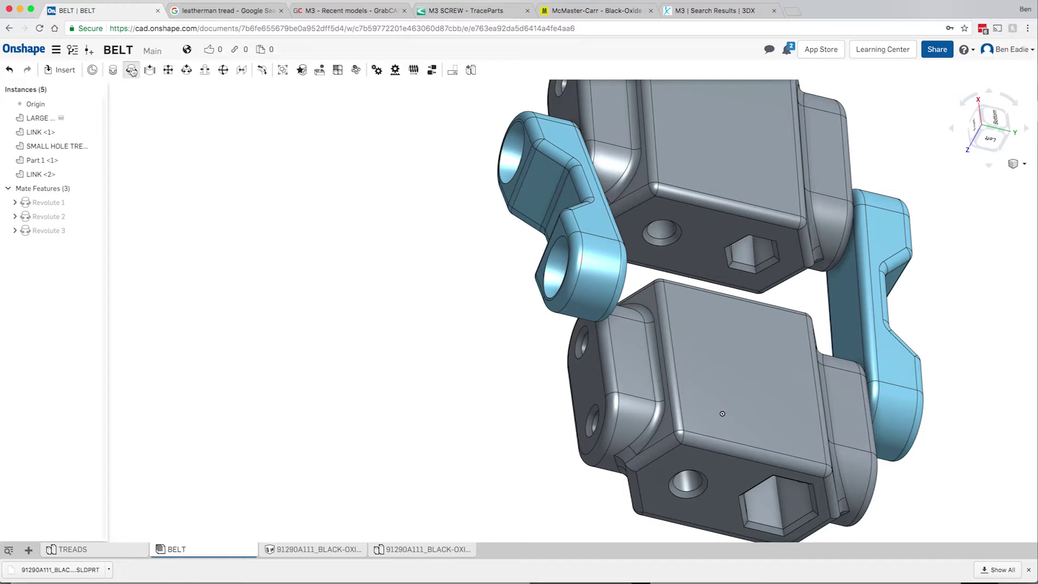
mouse_move(410, 244)
right_mouse_down()
mouse_move(380, 241)
mouse_move(416, 249)
right_mouse_up()
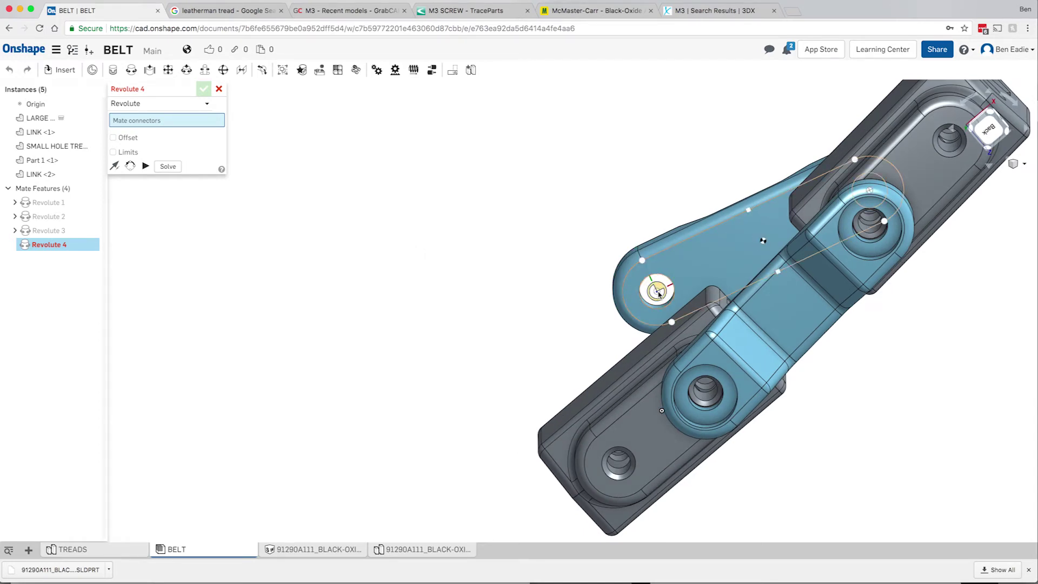
left_click(658, 292)
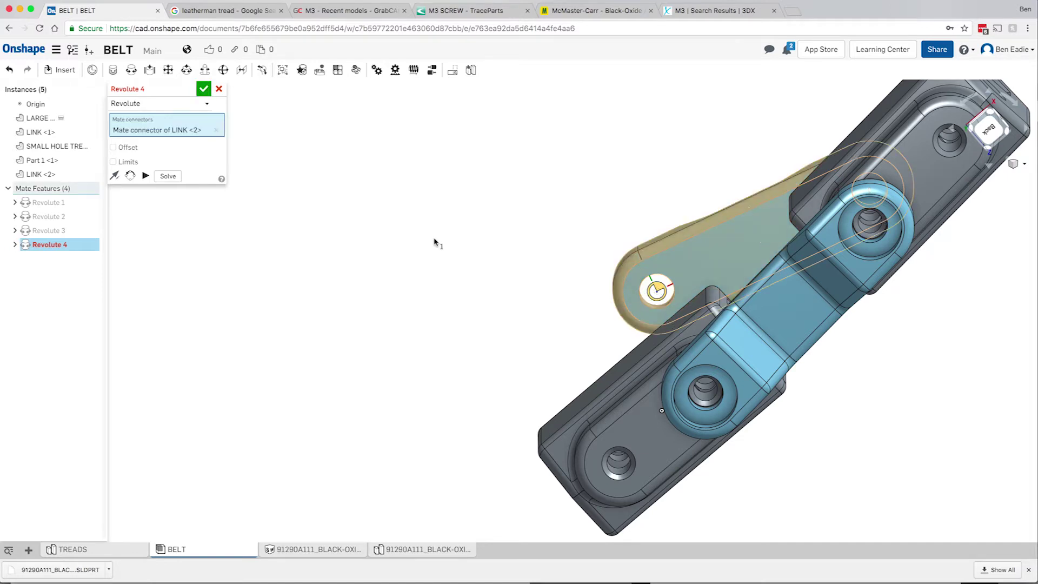
key("shift+6")
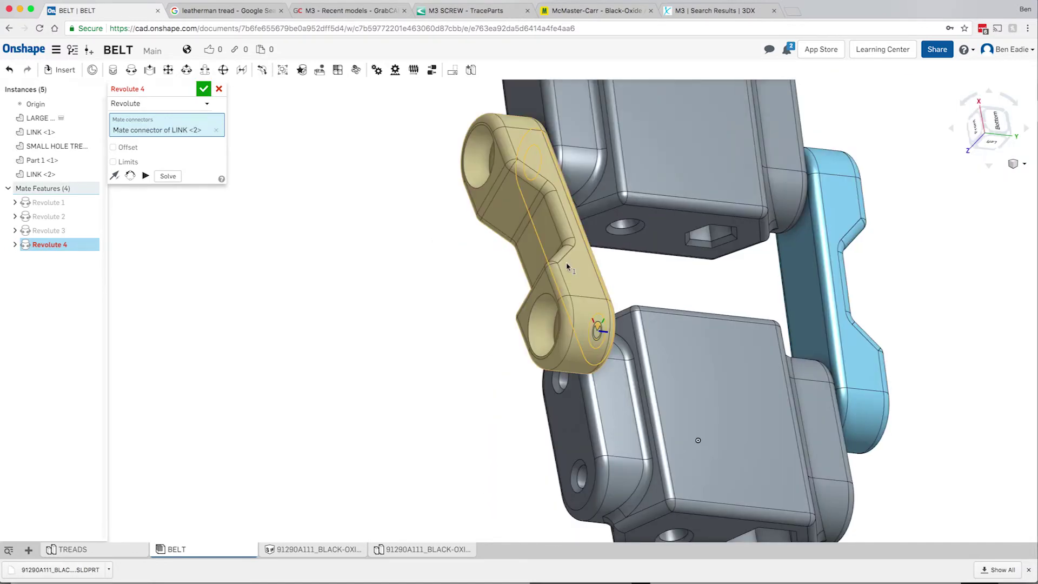
right_click_drag(571, 267, 583, 403)
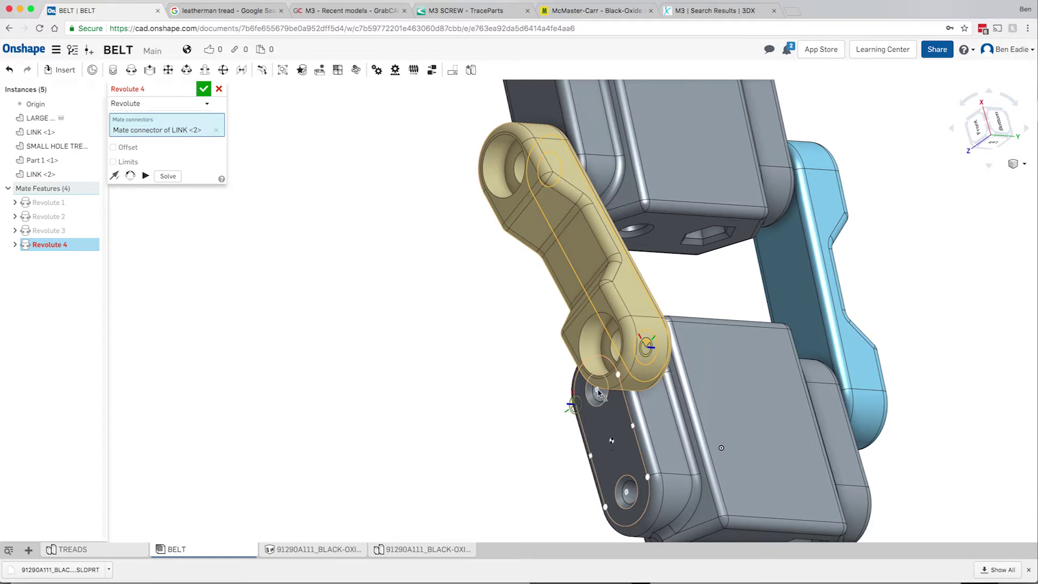
left_click(598, 393)
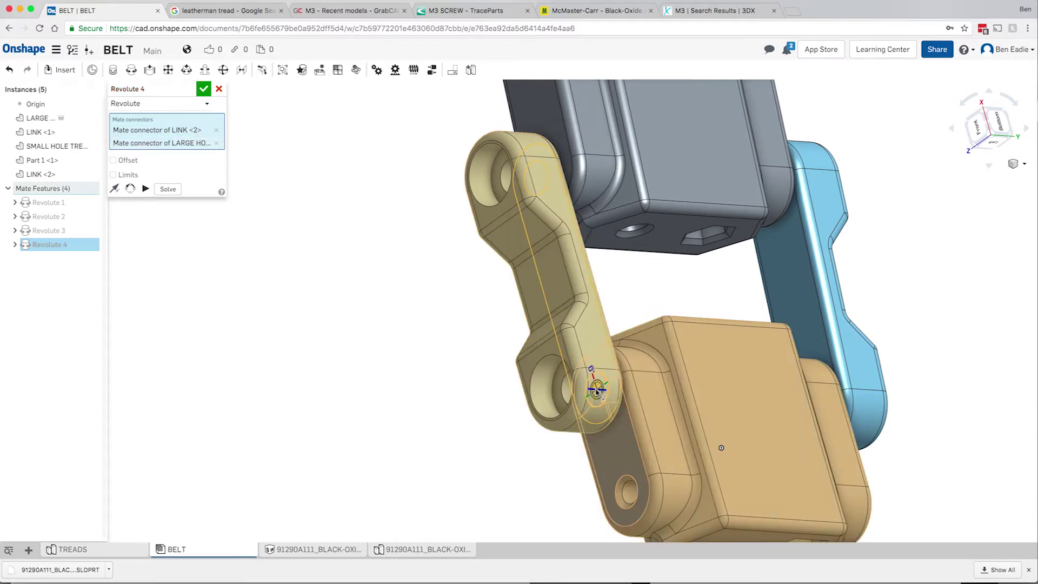
left_click(204, 89)
Step: Swing the right-hand tread about its revolute mates to test the two-link linkage
scroll(362, 272, "up", 2)
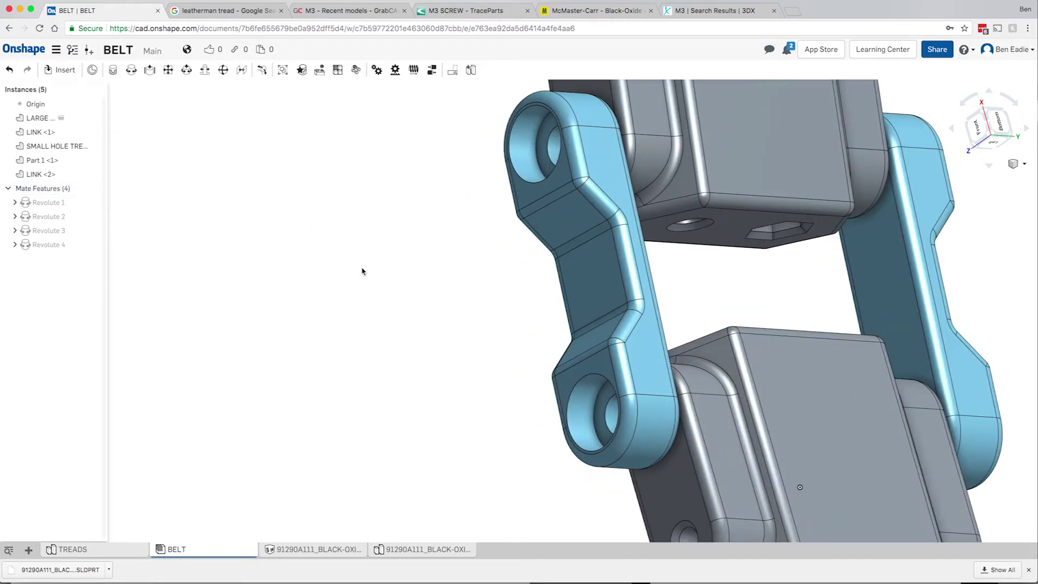
scroll(362, 272, "up", 3)
scroll(363, 271, "down", 1)
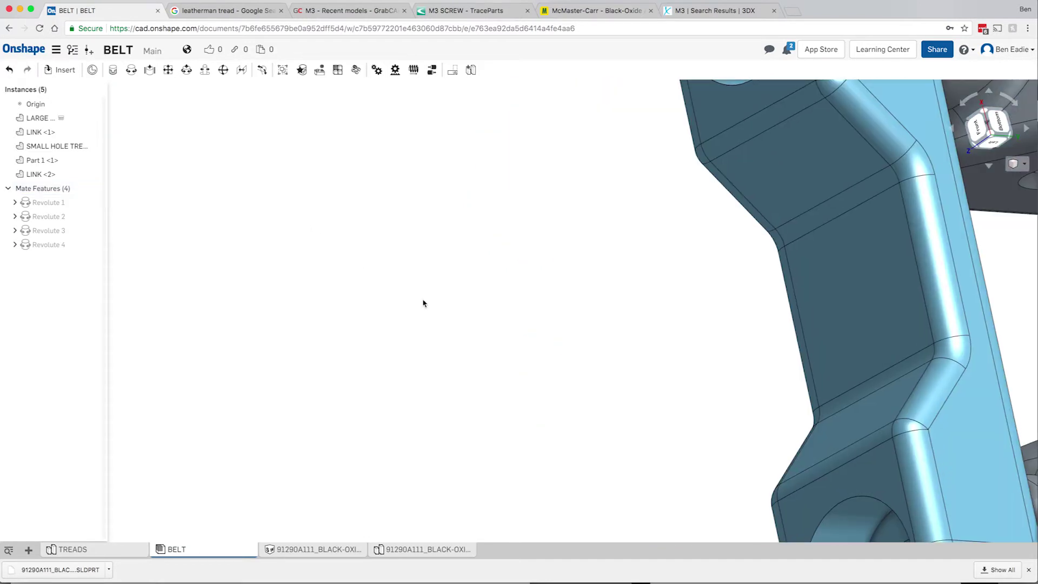
scroll(423, 303, "down", 5)
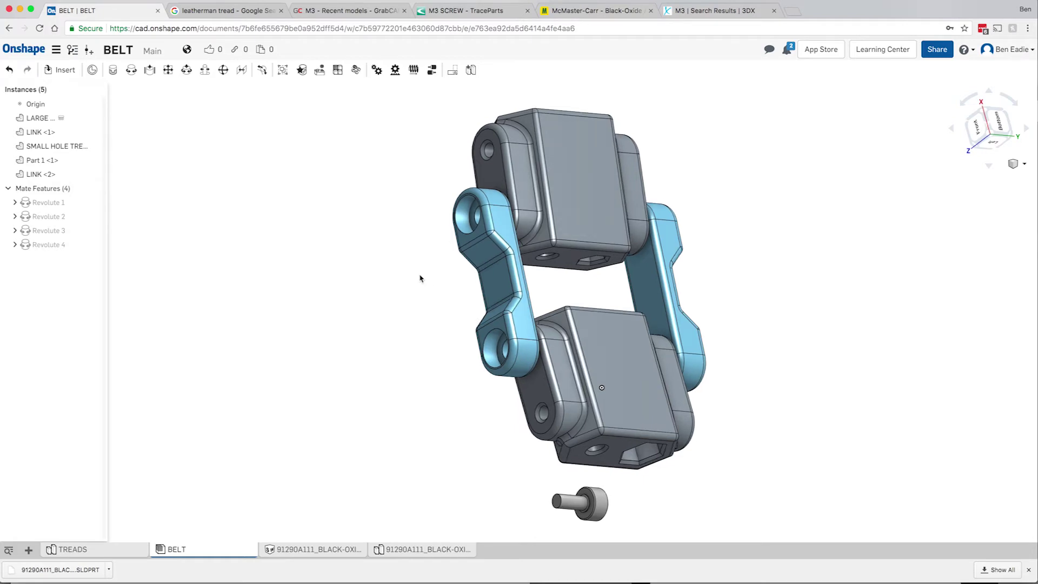
right_click_drag(420, 278, 481, 316)
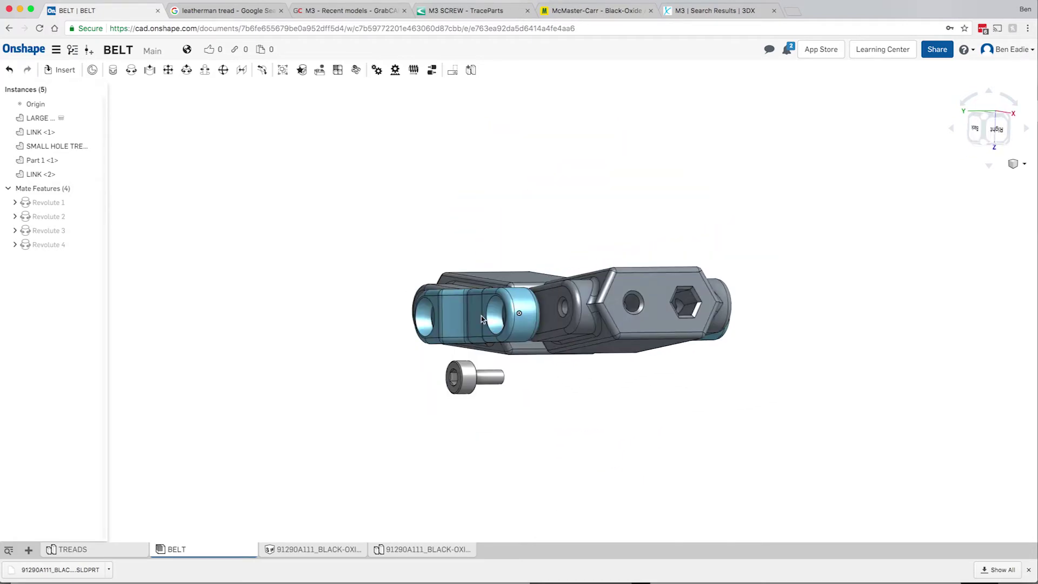
left_click(653, 287)
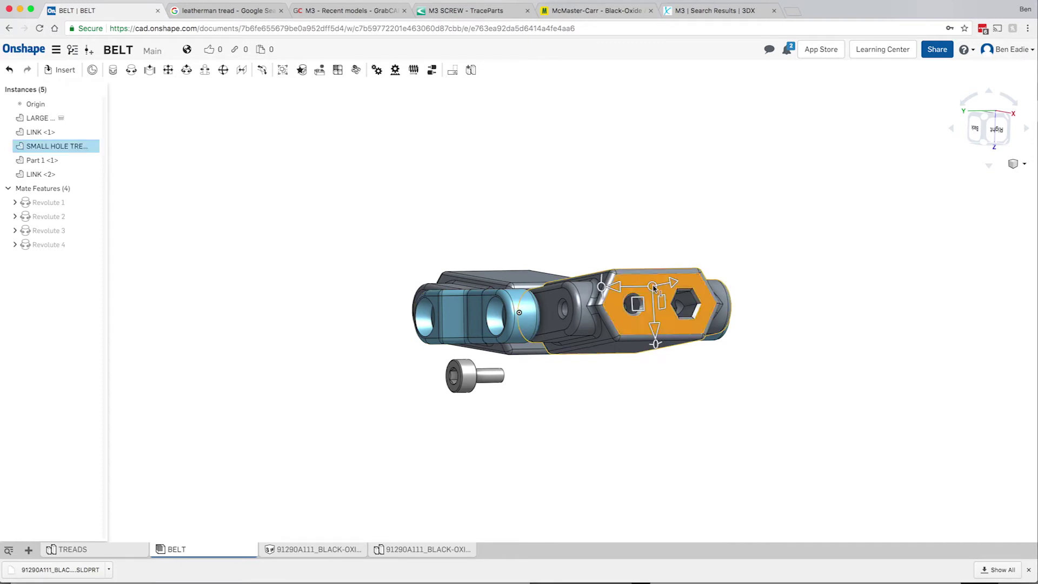
left_click(646, 232)
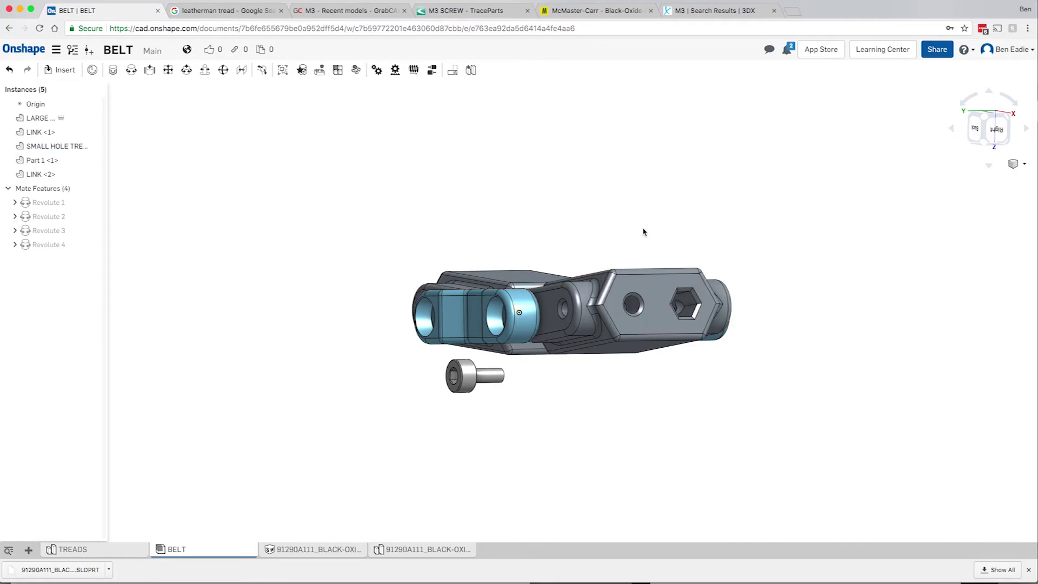
mouse_move(641, 301)
left_mouse_down()
mouse_move(642, 329)
mouse_move(654, 289)
left_mouse_up()
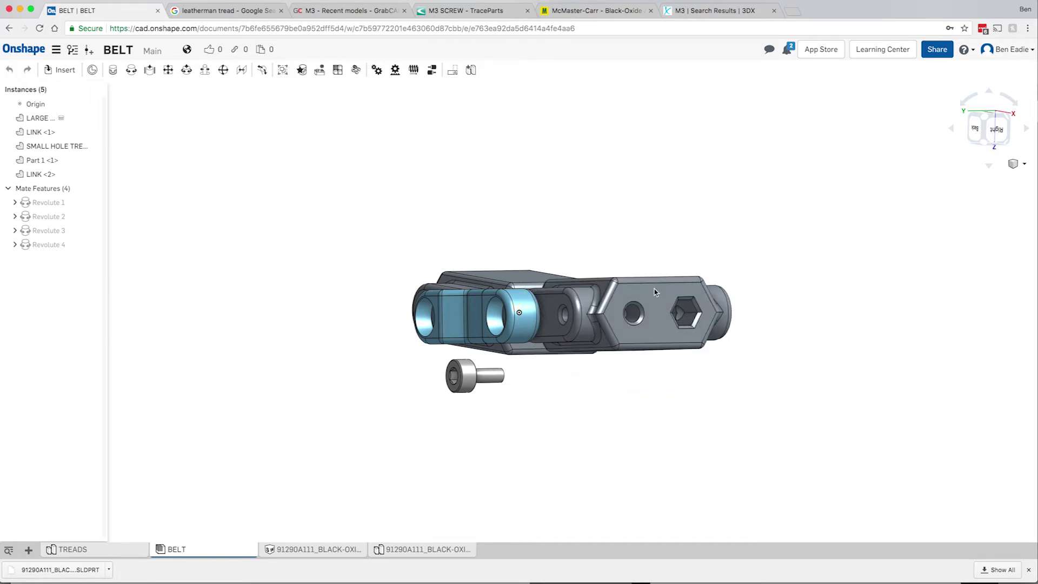
Step: Rotate the tread 15° with the triad and shift it downward with its links
left_click(655, 302)
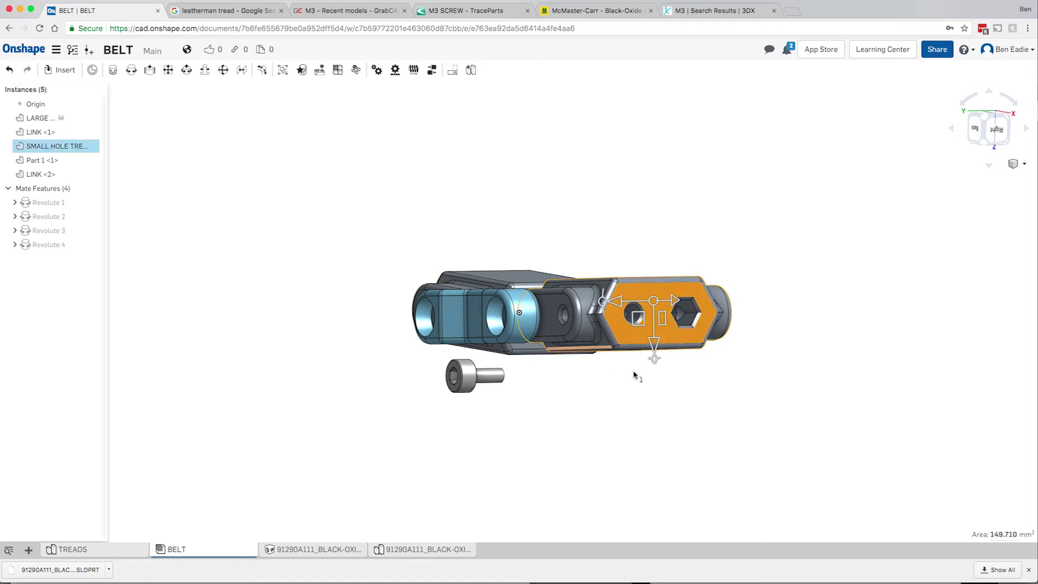
key("shift+Up")
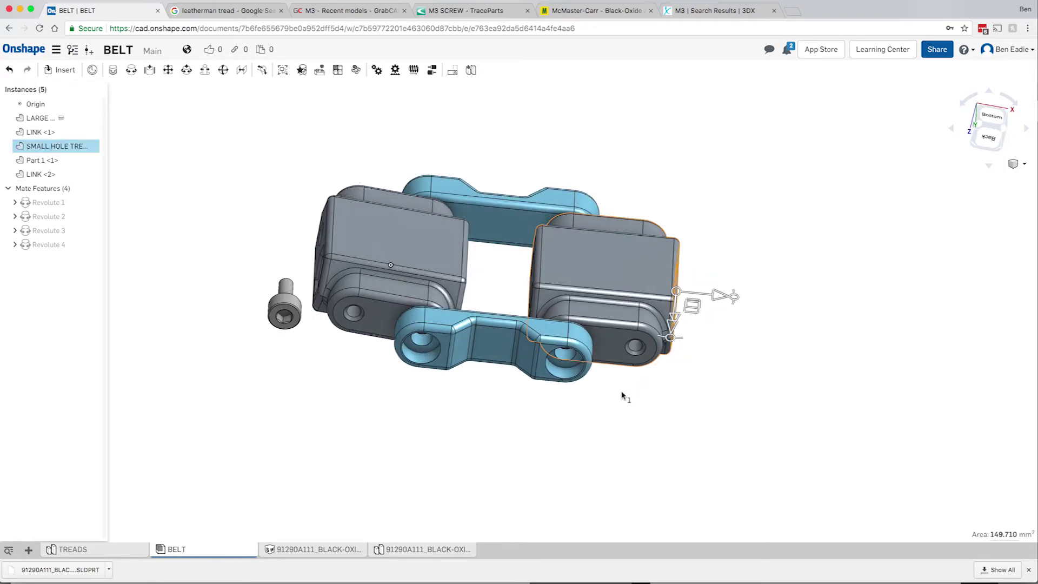
key("shift+Right")
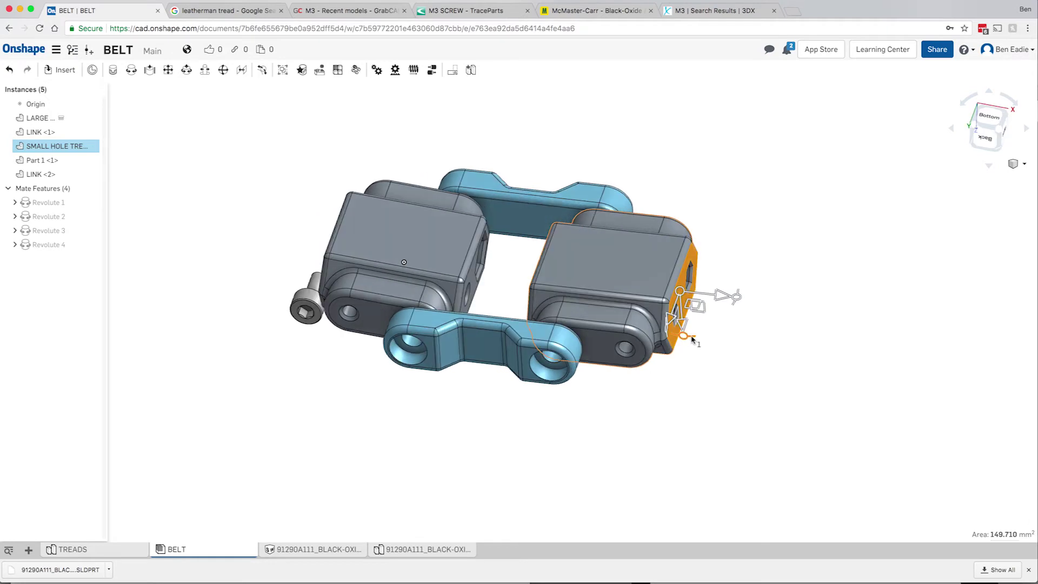
left_click_drag(692, 339, 703, 326)
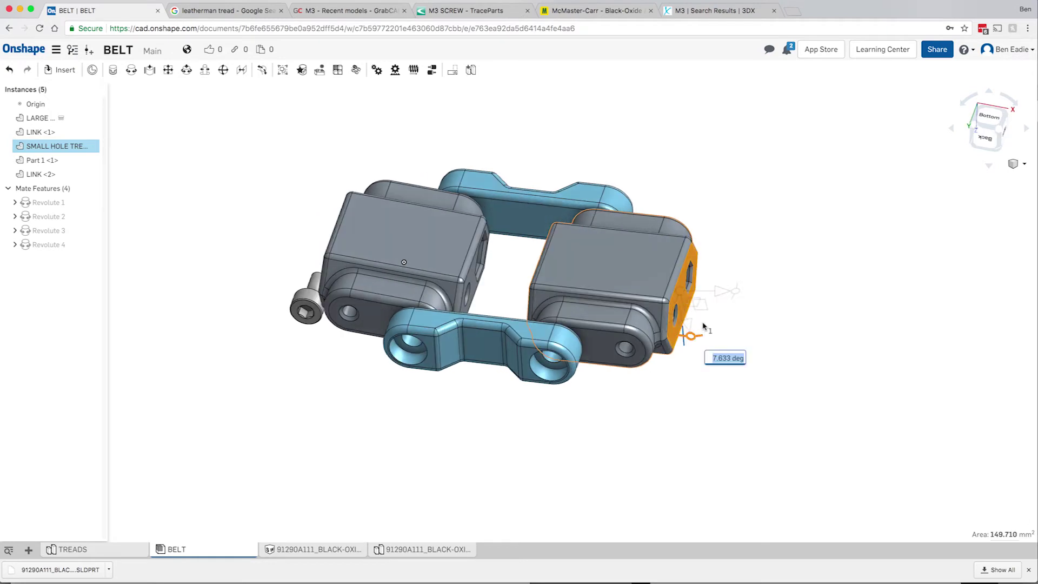
type("25")
key("Return")
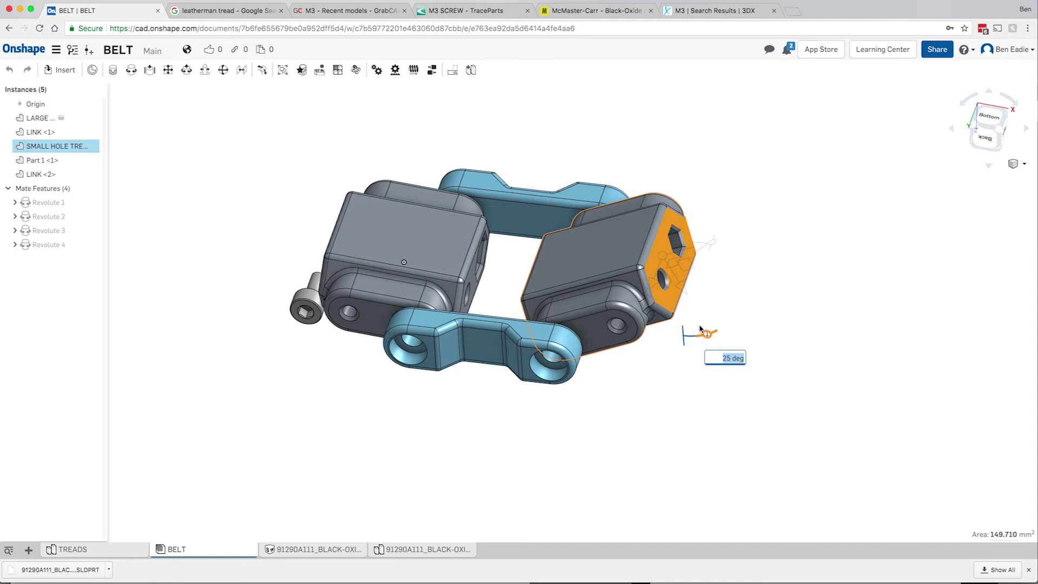
left_click_drag(698, 329, 700, 337)
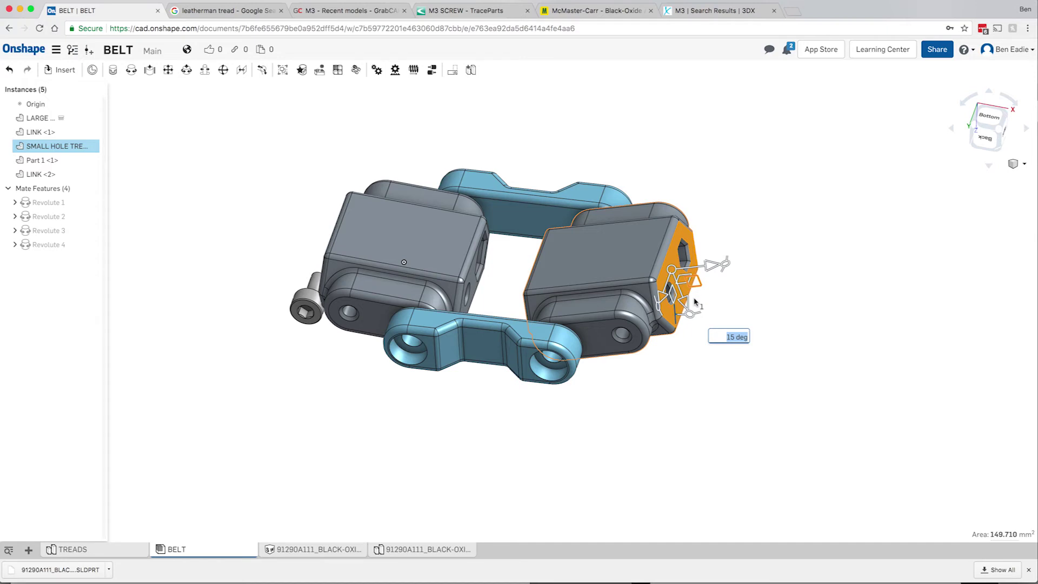
left_click_drag(696, 301, 610, 398)
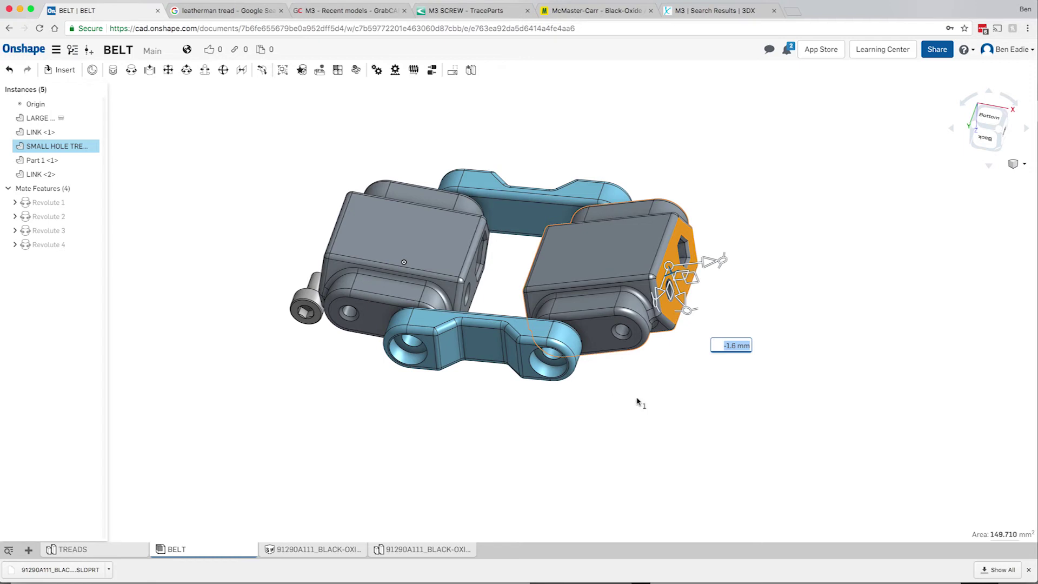
left_click(619, 395)
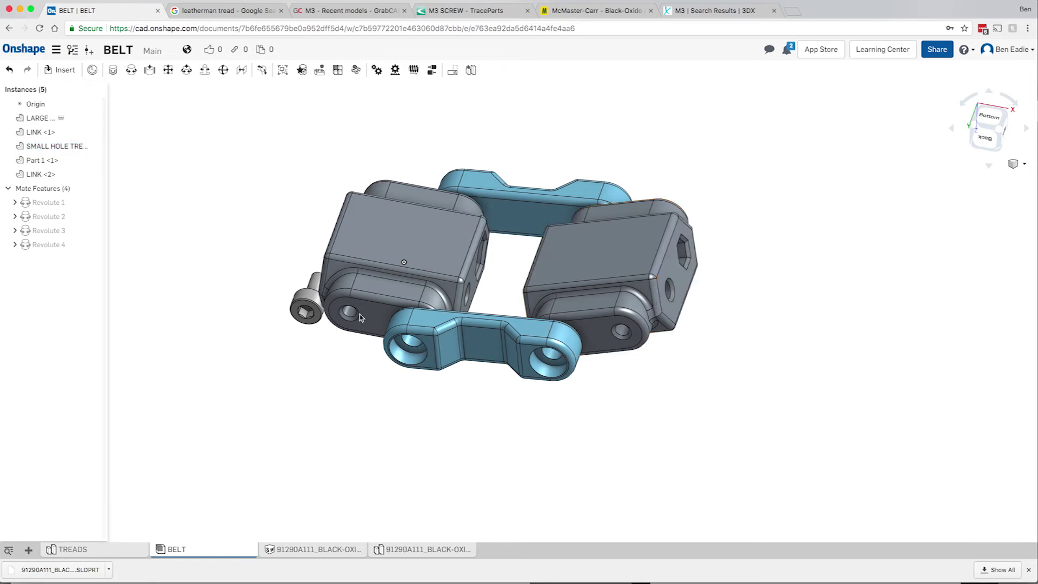
Step: Fasten the 91290A111 screw Part 1 <1> into LINK <1>'s hole with Fastened 1
left_click(114, 71)
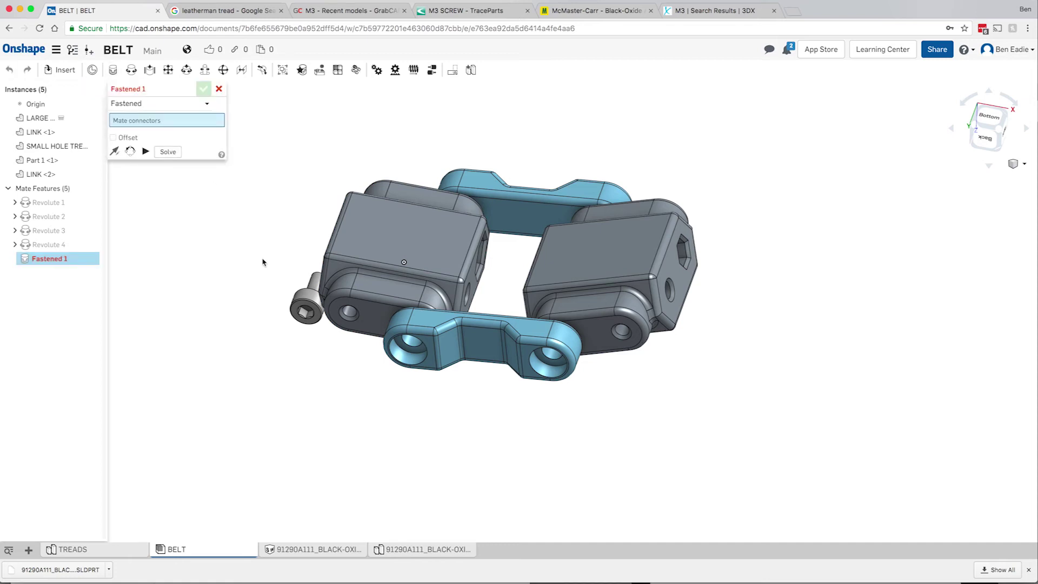
key("Up")
key("Up")
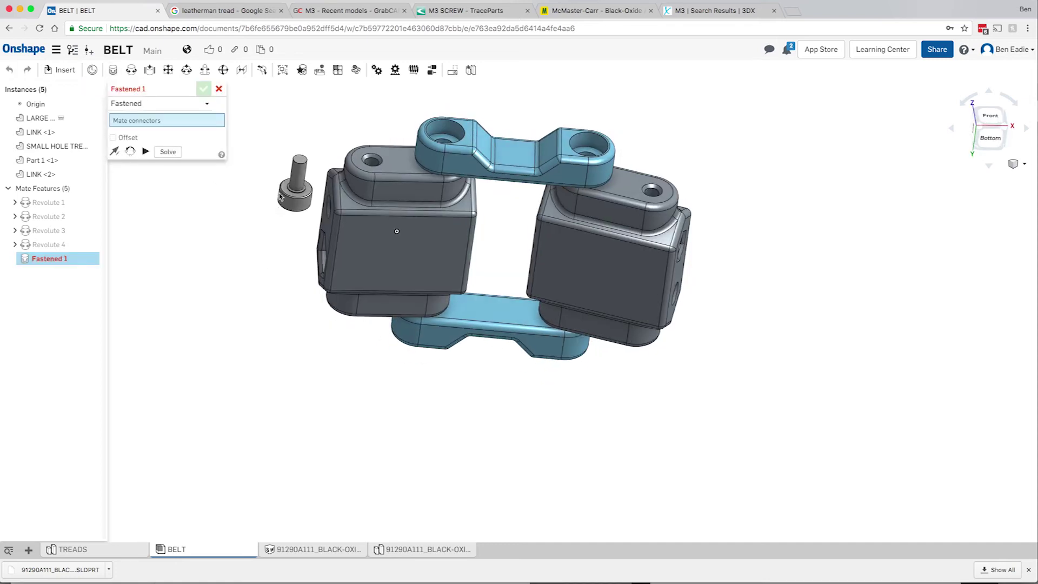
scroll(291, 192, "down", 3)
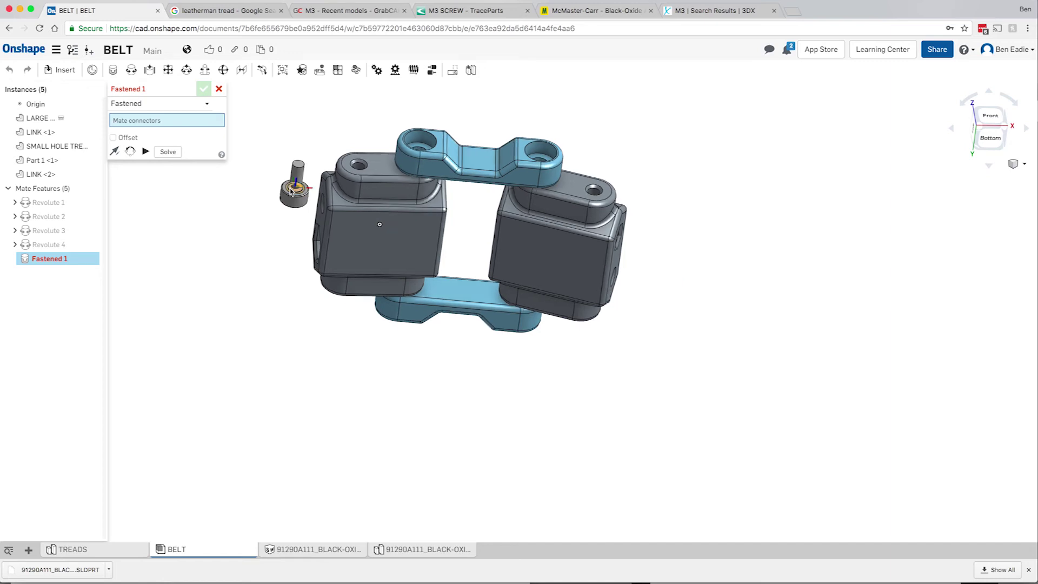
scroll(291, 192, "down", 3)
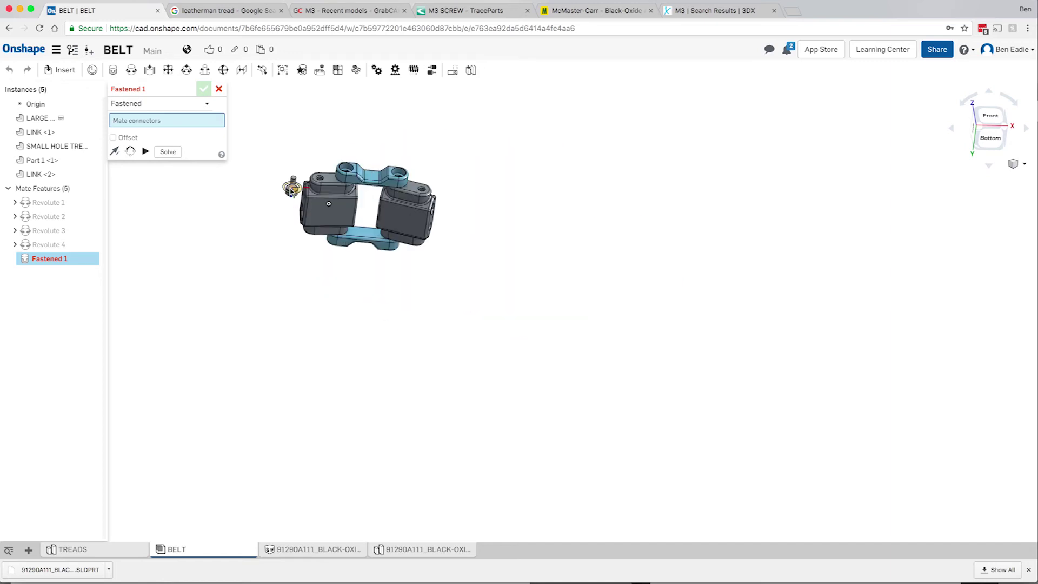
scroll(291, 191, "up", 3)
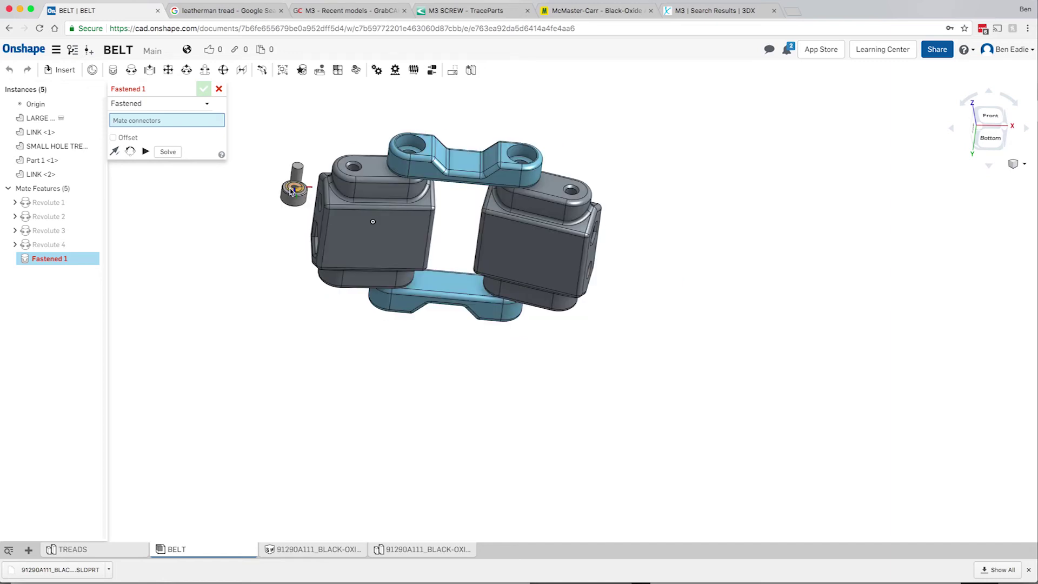
scroll(290, 191, "up", 2)
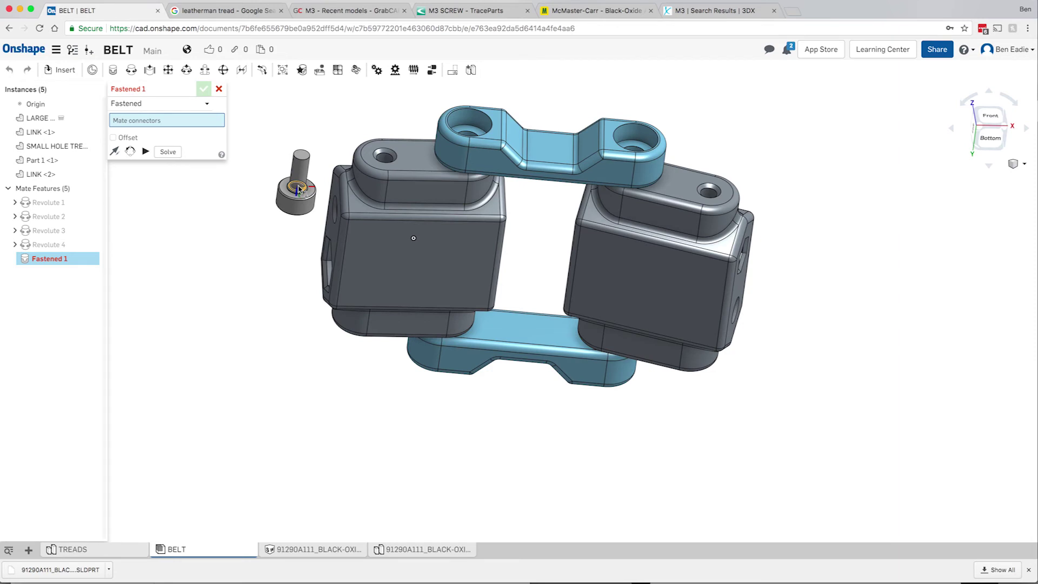
left_click(299, 189)
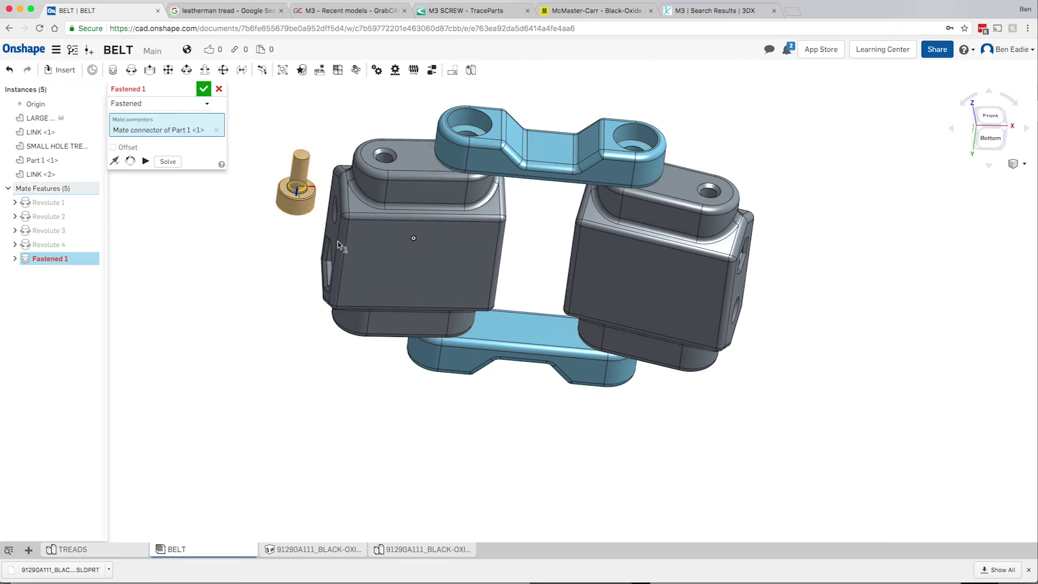
key("Down")
key("Down")
key("Down")
key("Down")
key("Down")
key("Down")
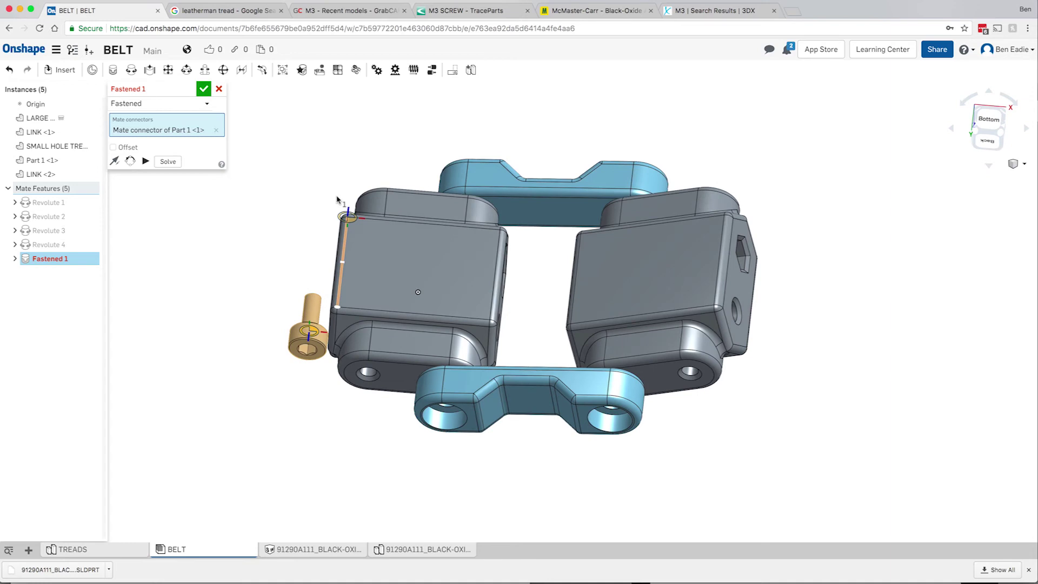
key("Down")
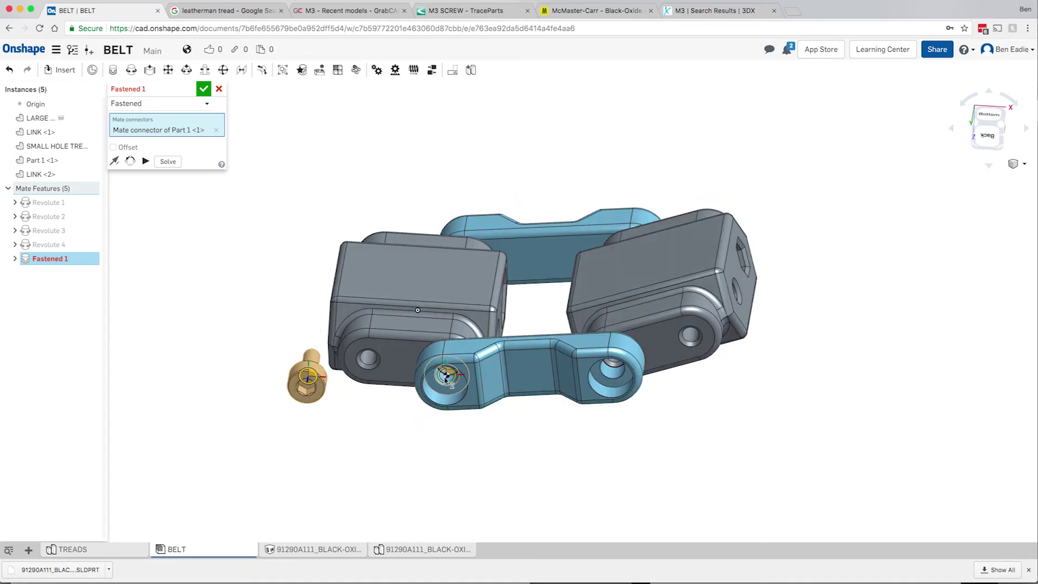
left_click(445, 378)
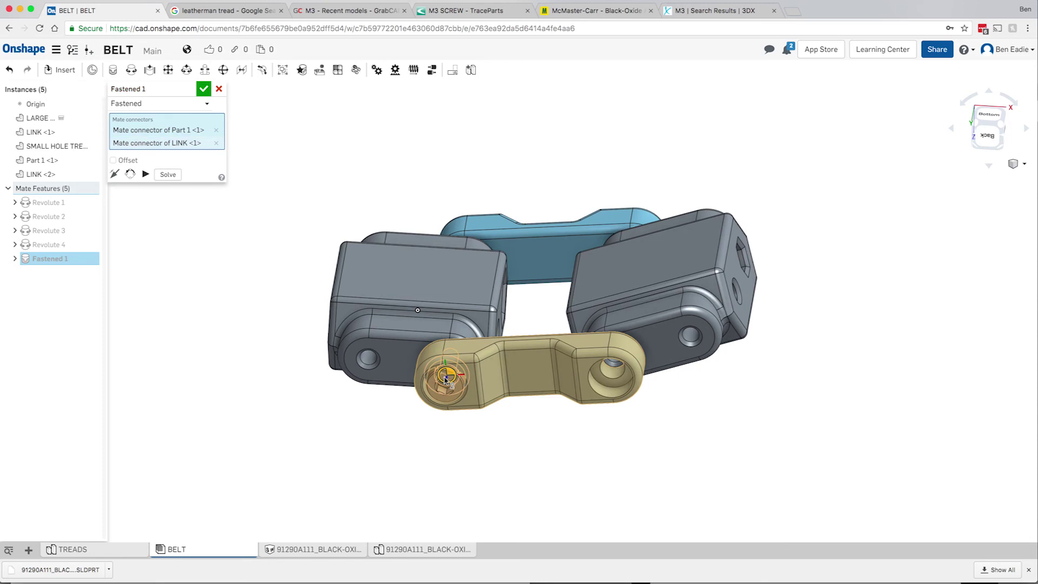
left_click(204, 90)
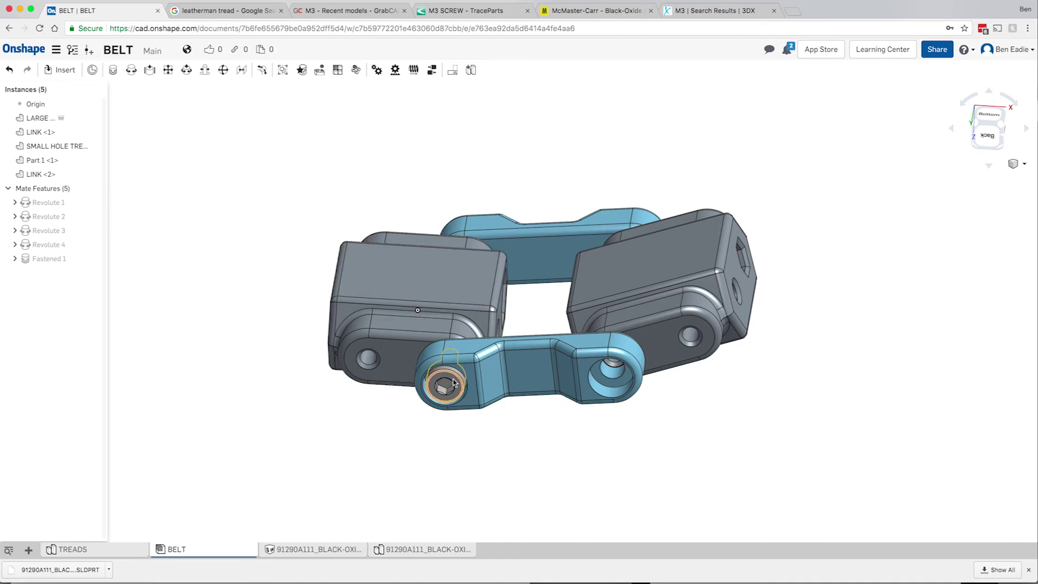
Step: Start a Replicate of screw Part 1 <1>, keeping only the screw as the part to copy
left_click(45, 165)
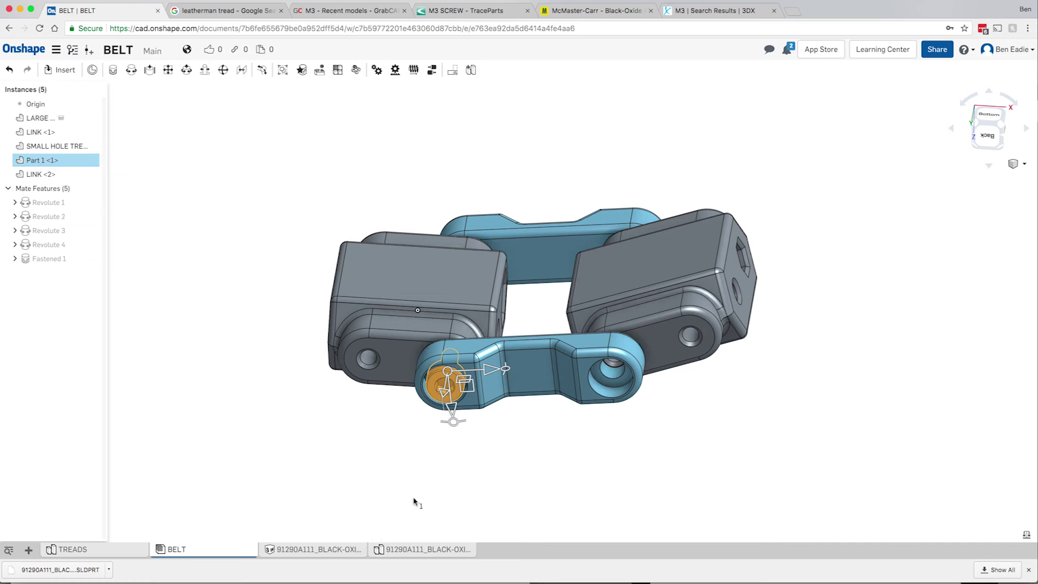
left_click(321, 71)
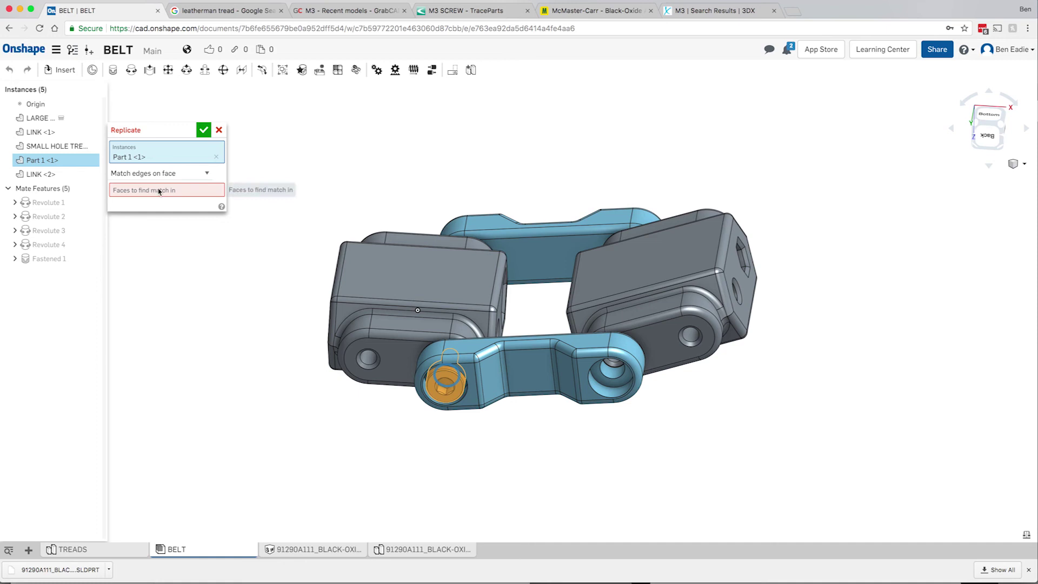
left_click(616, 384)
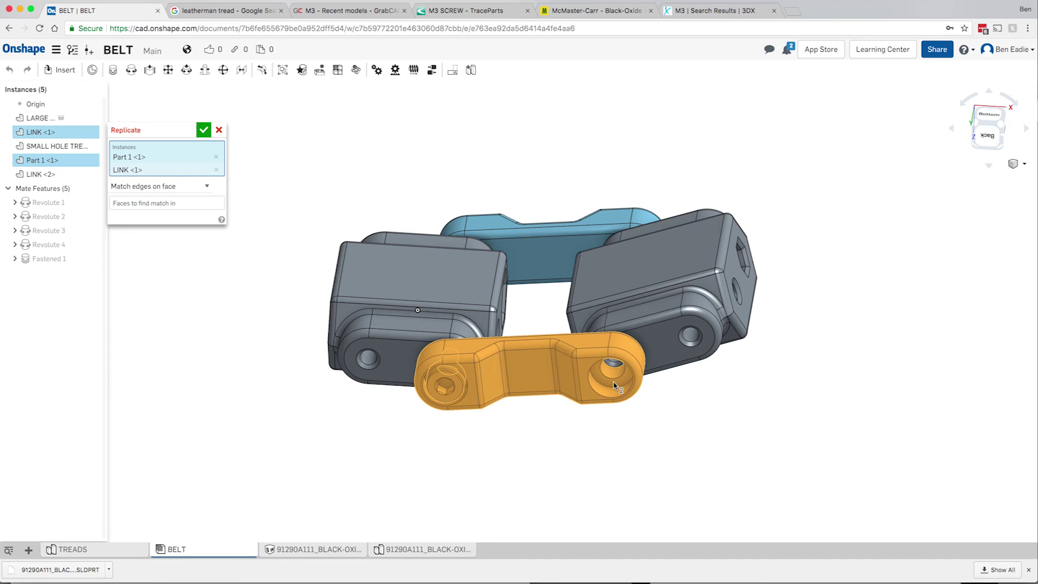
left_click(615, 385)
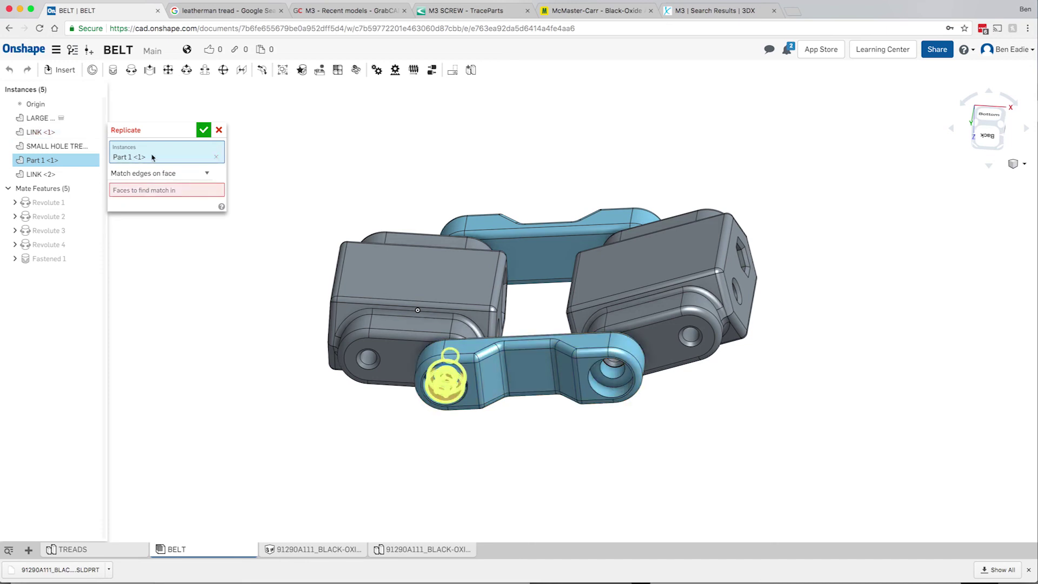
Step: Match the screw to hole faces on LINK <1> and LINK <2>, adding three screws
left_click(146, 192)
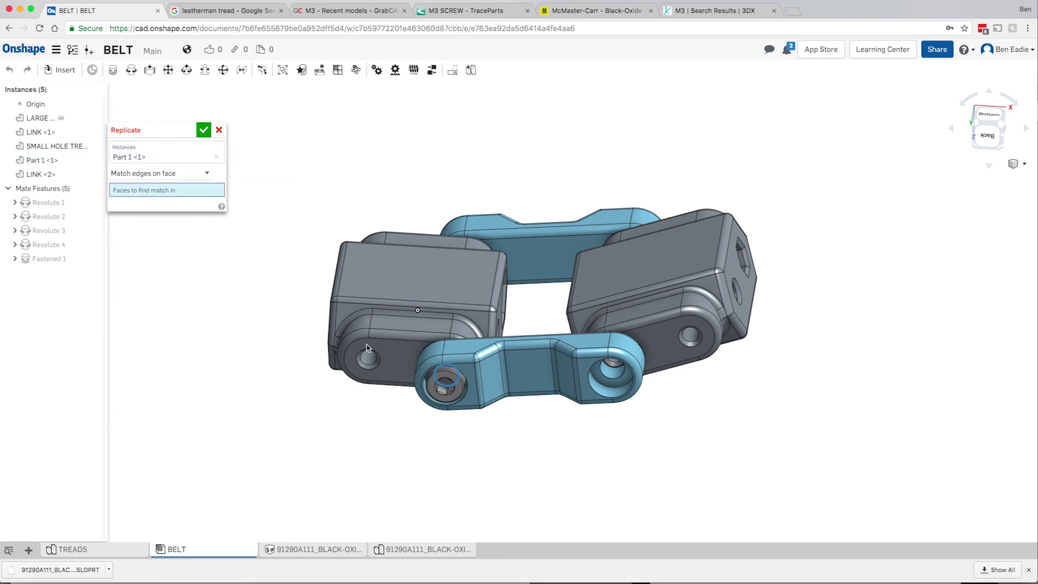
left_click(606, 384)
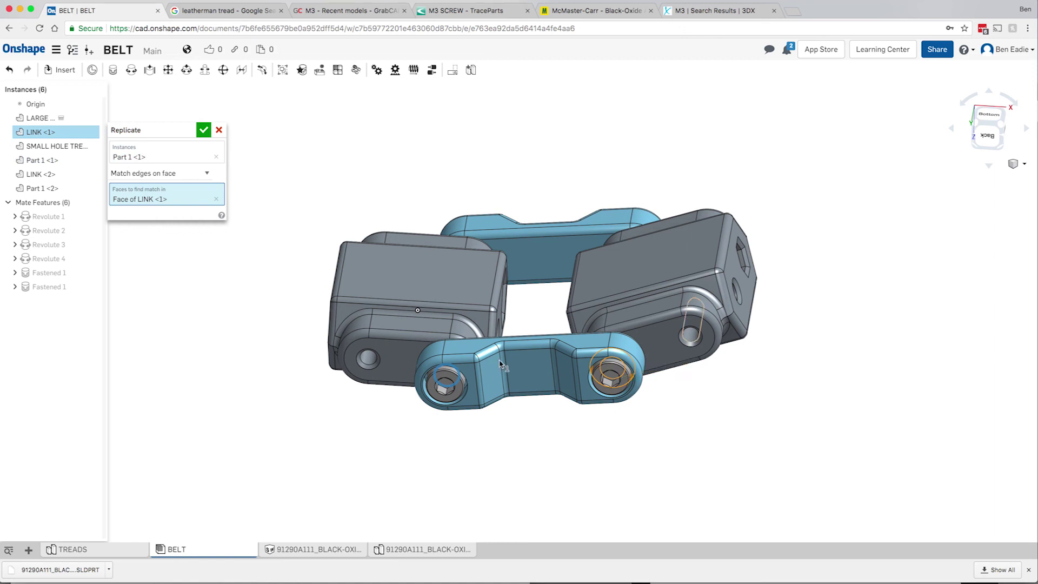
right_click_drag(695, 332, 488, 366)
right_click_drag(482, 371, 457, 372)
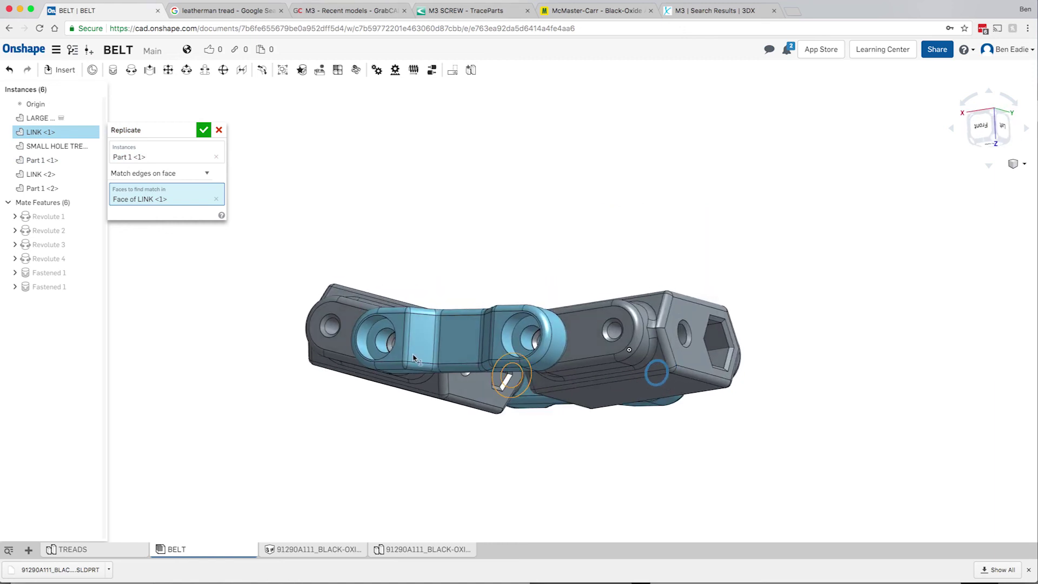
left_click(528, 326)
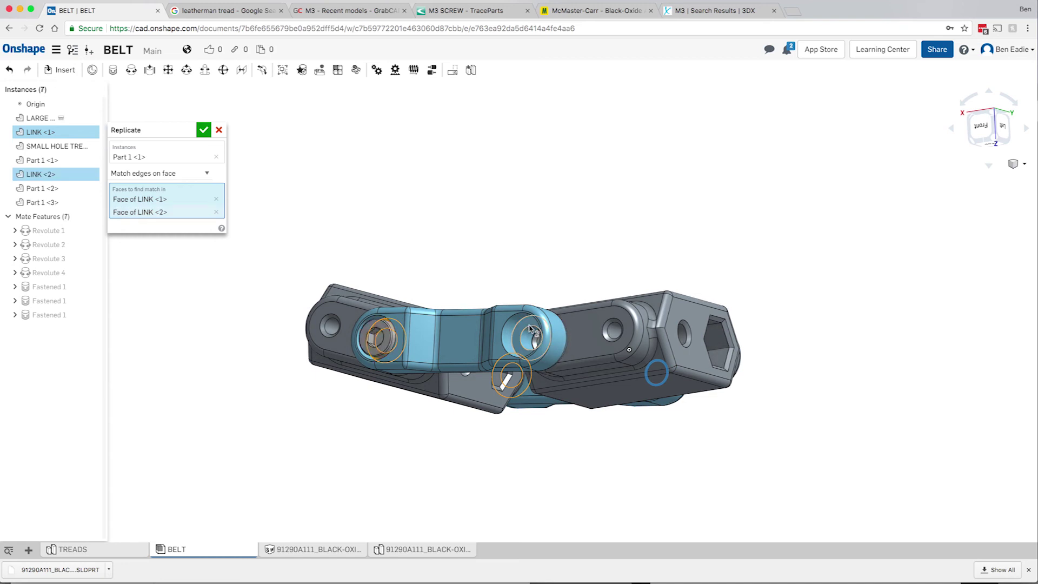
left_click(528, 326)
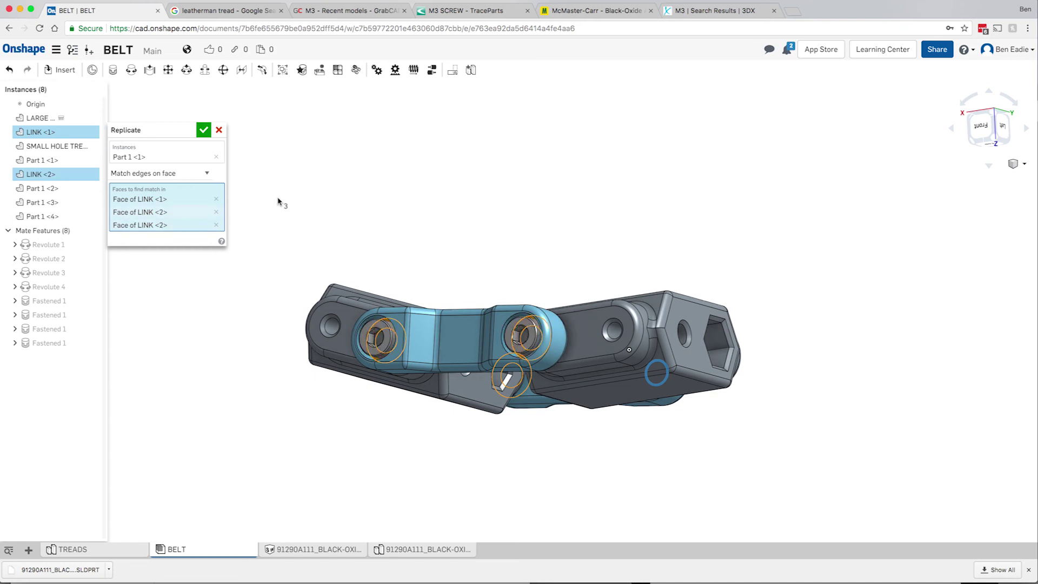
left_click(204, 130)
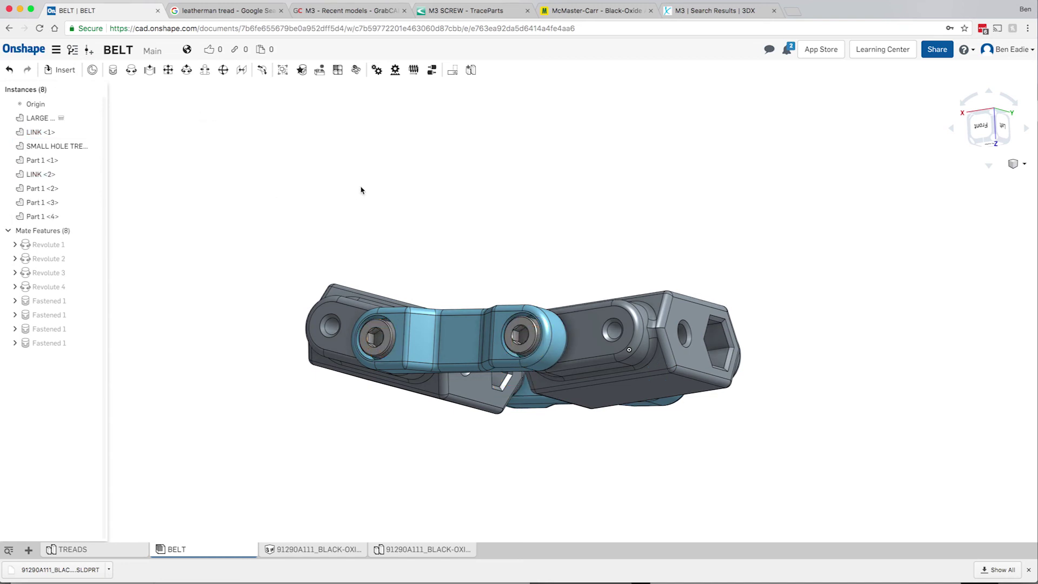